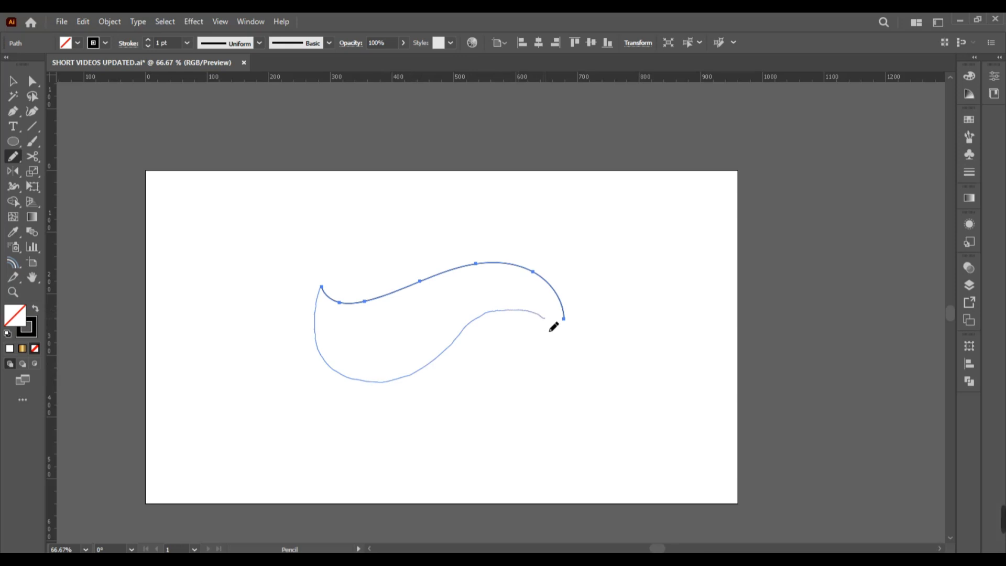
Draw a second S-curve below the first with the Pencil tool to close the wave-shaped outline
left_click_drag(554, 327, 559, 328)
key("ctrl+z")
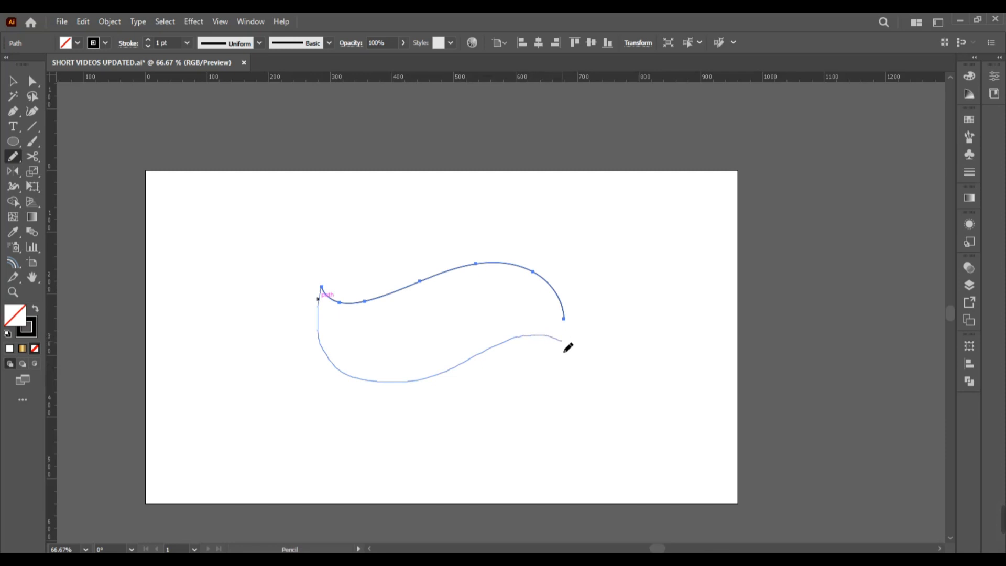
left_click_drag(566, 350, 563, 340)
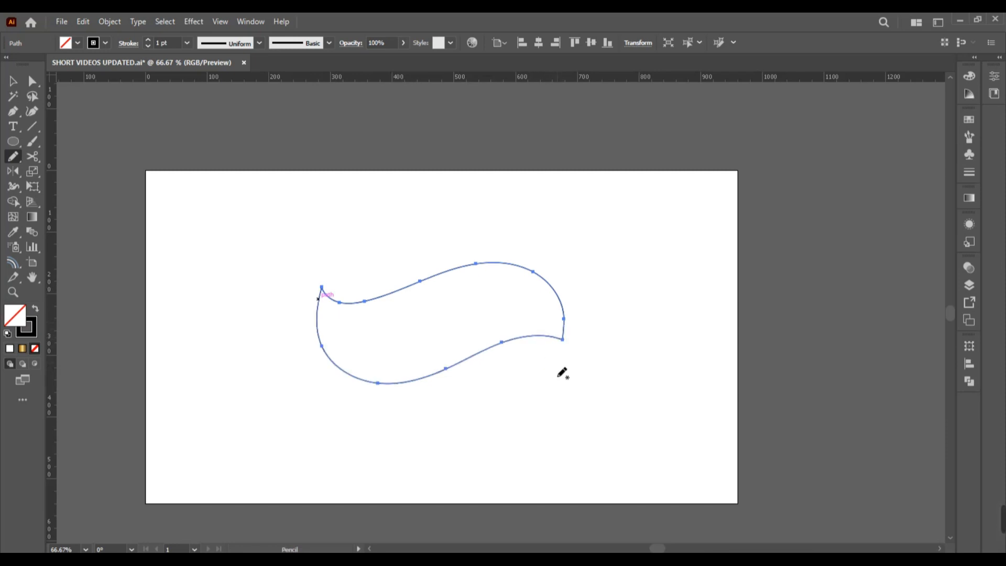
Select the closed wave shape and swap its fill and stroke so it has a black fill and no stroke
key("v")
mouse_move(509, 396)
left_mouse_down()
mouse_move(456, 355)
mouse_move(304, 317)
left_mouse_up()
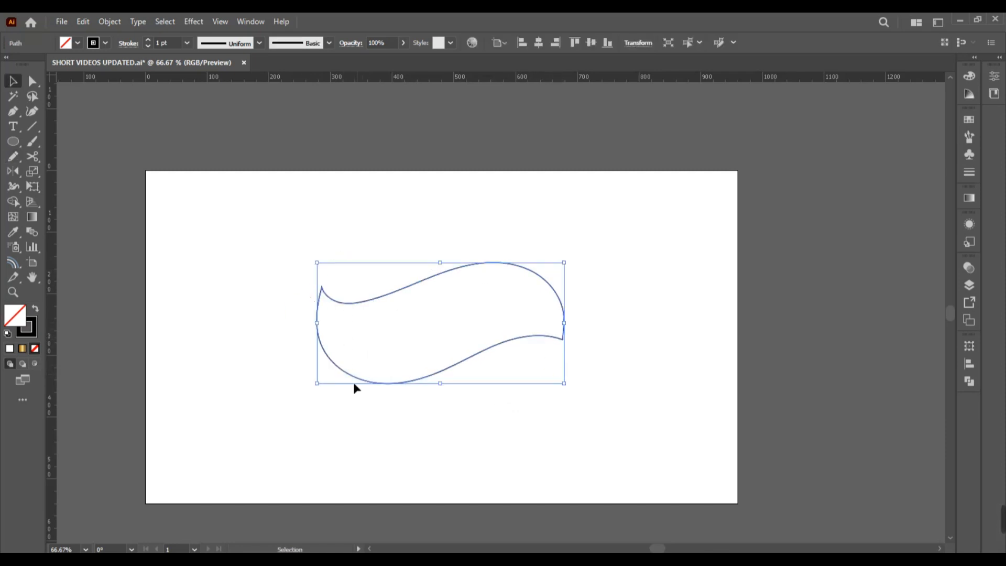
left_click(34, 308)
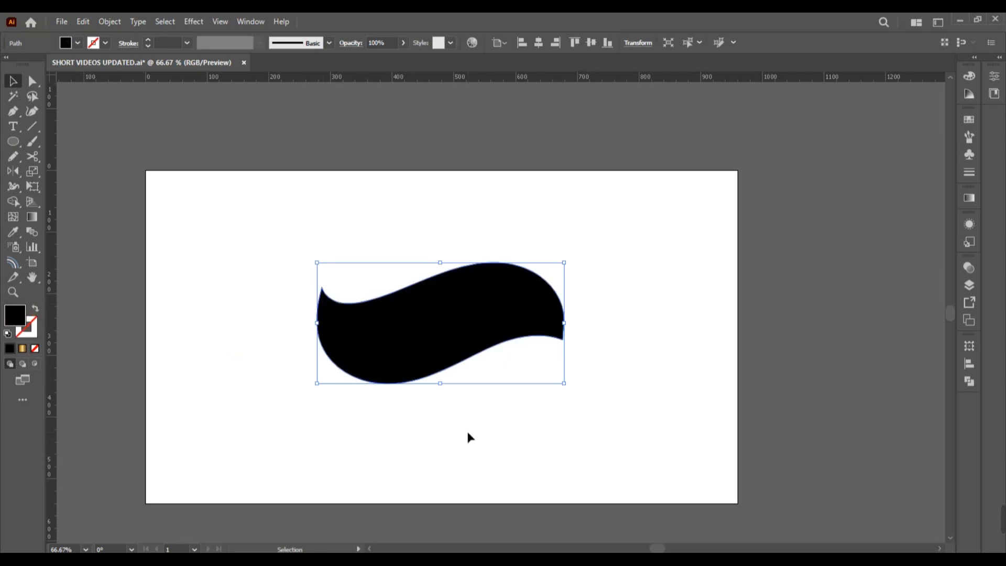
Fill the wave with the silver linear gradient preset that has a white middle stop
key(".")
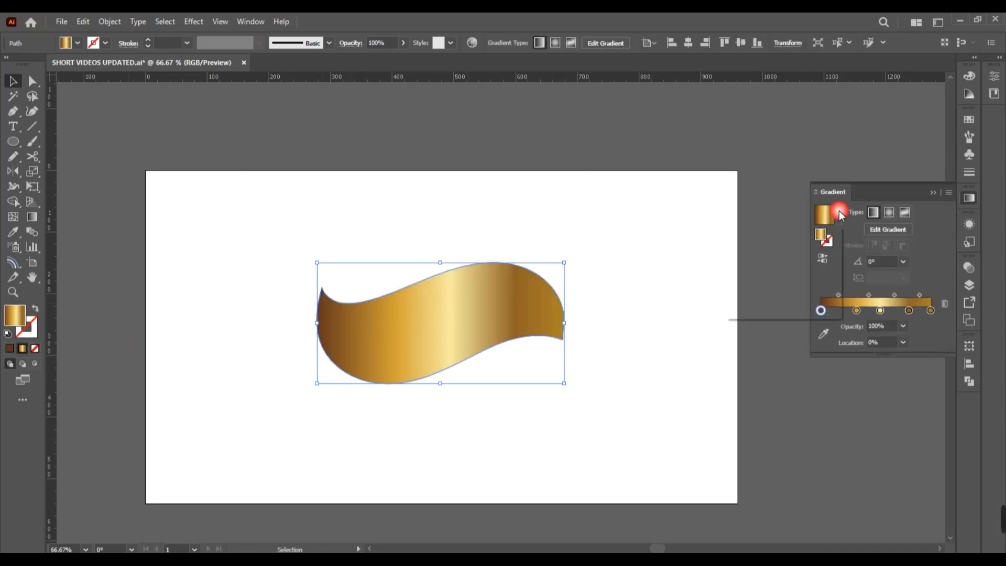
left_click(840, 215)
scroll(806, 298, "down", 2)
left_click(805, 297)
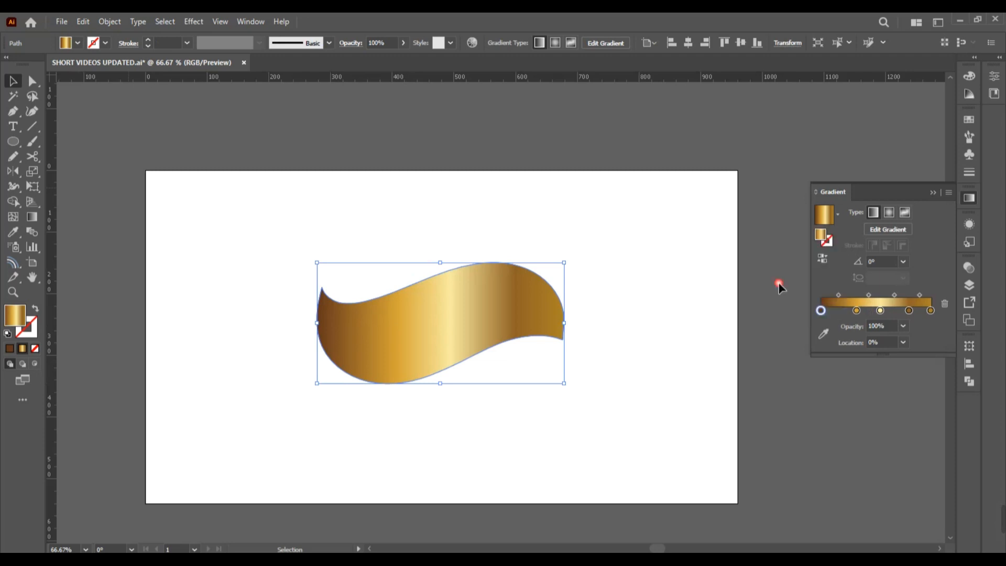
left_click(872, 311)
double_click(872, 310)
left_click(836, 313)
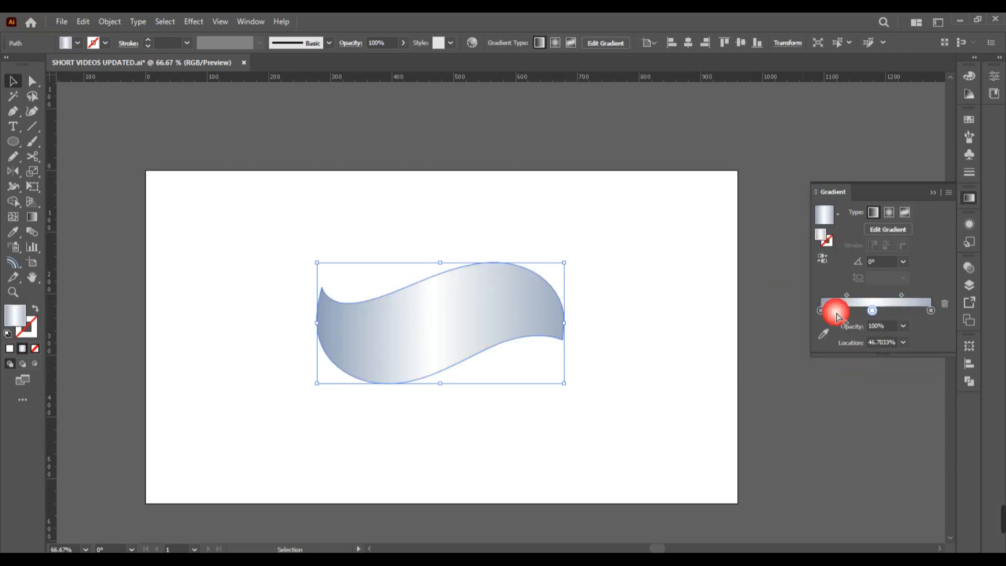
Recolor the gradient's start stop to blue 004eb4 and its end stop to a dark violet-blue with hue about 255 and 100% saturation
double_click(821, 310)
left_click_drag(860, 377, 892, 379)
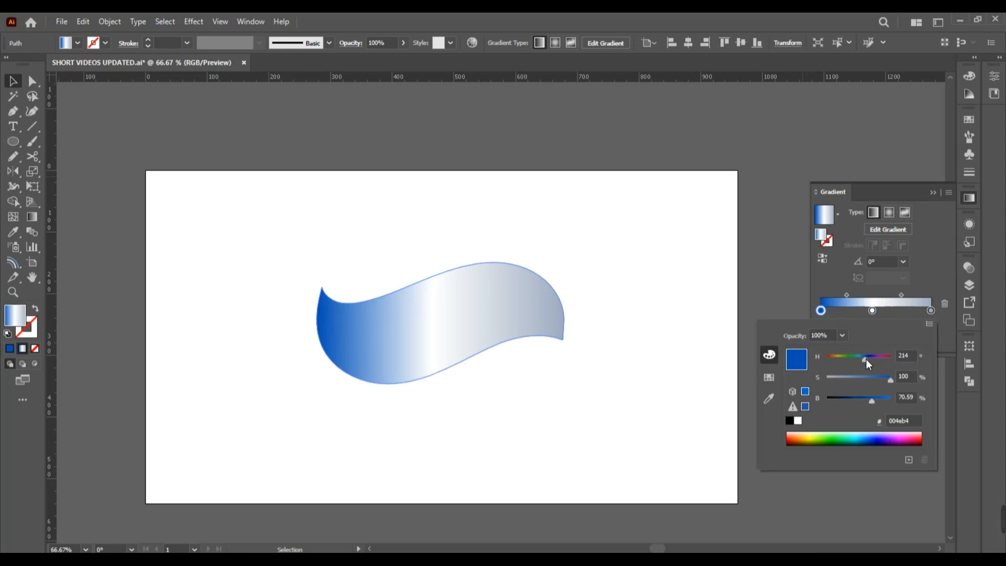
double_click(931, 311)
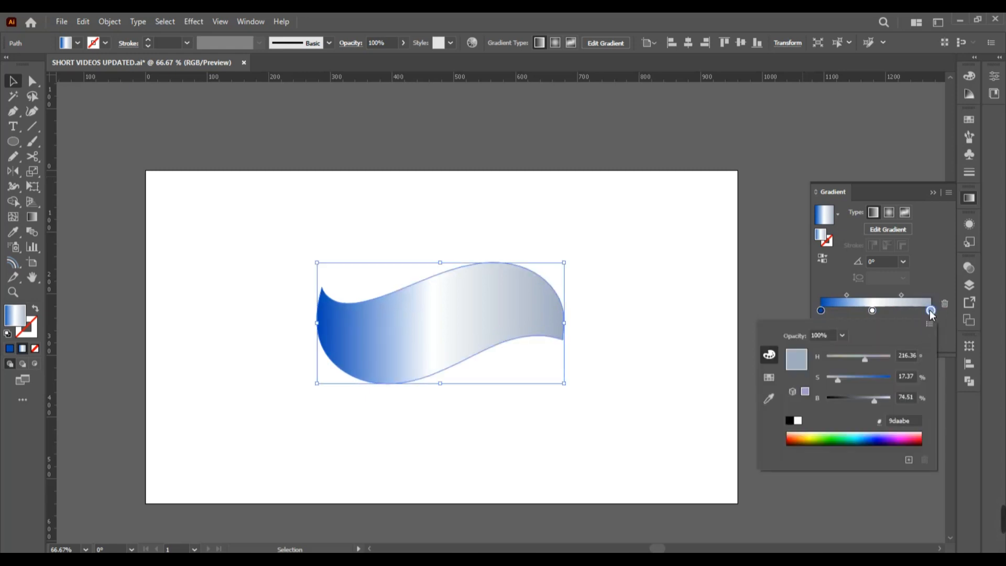
left_click_drag(889, 379, 870, 361)
left_click(870, 362)
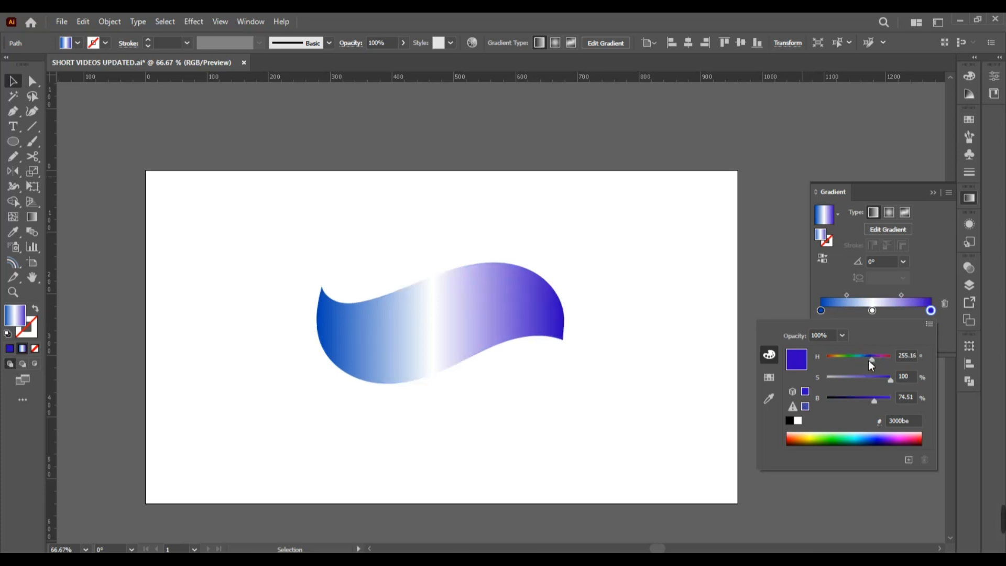
left_click(863, 400)
Darken the gradient's start stop to 00348f, recolor the middle stop to bright blue 3d84ff, and deselect the wave
double_click(821, 311)
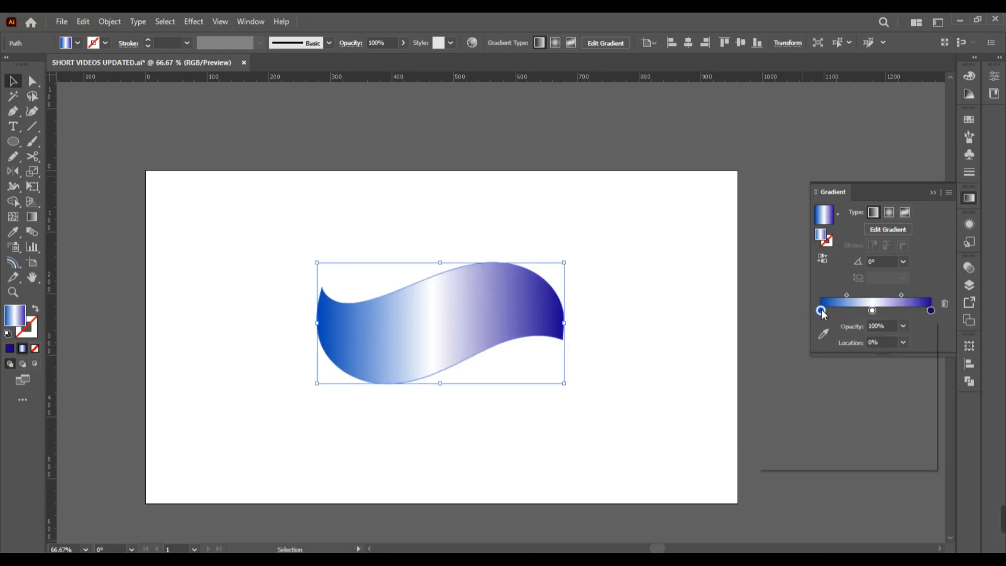
left_click_drag(853, 401, 863, 400)
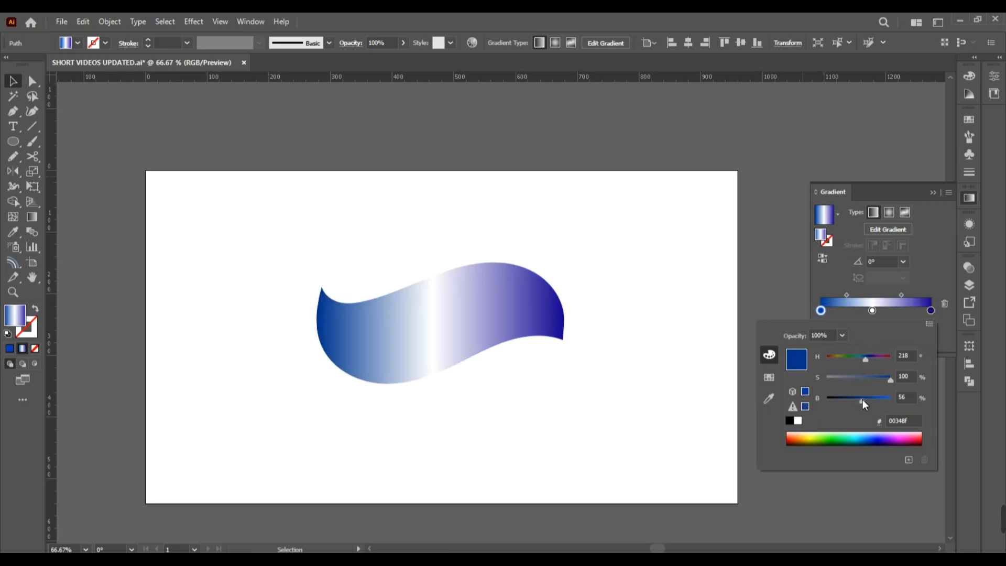
double_click(872, 310)
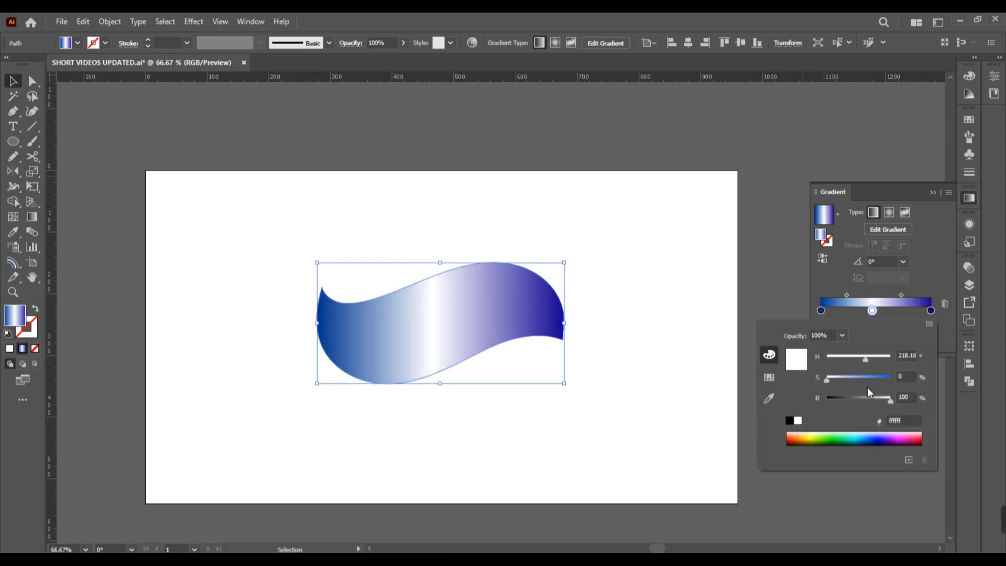
left_click_drag(878, 378, 875, 379)
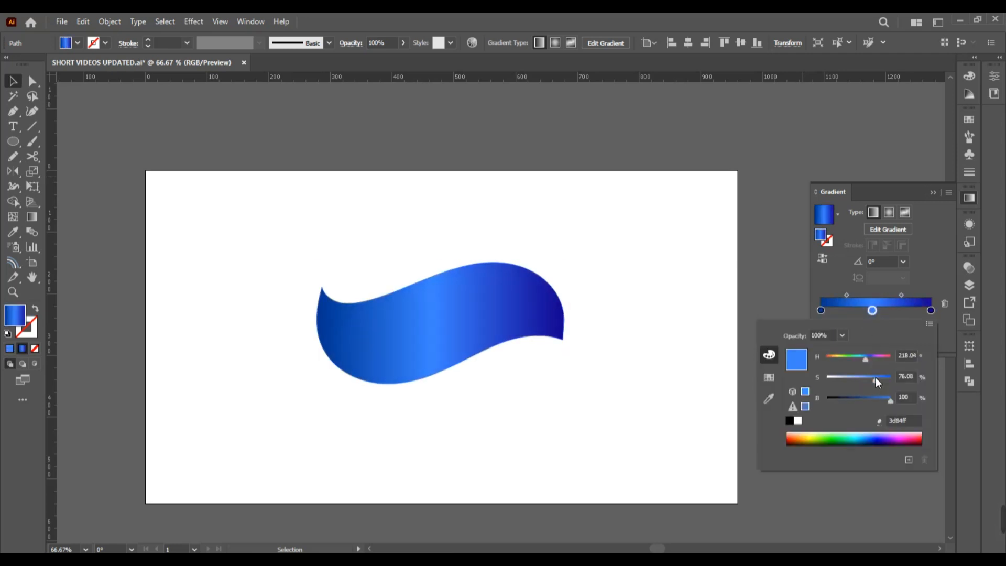
left_click(494, 404)
left_click(411, 406)
Create a slightly larger copy of the blue wave by offsetting its path outward
scroll(395, 342, "up", 2)
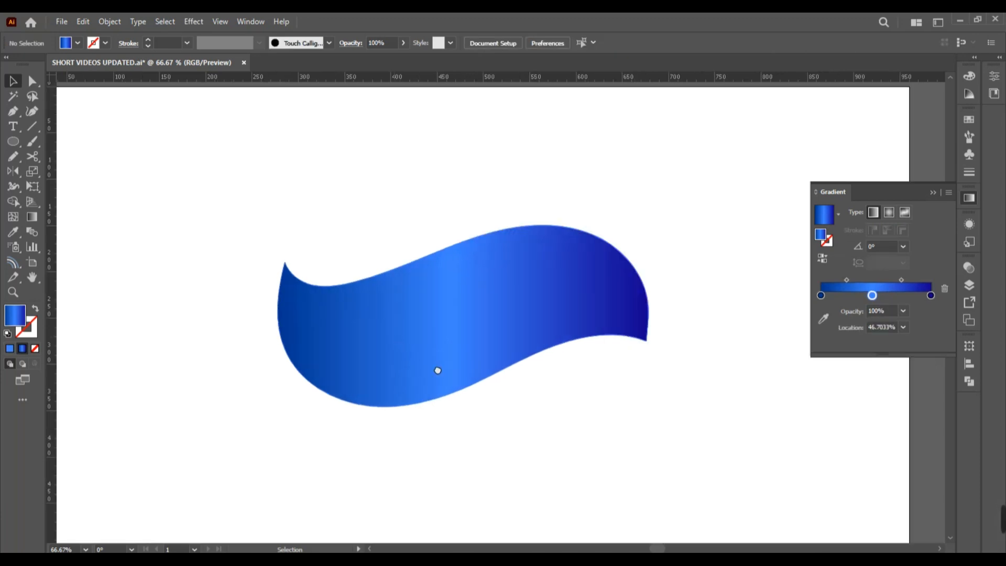
left_click_drag(438, 371, 402, 359)
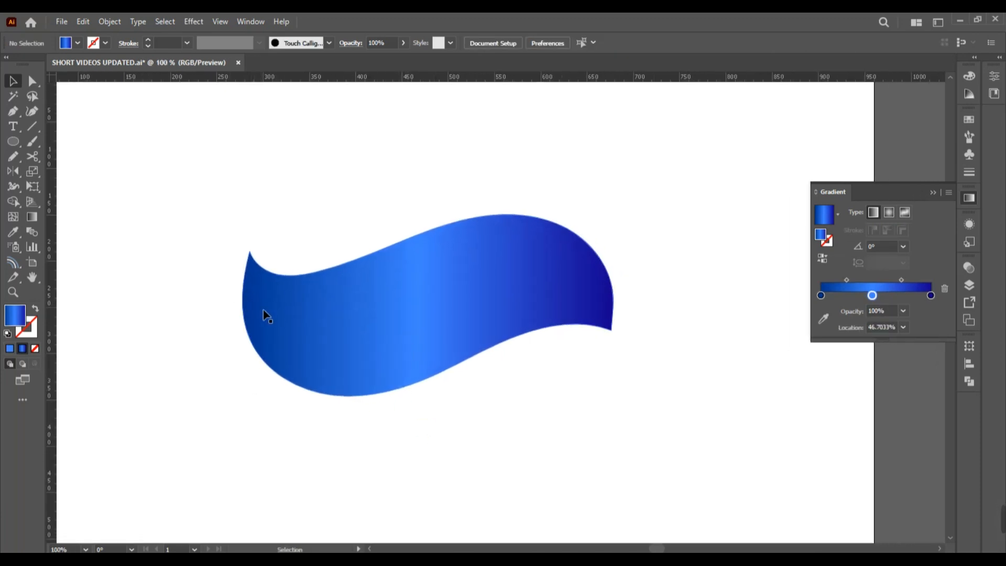
left_click(298, 327)
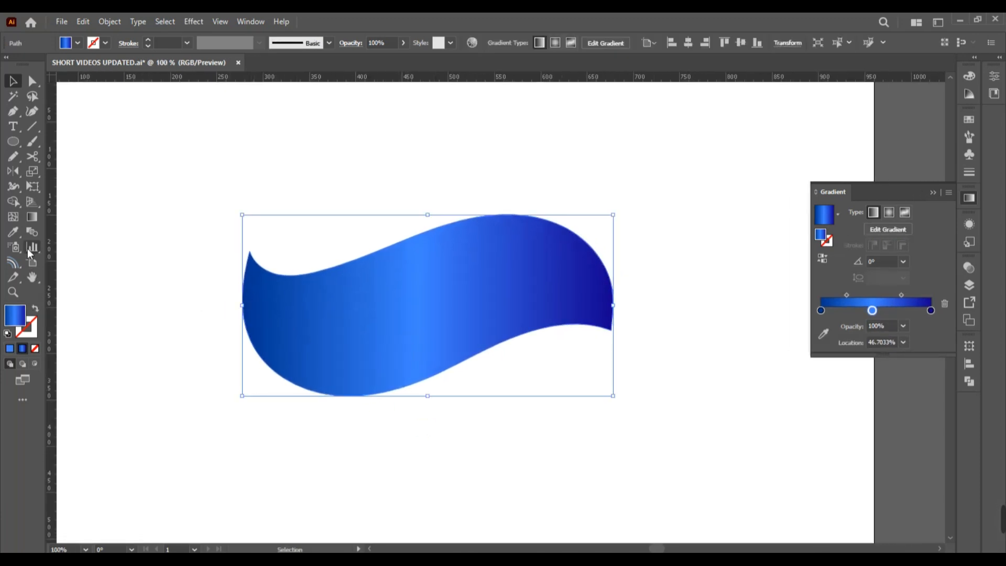
left_click_drag(254, 273, 251, 230)
key("v")
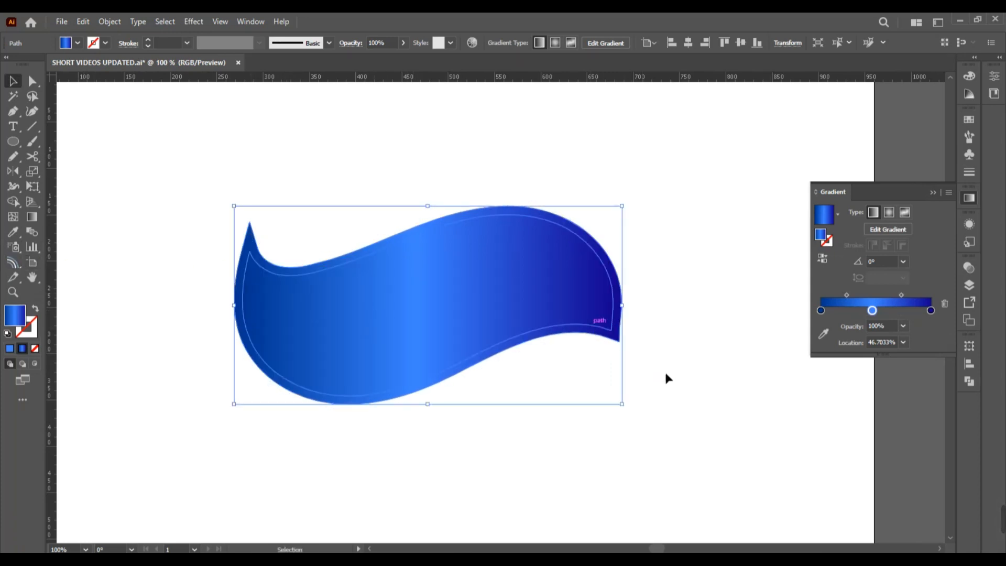
Fill the larger offset wave with a gold gradient preset to form a gold border
left_click(838, 214)
left_click(765, 278)
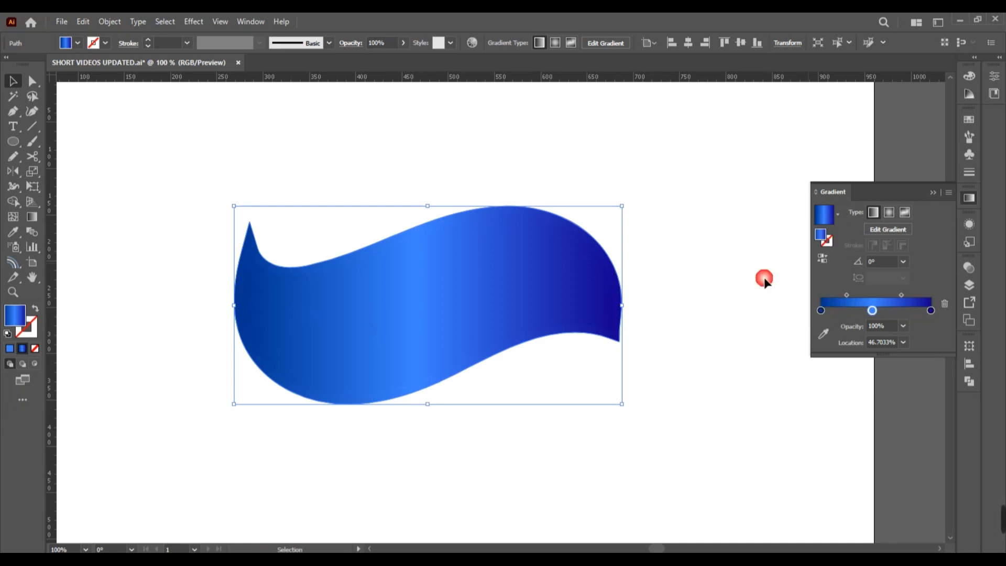
left_click(666, 403)
scroll(417, 434, "up", 1)
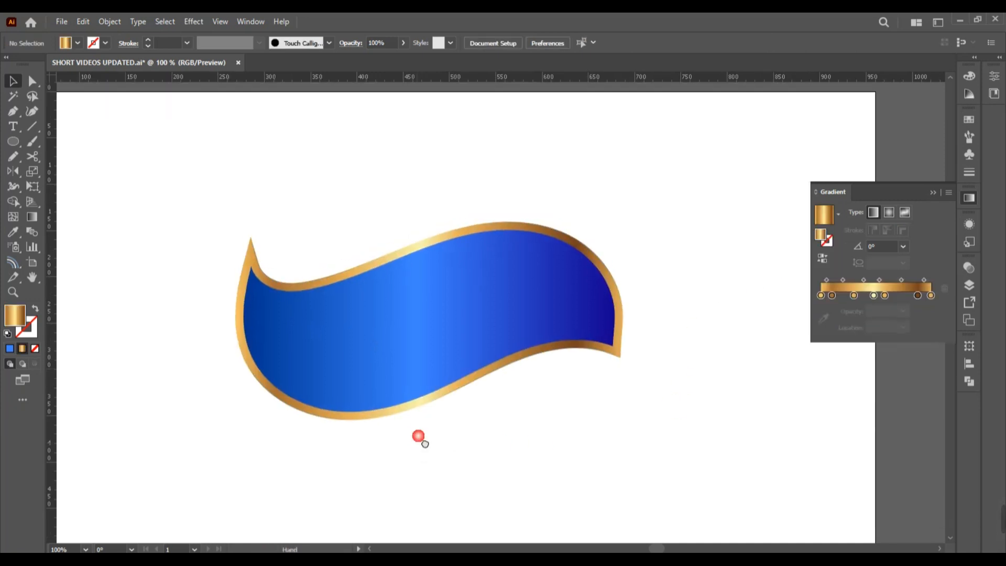
Offset the gold wave outward once more and place a copy of the new outer shape slightly lower
left_click(401, 414)
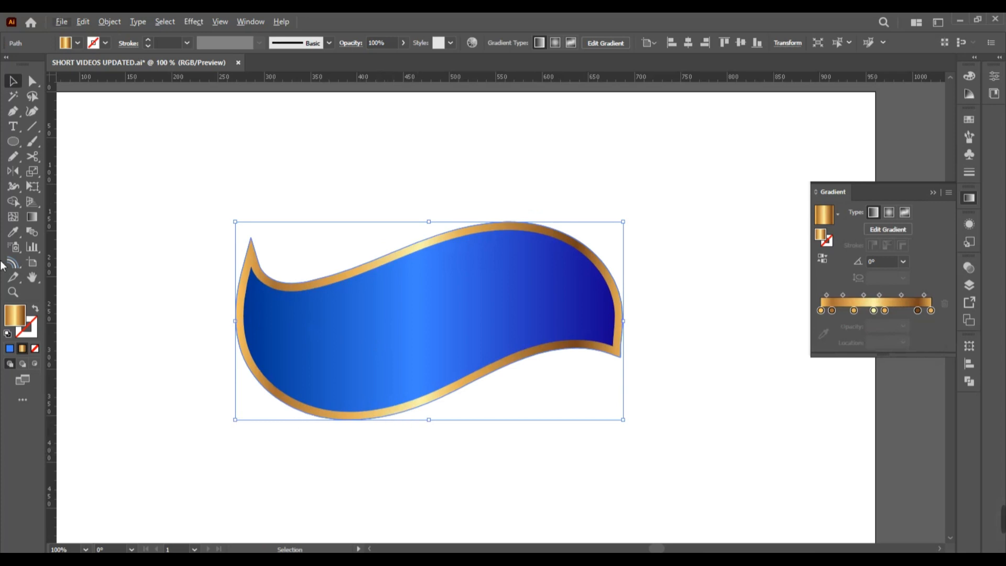
left_click(14, 262)
left_click_drag(242, 328, 227, 326)
key("v")
scroll(535, 369, "up", 1)
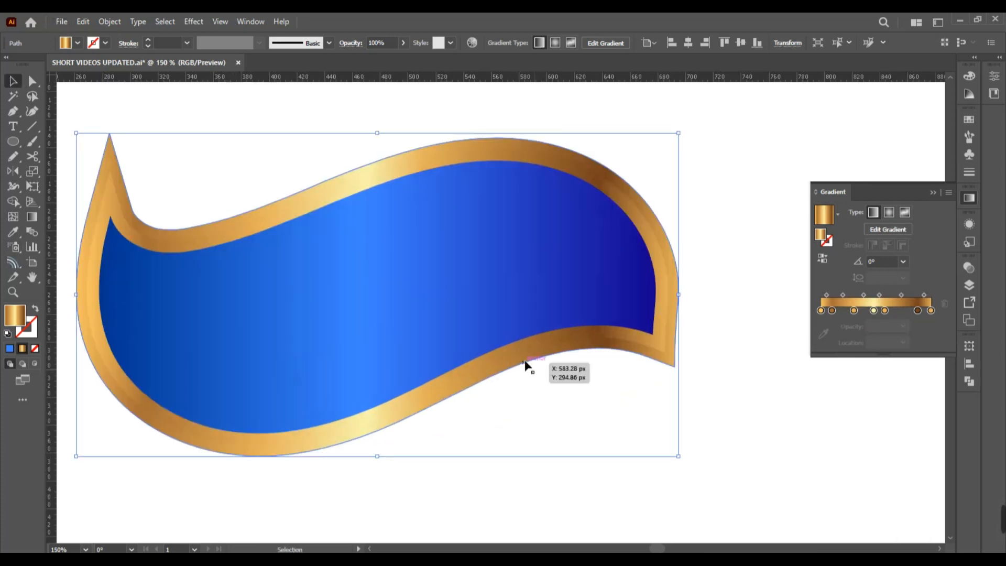
left_click_drag(531, 365, 530, 370)
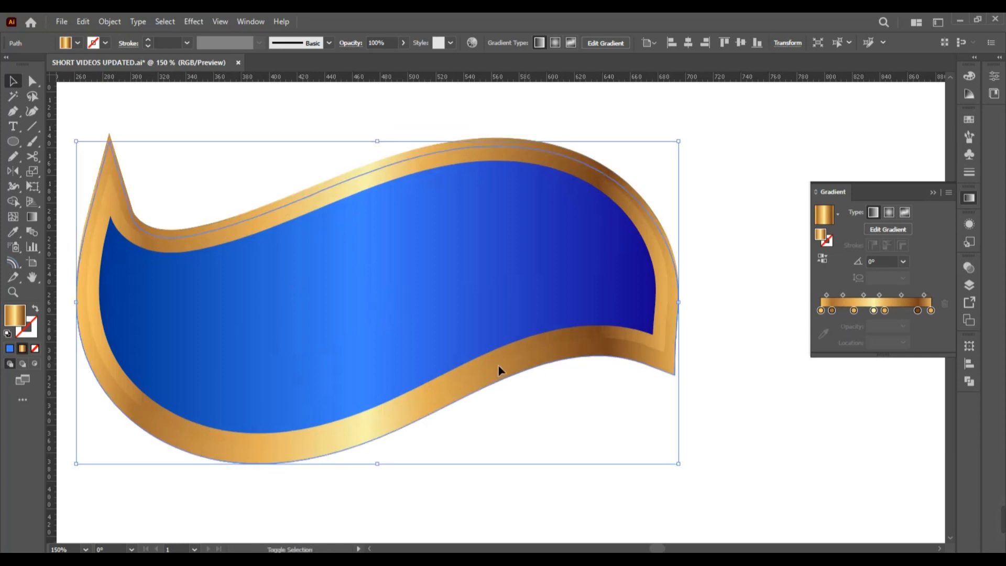
Select the outermost gold shape and its lowered copy, and subtract with Minus Front to keep the thin strip along the lower edge
left_click(653, 345, "shift")
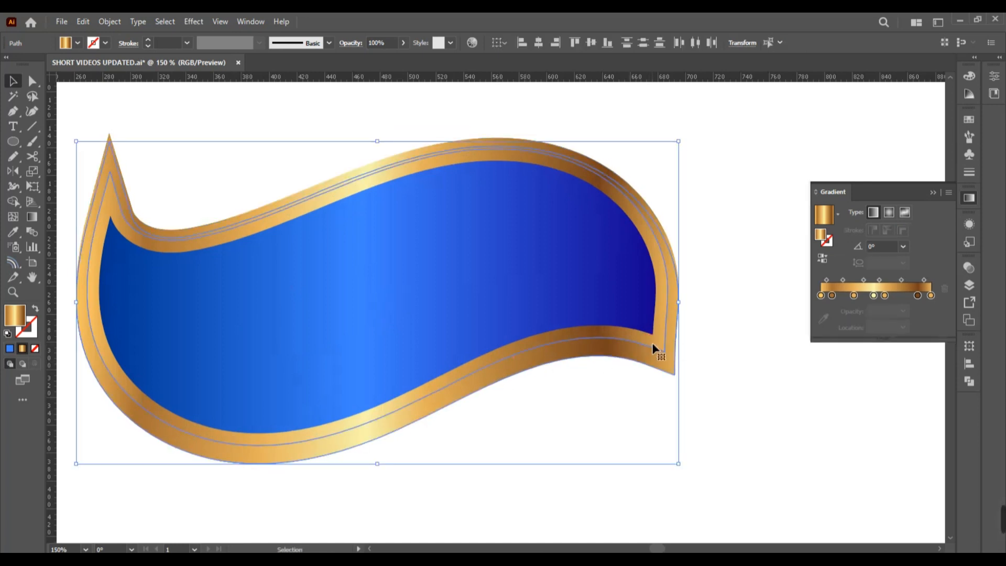
left_click(693, 313)
left_click(674, 283)
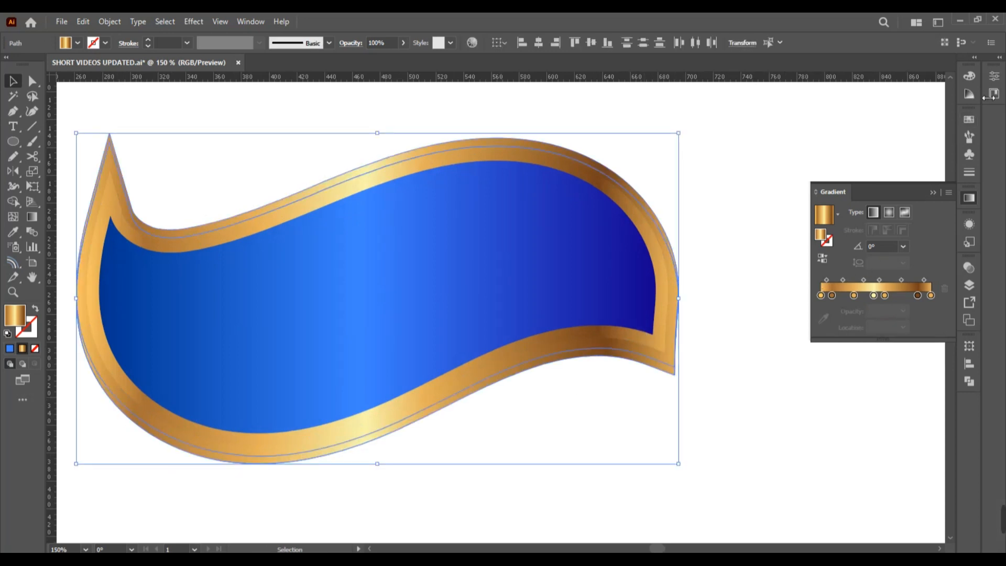
left_click(992, 95)
left_click(859, 371)
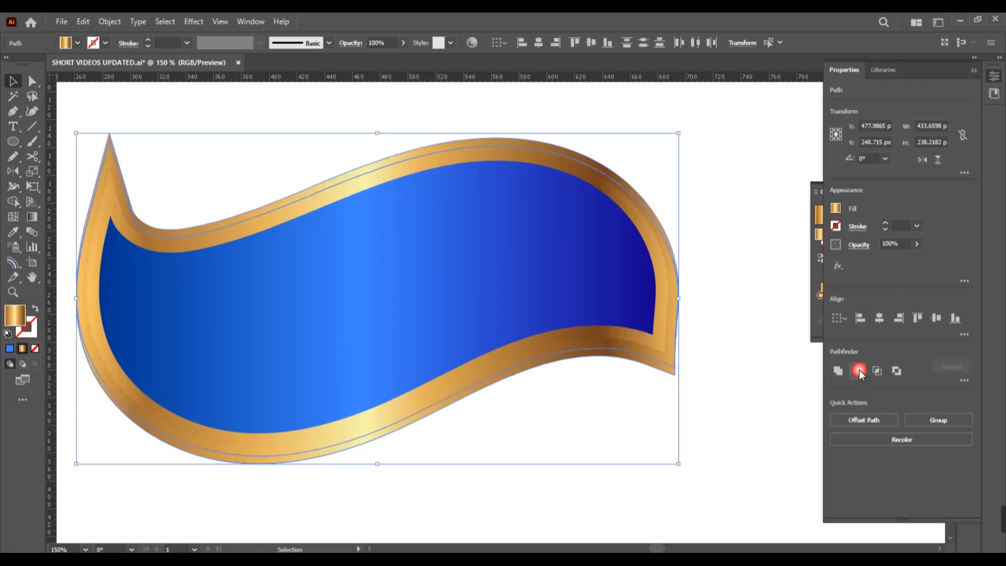
left_click(595, 369)
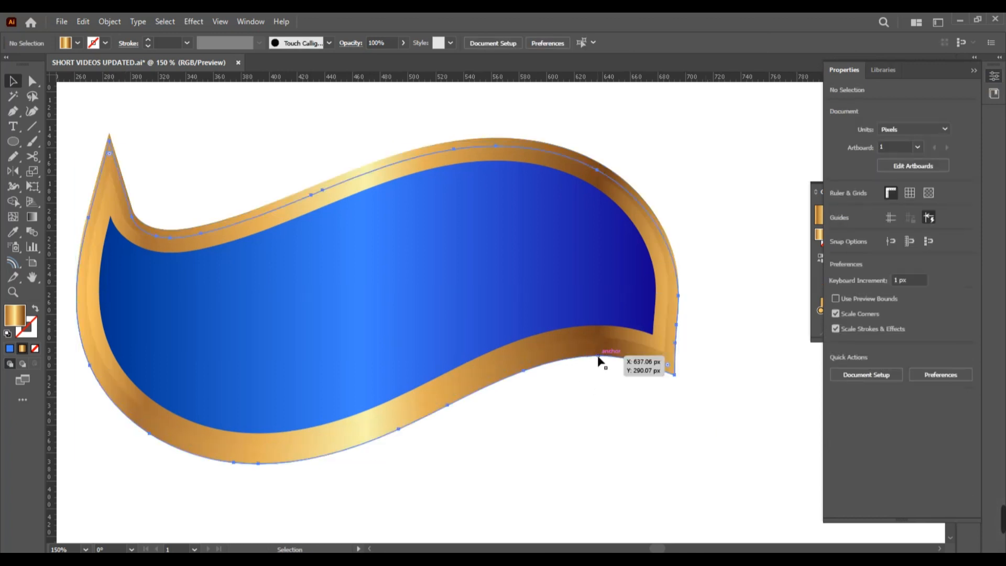
left_click(599, 360)
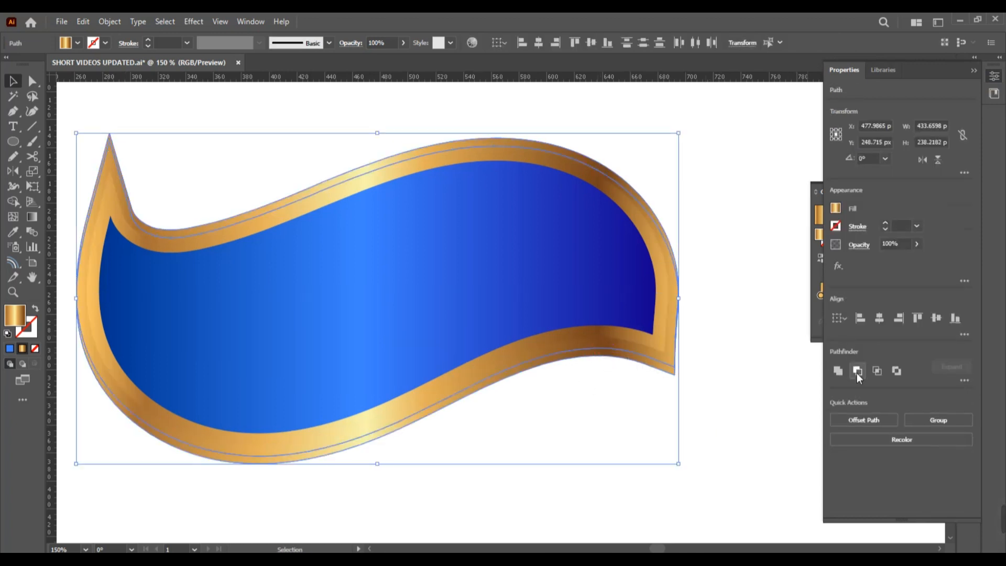
left_click(858, 371)
Apply the main wave's blue gradient to the thin lower strip with the Eyedropper, then deselect it
key("i")
left_click(405, 349)
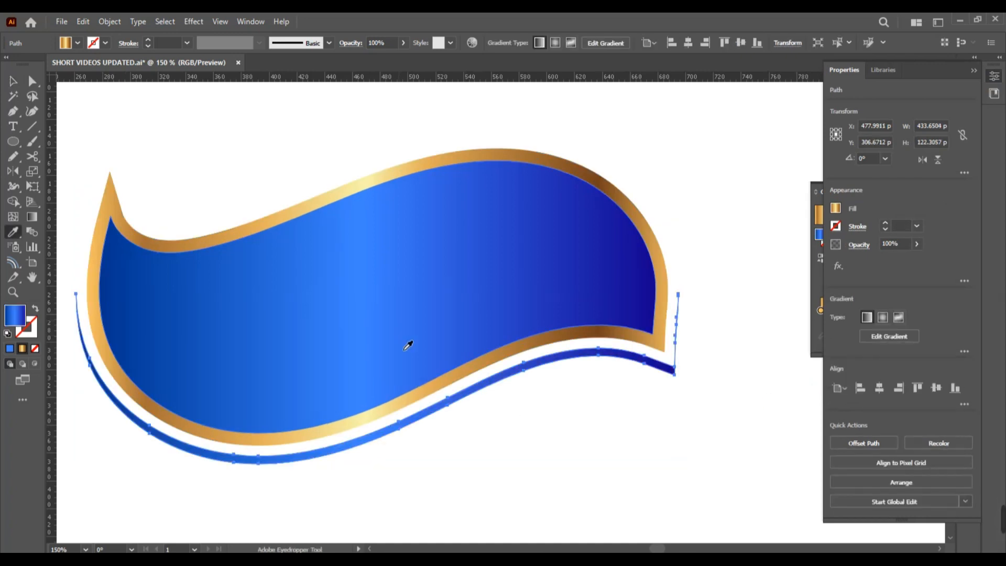
key("v")
left_click(507, 427)
Separate the thin vertical sliver from the right end of the blue strip with the Shape Builder tool
scroll(508, 427, "down", 1)
scroll(636, 388, "up", 4)
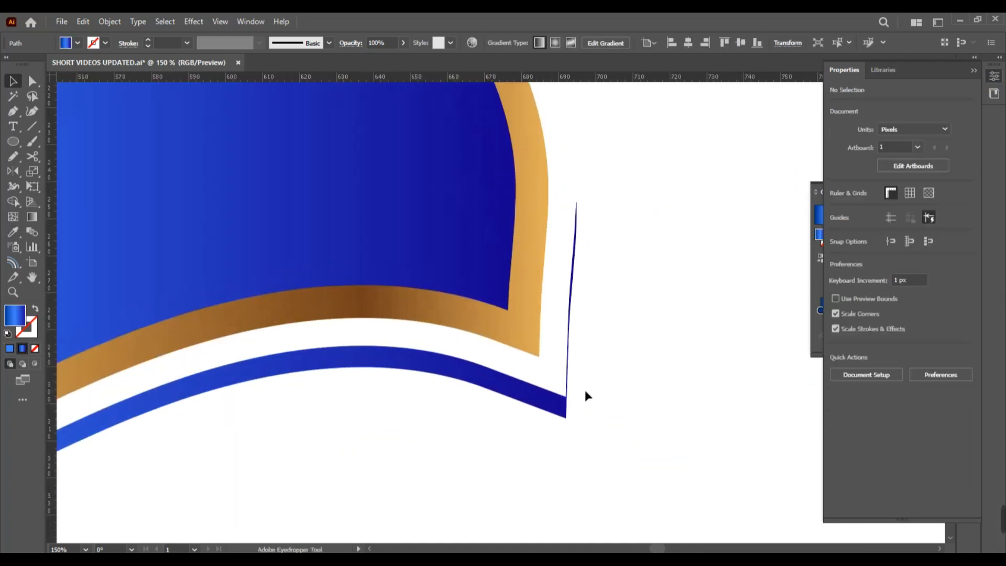
scroll(576, 419, "up", 2)
key("a")
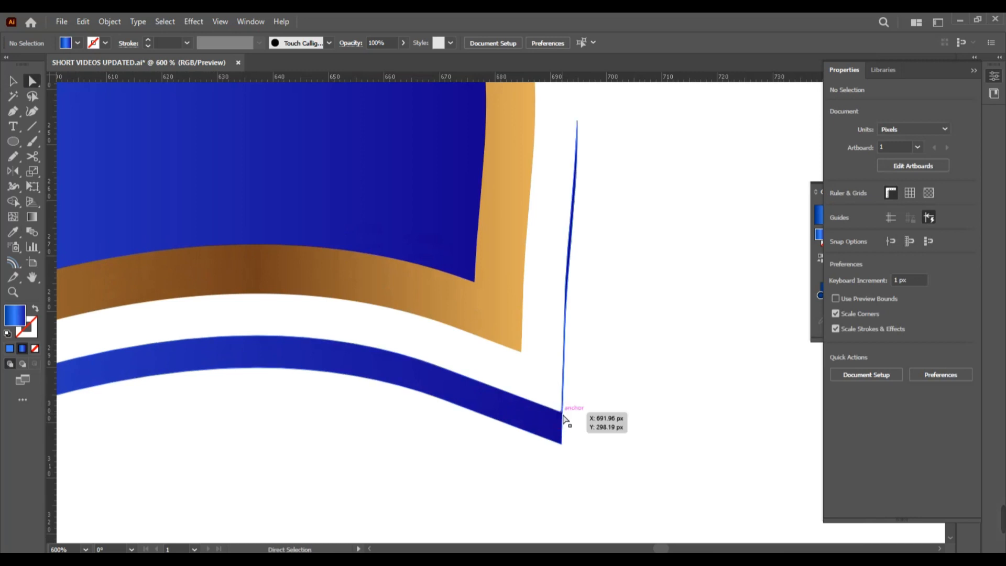
left_click(565, 413)
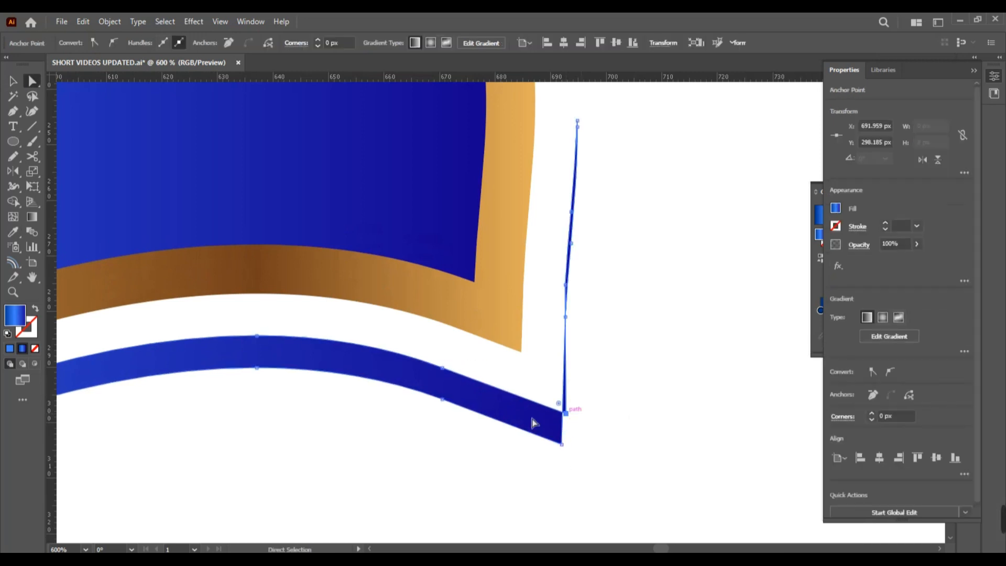
key("v")
left_click(13, 201)
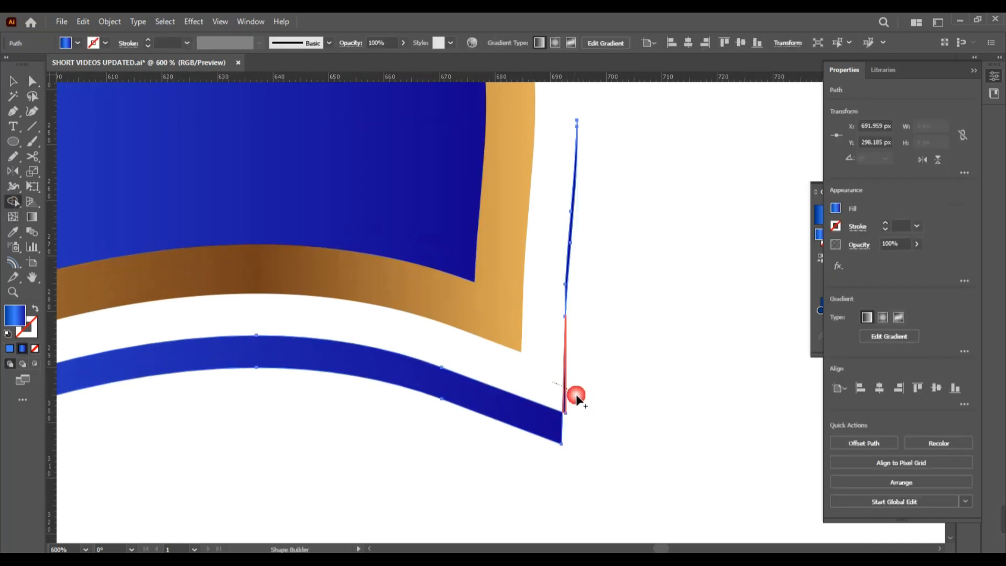
left_click(576, 394)
left_click_drag(593, 365, 556, 256)
Delete the separated vertical sliver beside the right end of the blue strip
key("v")
left_click(563, 283)
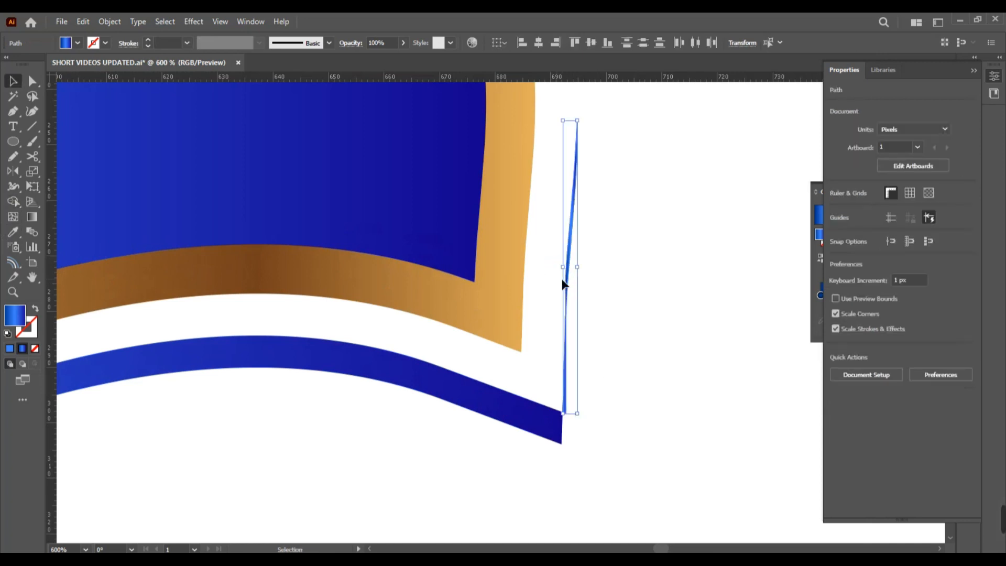
left_click(585, 335)
scroll(585, 335, "down", 3)
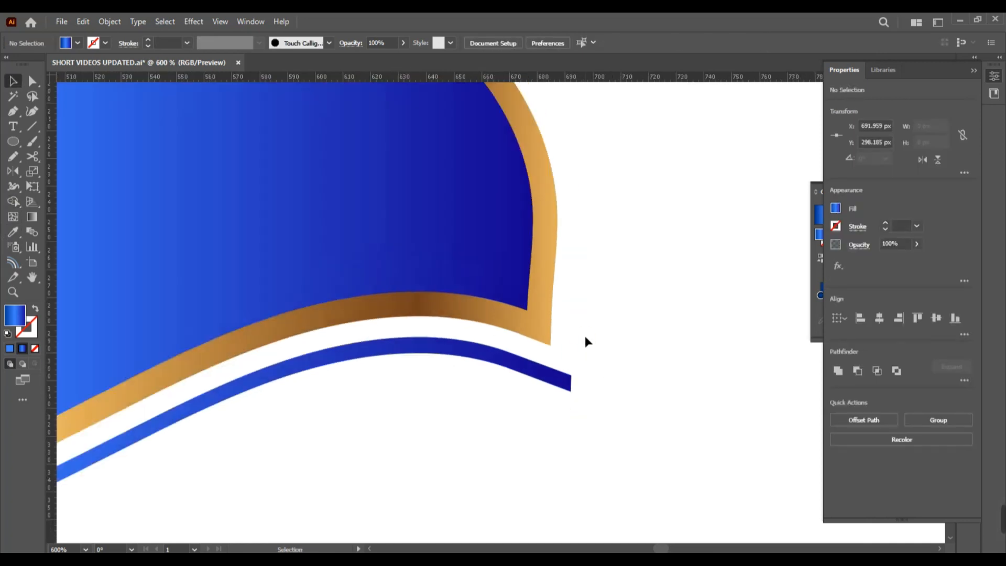
Add the text "Fresh" in Myriad Pro and enlarge it to about 133 pt over the blue banner
scroll(585, 336, "down", 5)
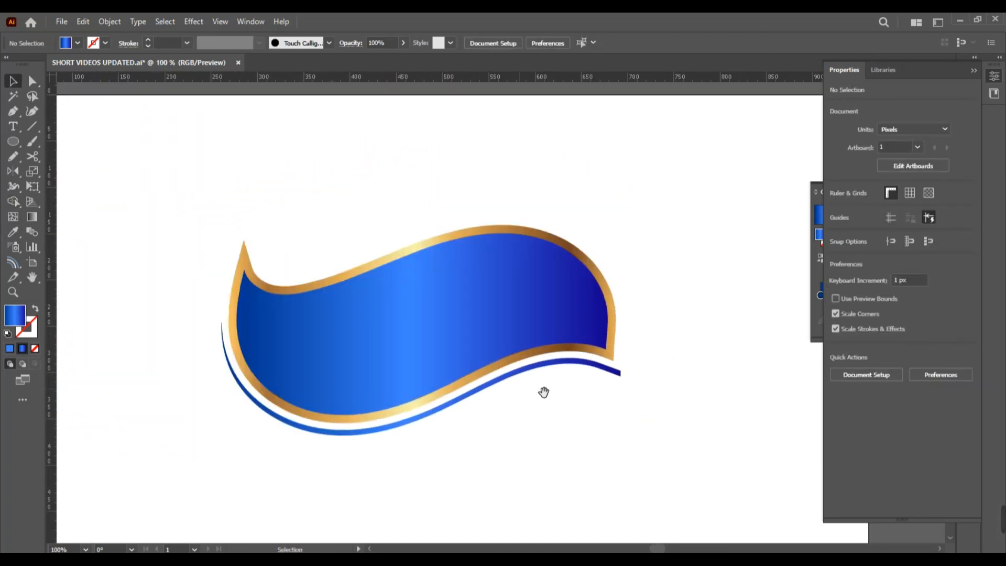
left_click(528, 394)
scroll(472, 407, "down", 2)
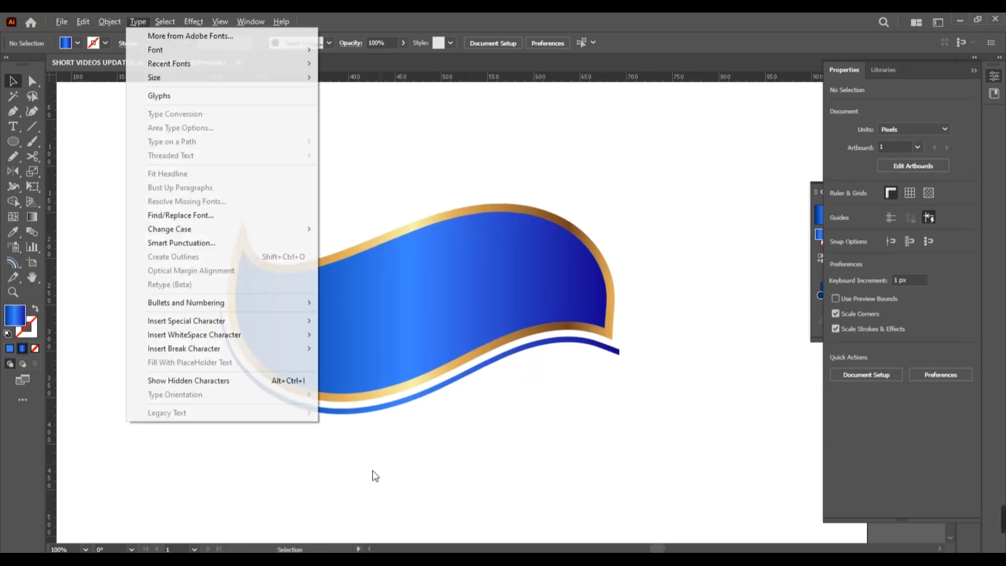
key("t")
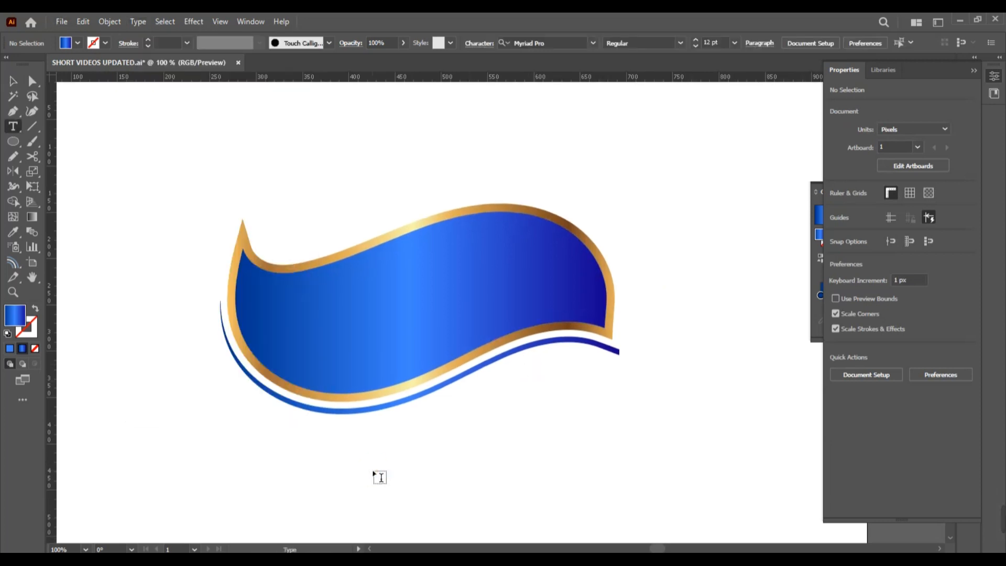
left_click(376, 474)
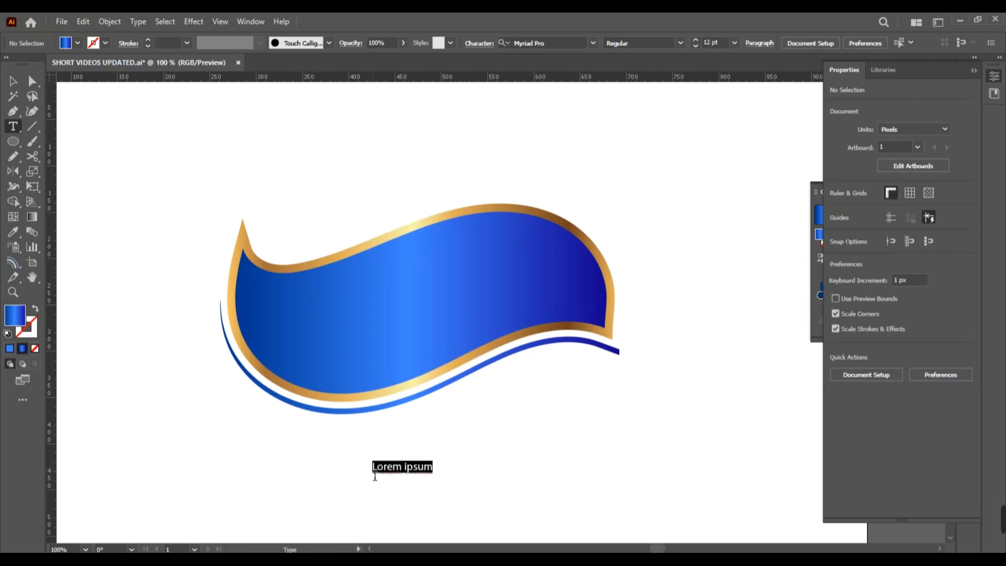
type("Fresh")
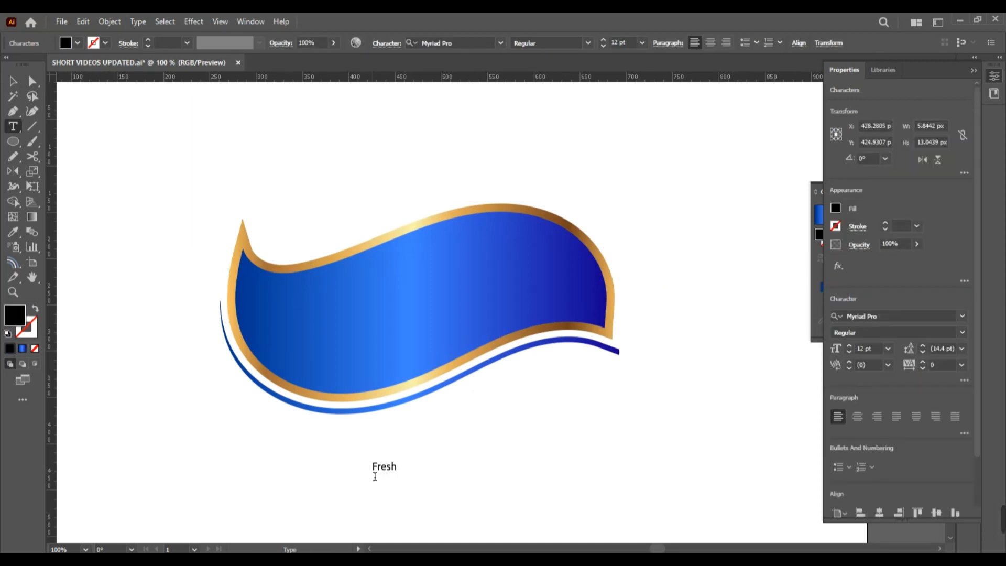
left_click_drag(397, 461, 522, 401)
left_click_drag(487, 473, 499, 332)
Color the "Fresh" text white by sampling the blank white artboard with the Eyedropper
key("i")
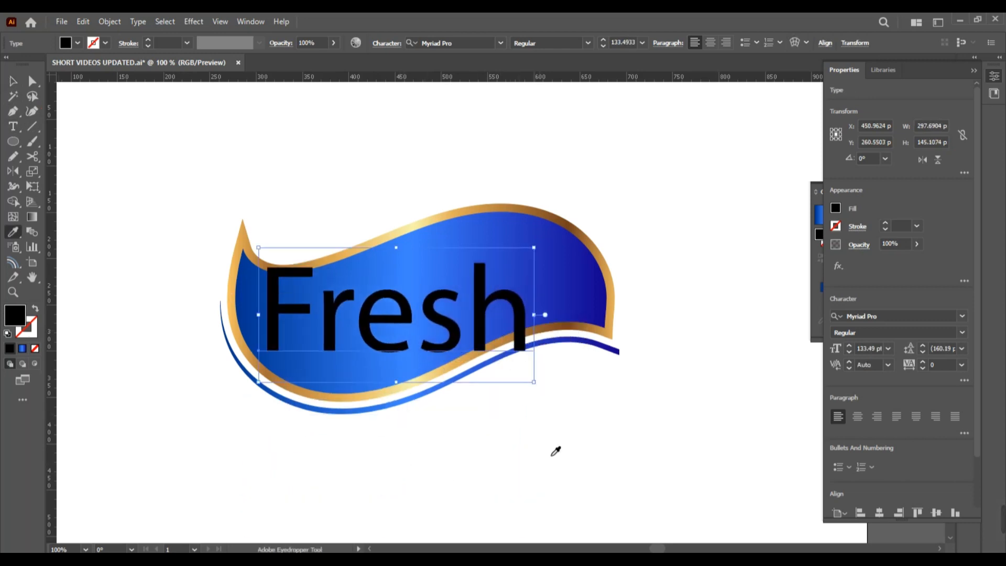
left_click(573, 418)
left_click_drag(584, 401, 506, 405)
key("v")
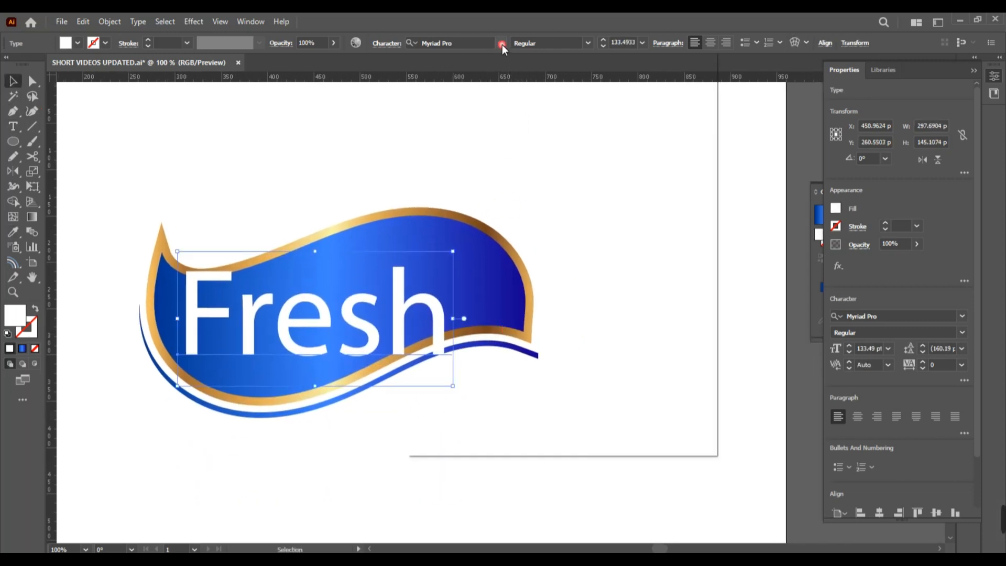
Change the font of the "Fresh" text to BonbonRegular
left_click(501, 43)
scroll(547, 262, "down", 8)
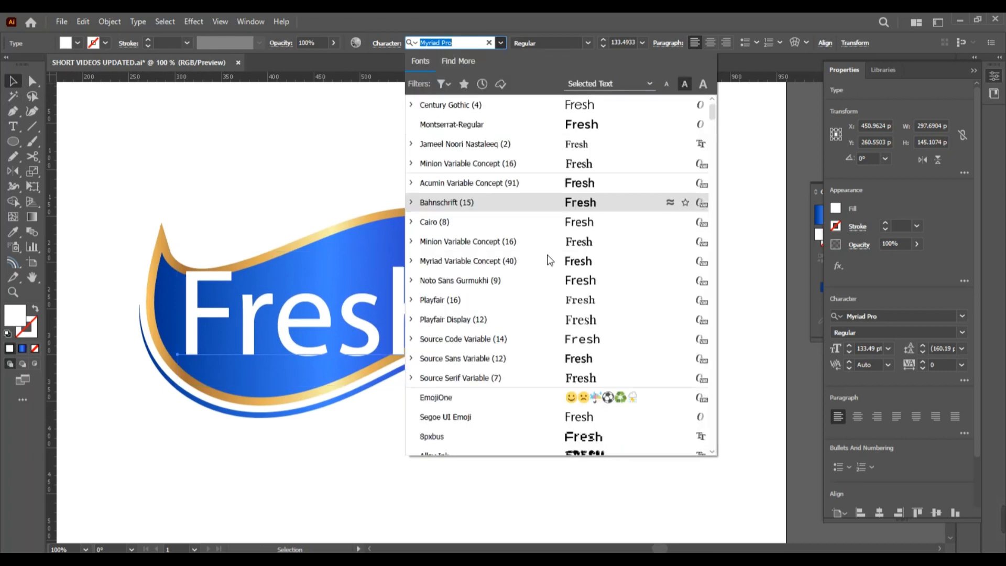
scroll(547, 263, "down", 4)
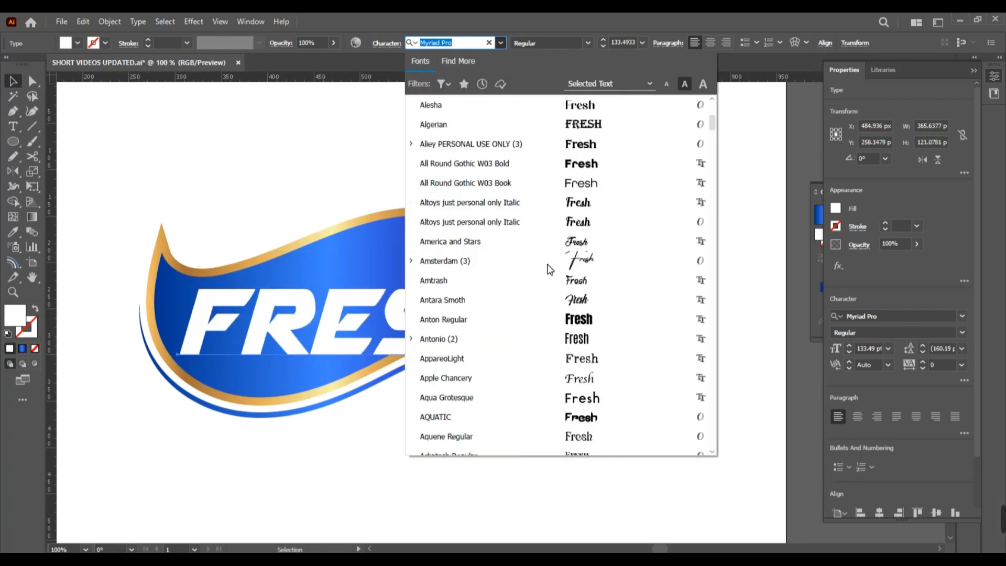
scroll(533, 259, "down", 2)
scroll(534, 260, "down", 2)
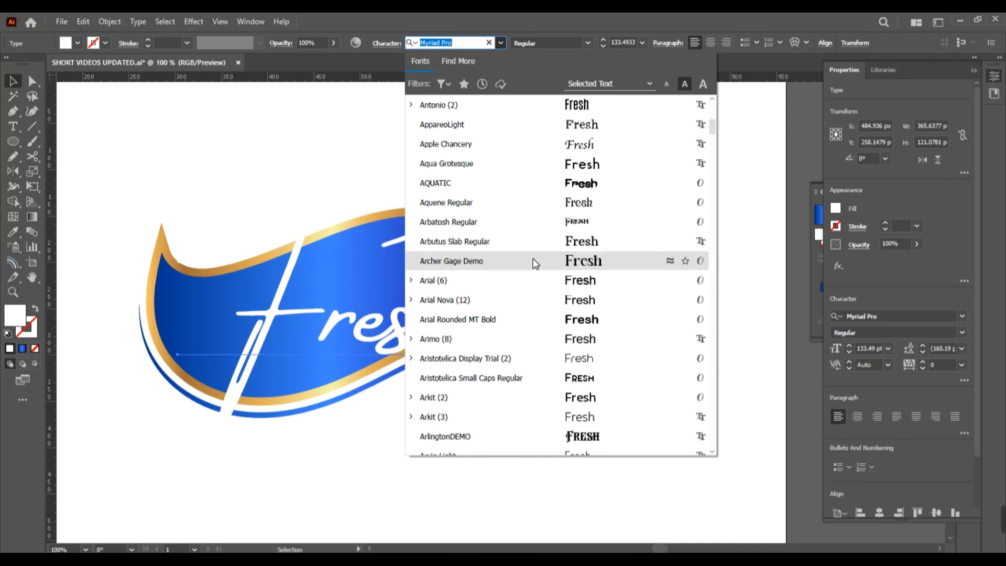
scroll(533, 260, "down", 1)
scroll(532, 272, "down", 9)
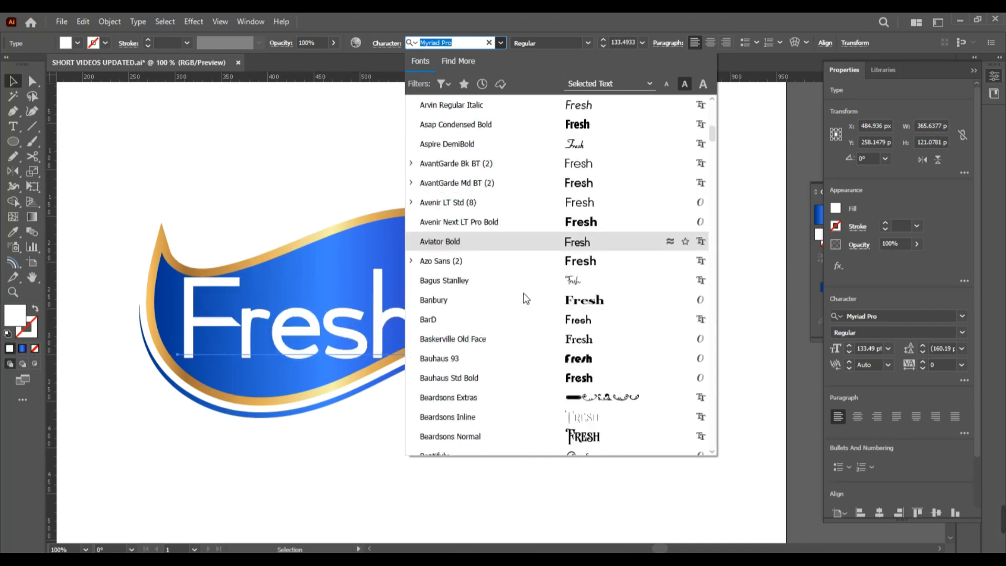
scroll(526, 298, "down", 4)
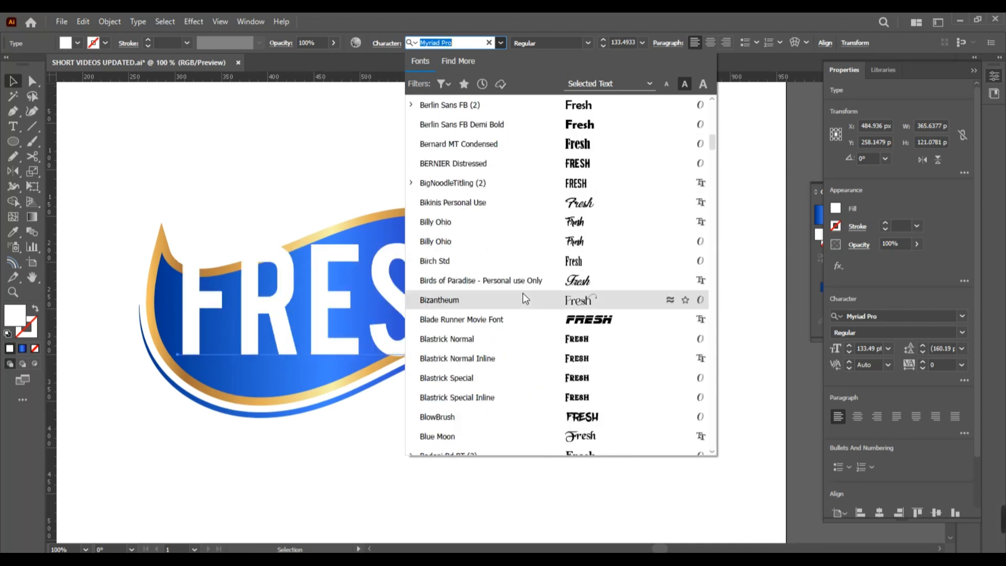
scroll(529, 296, "down", 1)
scroll(529, 297, "down", 6)
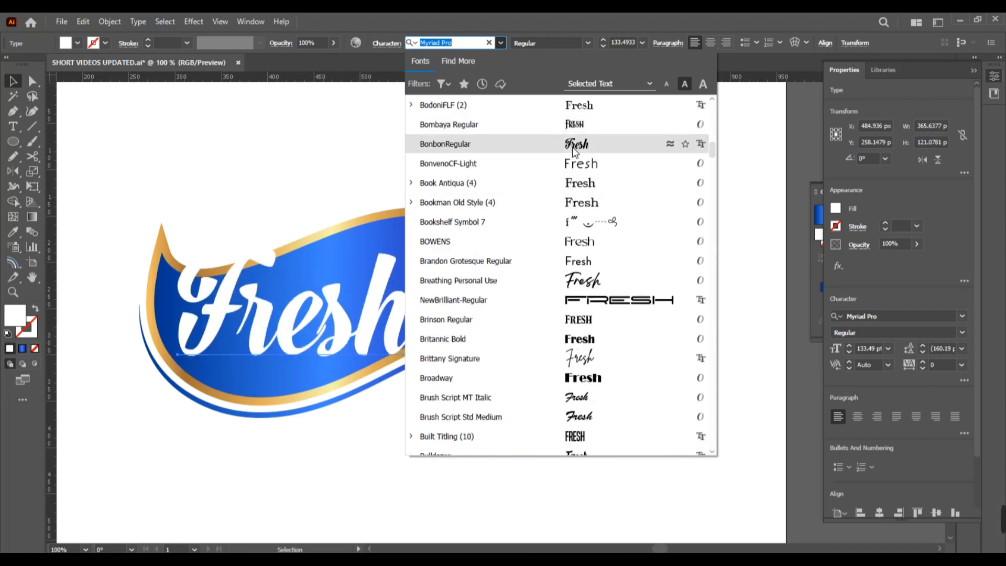
left_click(483, 318)
Increase the tracking of the "Fresh" text to 20
left_click(345, 343)
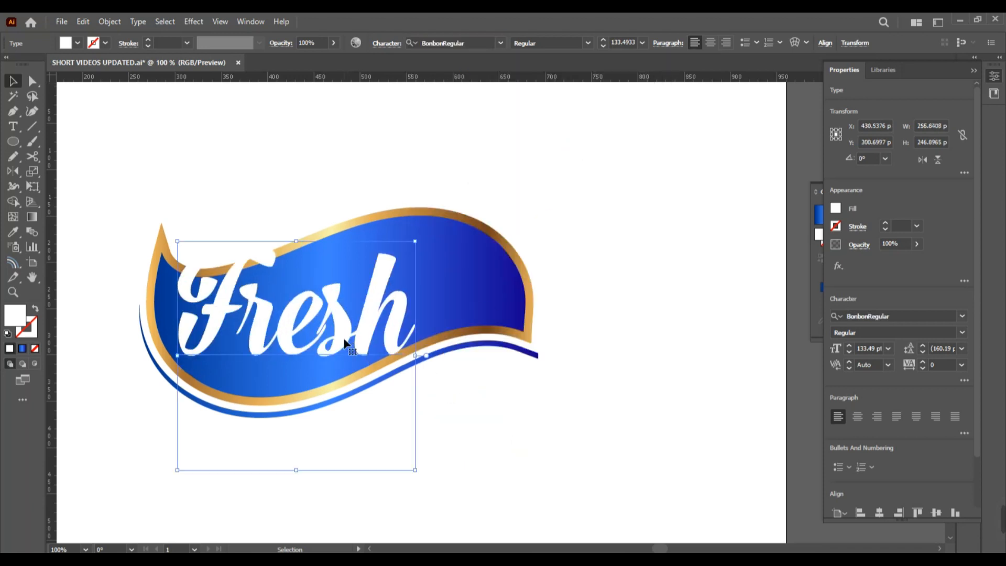
key("alt+Right")
key("alt+Right")
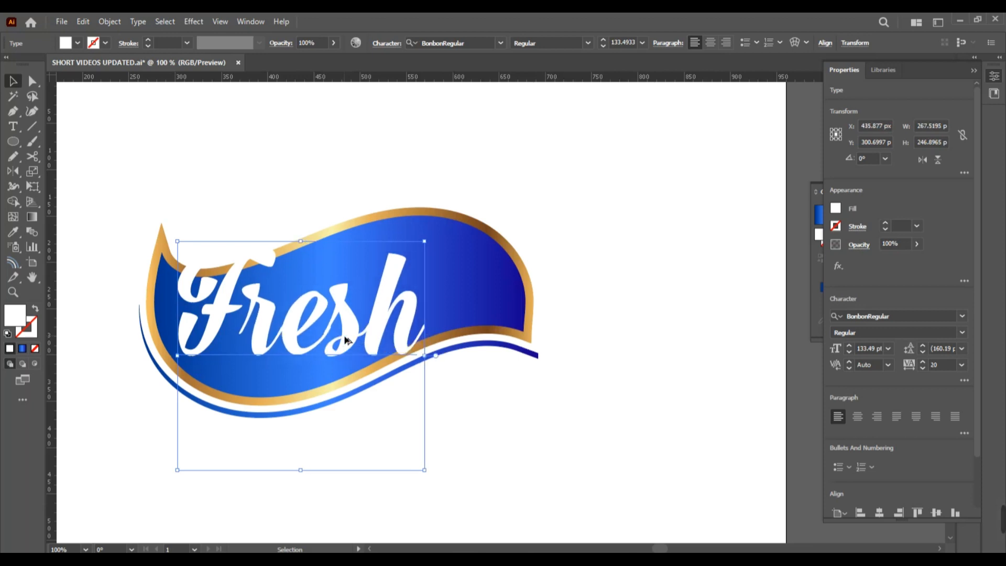
Slant the "Fresh" text upward to the right with Free Transform and center it inside the banner
left_click_drag(345, 340, 360, 361)
key("e")
left_click_drag(442, 380, 448, 325)
key("v")
left_click_drag(374, 320, 403, 320)
Expand the "Fresh" text into shapes with both Object and Fill included
left_click(109, 22)
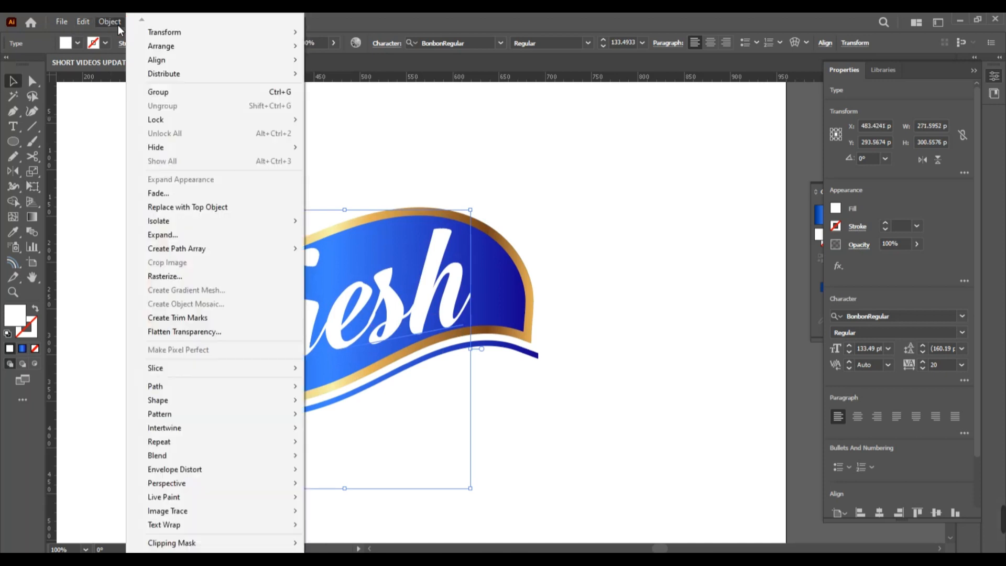
left_click(321, 330)
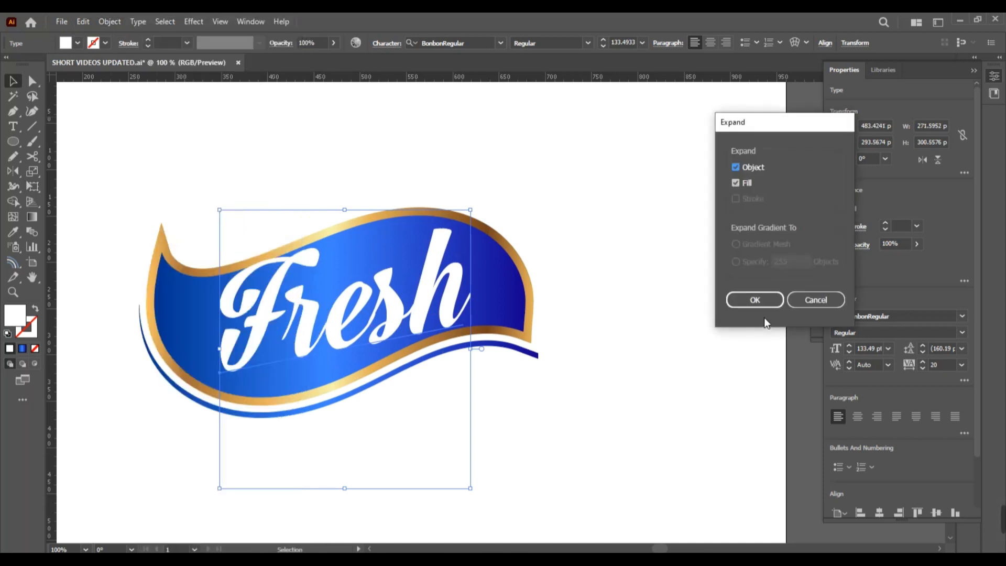
key("Return")
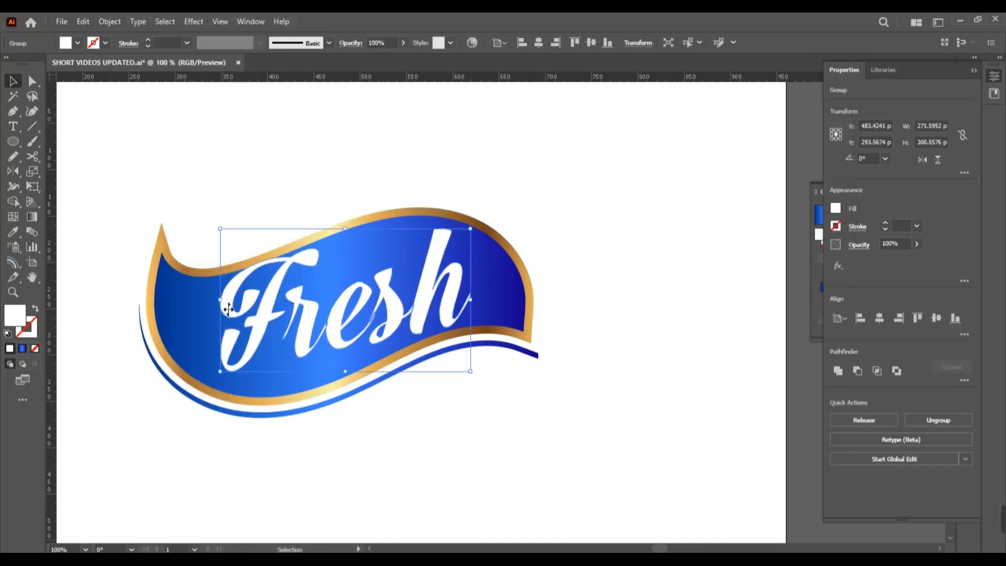
Shift the F side of the expanded lettering slightly downward with Free Transform, then deselect it
key("e")
left_click_drag(226, 313, 229, 317)
key("v")
left_click(446, 402)
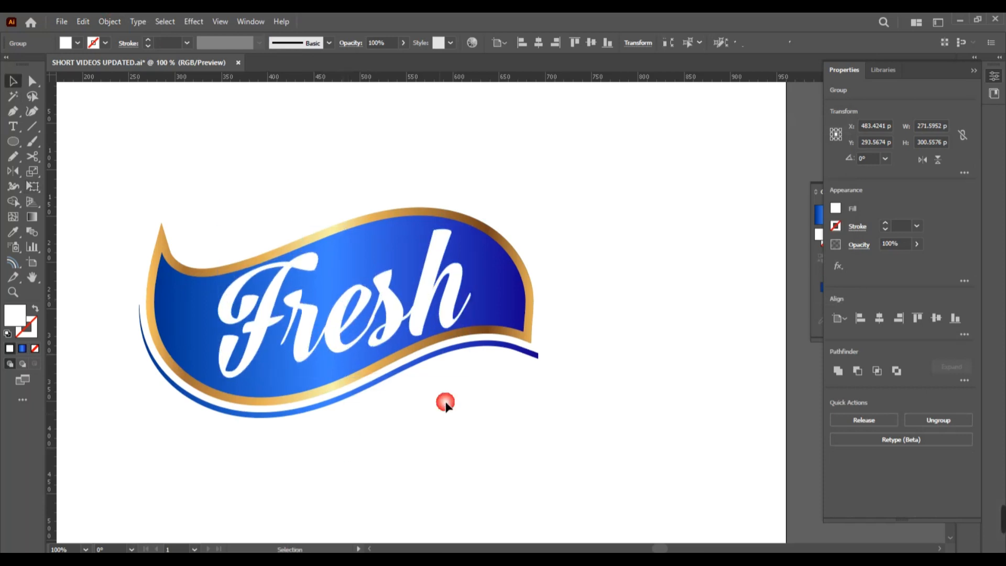
left_click(457, 421)
Draw a closed wavy leaf outline about 186 by 107 px over the banner's upper-left edge with the Pencil tool
scroll(130, 337, "left", 5)
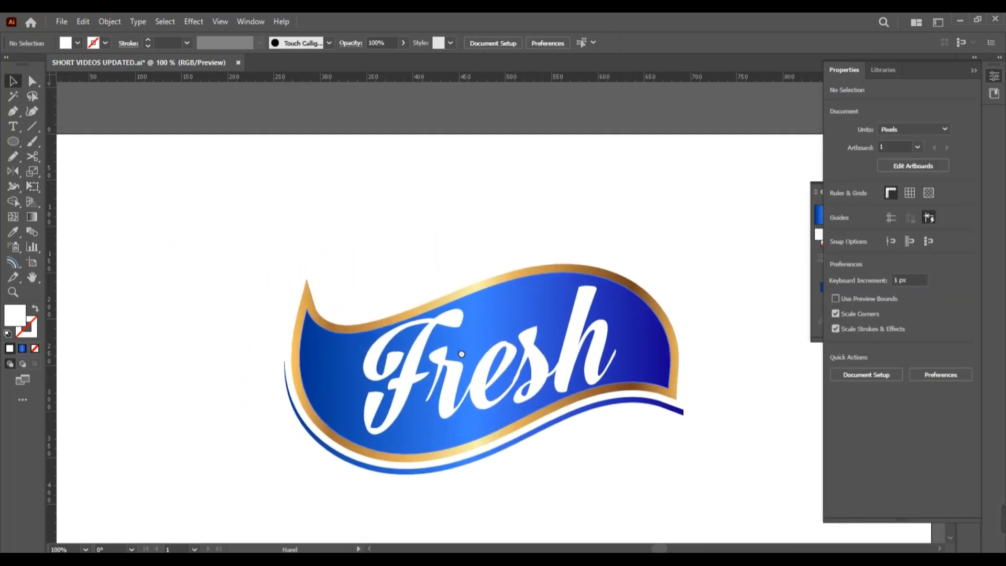
scroll(450, 230, "up", 2)
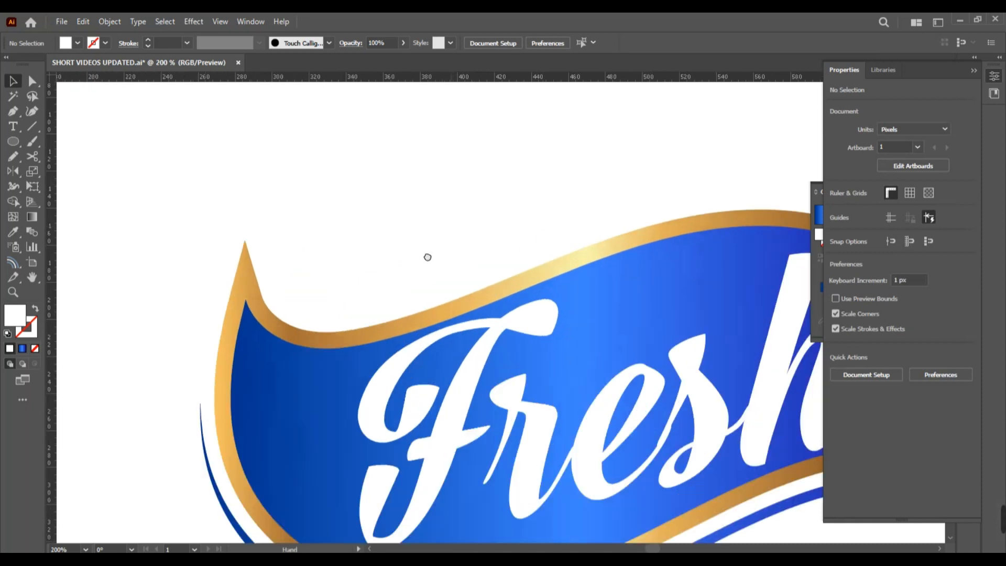
left_click(14, 156)
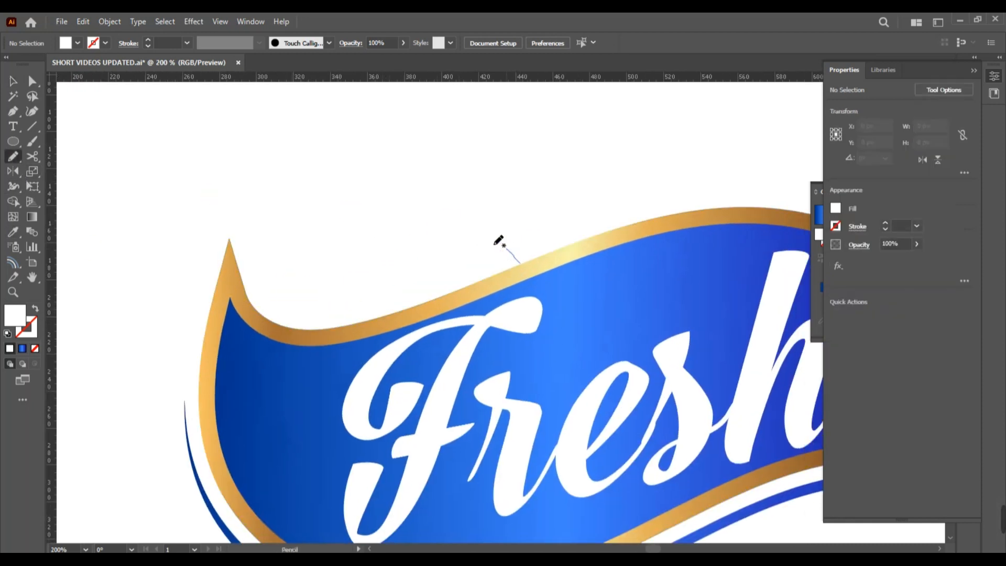
left_click_drag(265, 350, 176, 360)
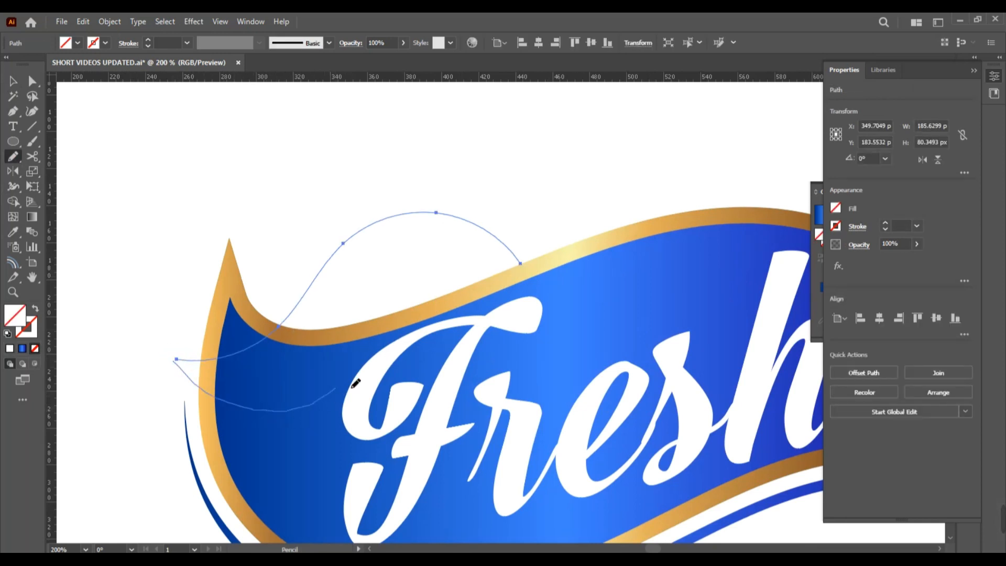
mouse_move(486, 279)
left_mouse_down()
mouse_move(519, 269)
mouse_move(458, 252)
mouse_move(421, 259)
left_mouse_up()
key("v")
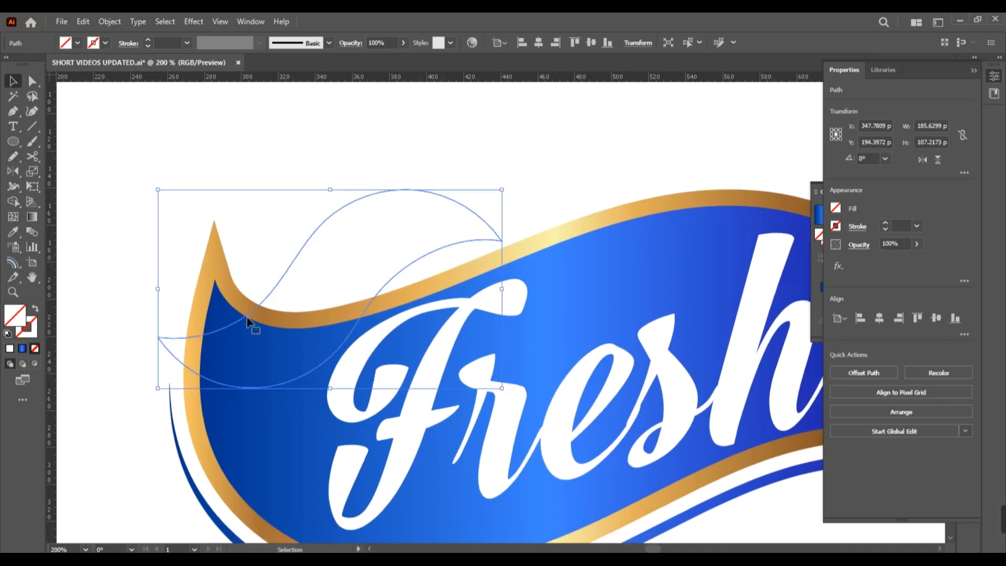
Adjust the leaf outline to about 179 by 100 px with Free Transform and fill it with the blue gradient
key("e")
left_click_drag(166, 297, 180, 272)
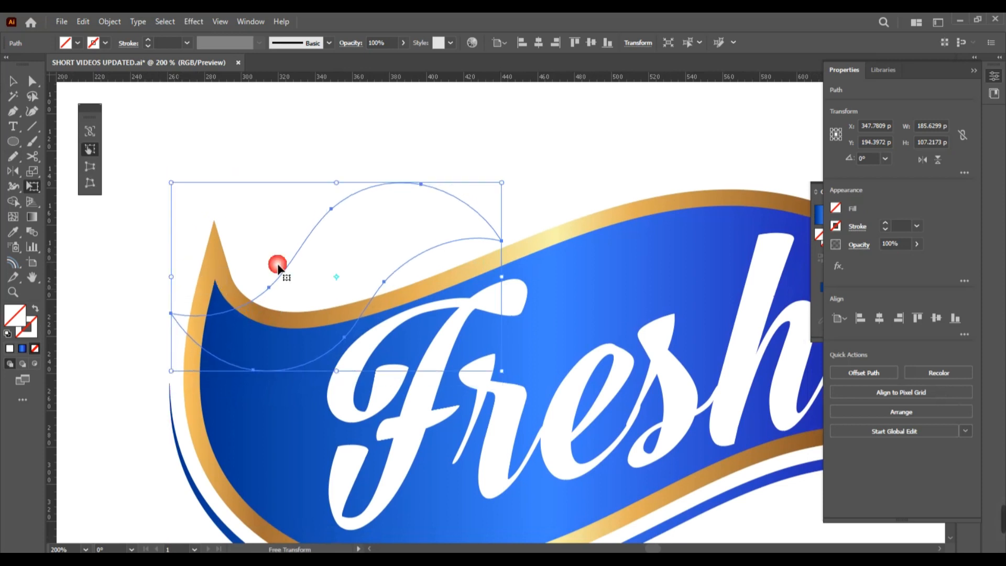
left_click_drag(506, 291, 506, 297)
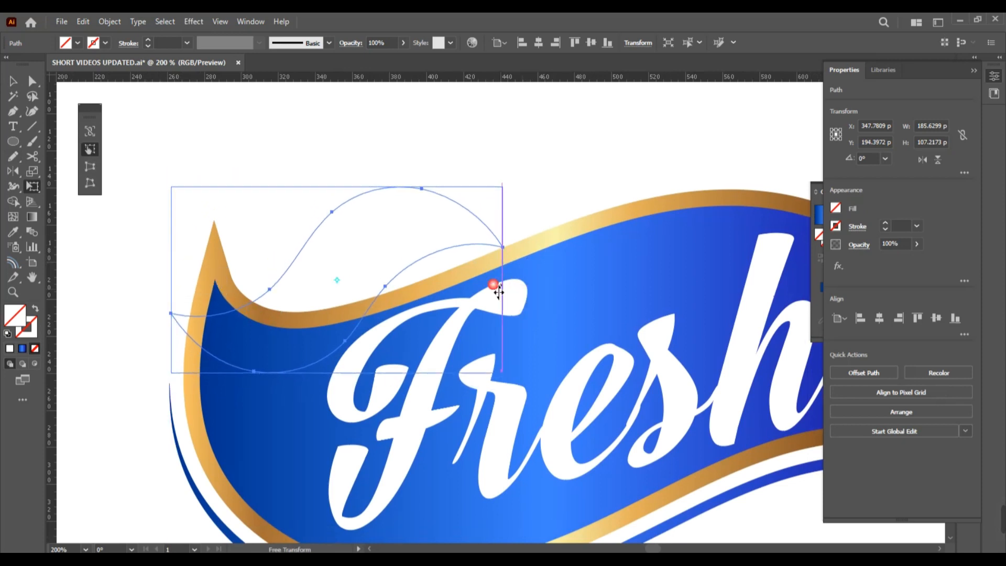
key("v")
key("period")
Recolor the first stop of the leaf's gradient to a bright yellow-green
double_click(821, 310)
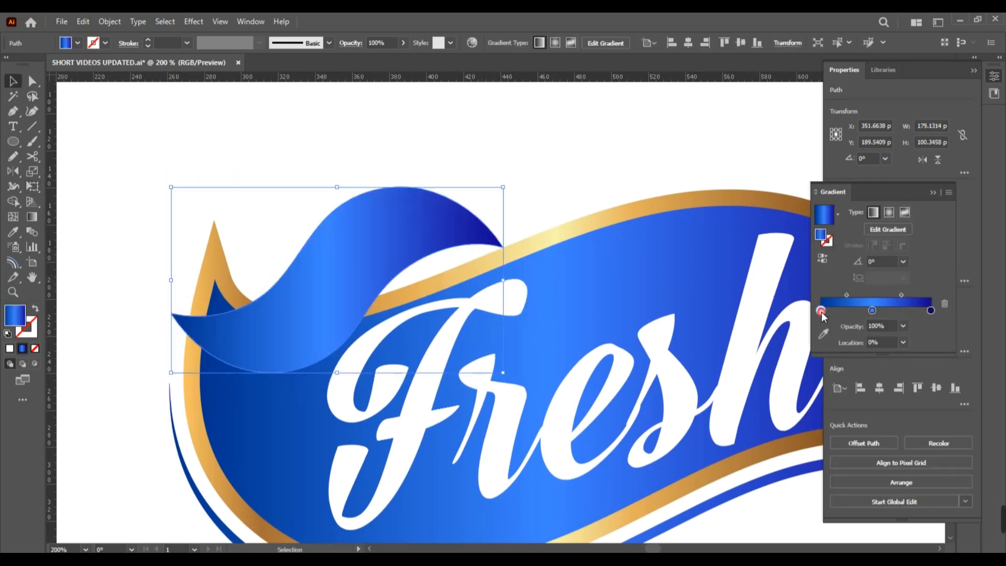
left_click(841, 357)
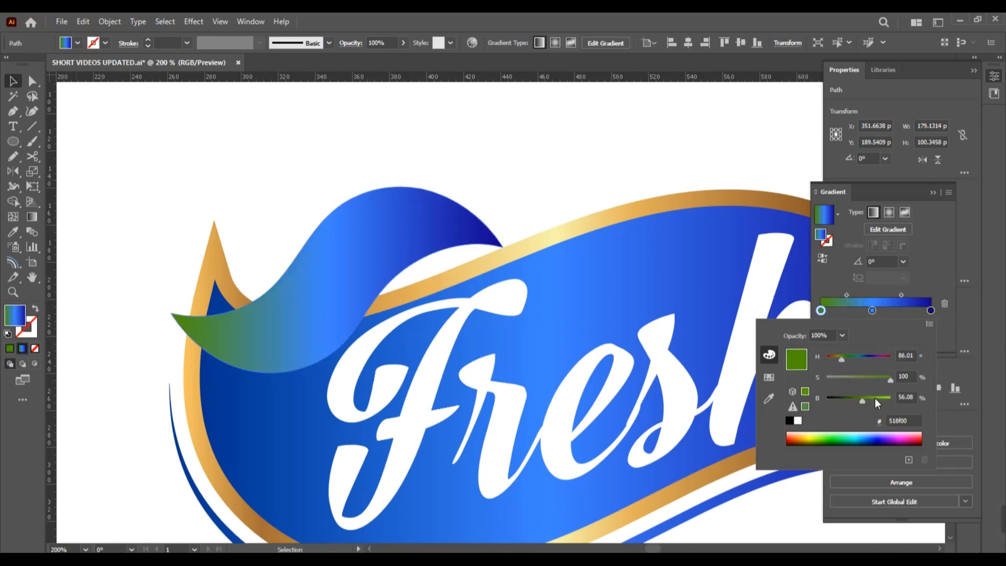
left_click_drag(875, 398, 890, 398)
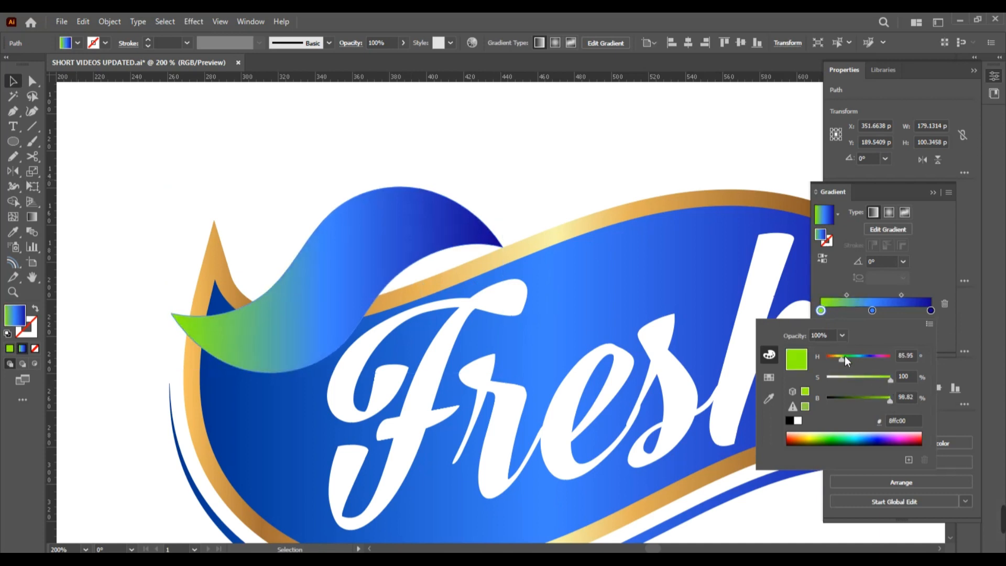
left_click_drag(843, 359, 839, 359)
Delete the first stop of the leaf's gradient and set its last stop to dark green #408f00
left_click(870, 317)
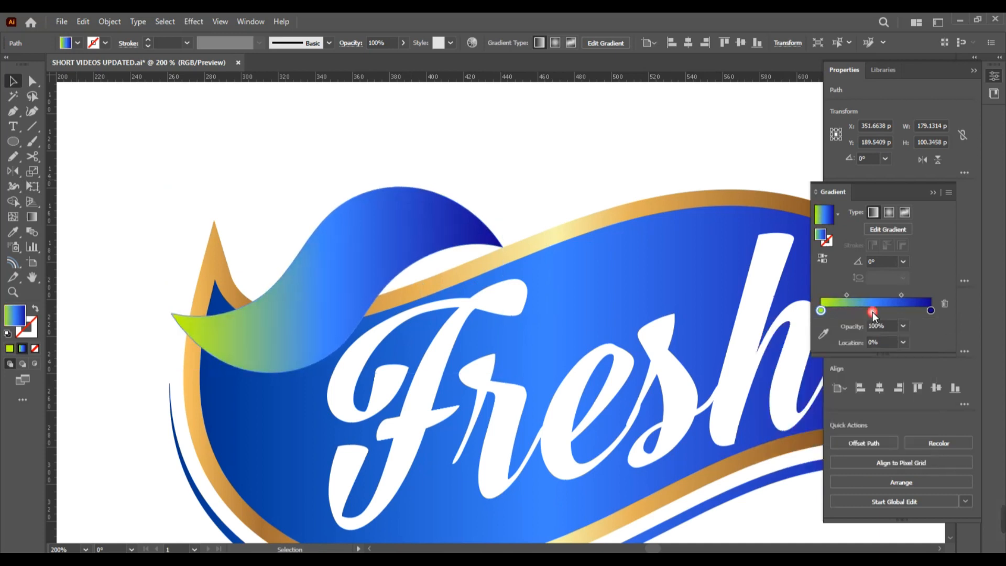
left_click(944, 304)
left_click(931, 311)
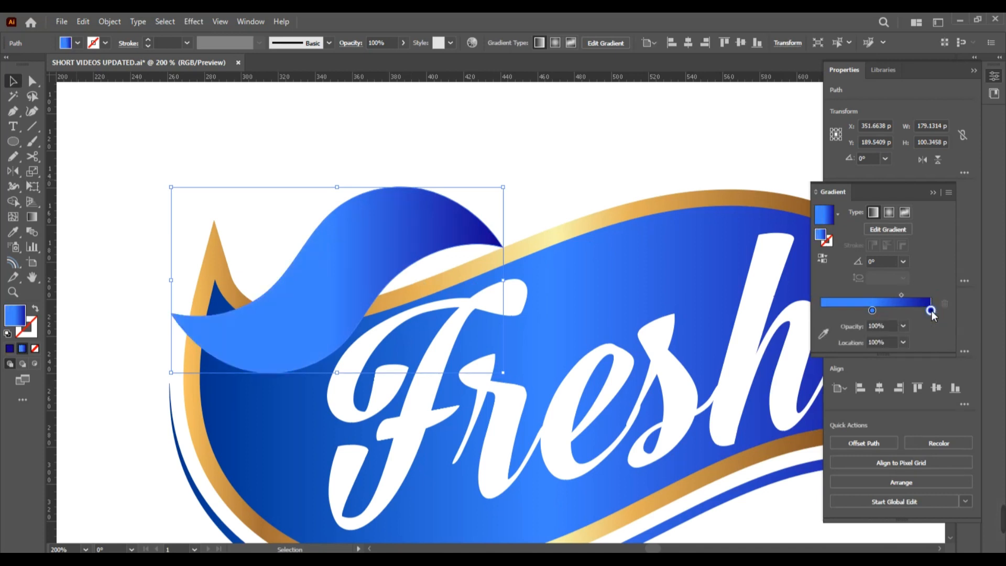
double_click(932, 310)
left_click_drag(841, 356, 844, 356)
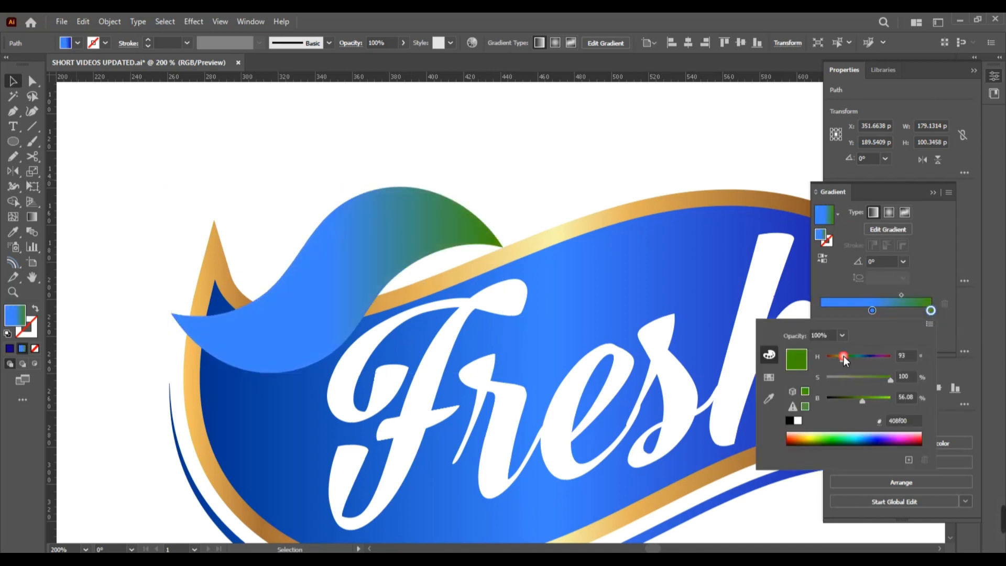
Set the leaf gradient's remaining blue stop to bright green #6fe012 with about 92% saturation and 88% brightness
double_click(872, 310)
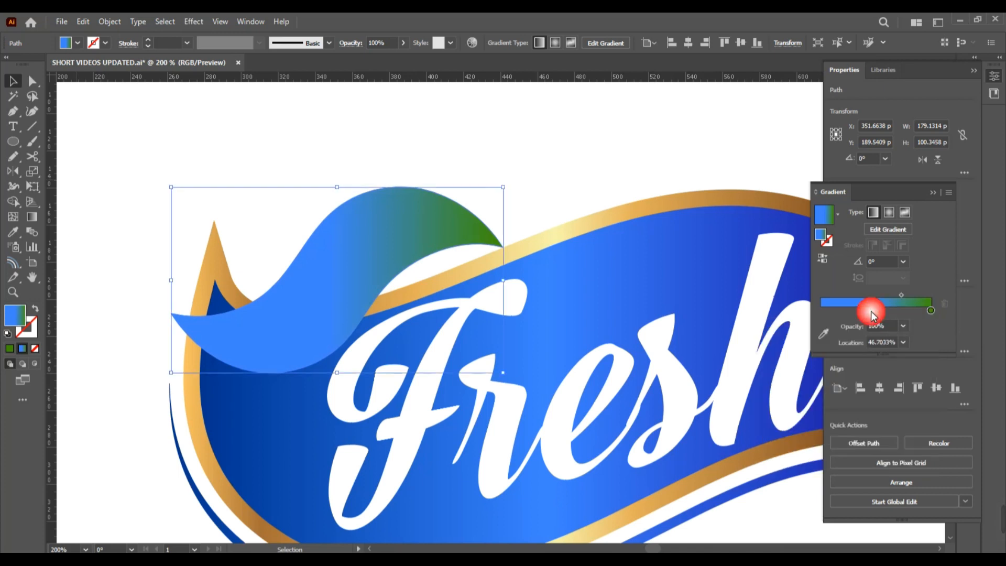
left_click(842, 357)
left_click_drag(842, 356, 844, 356)
left_click(883, 378)
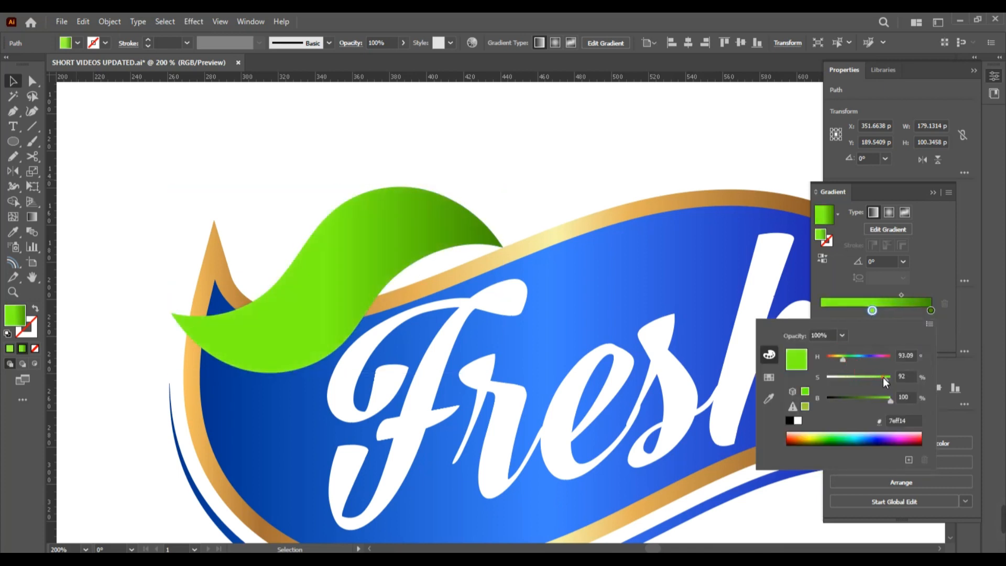
left_click(882, 398)
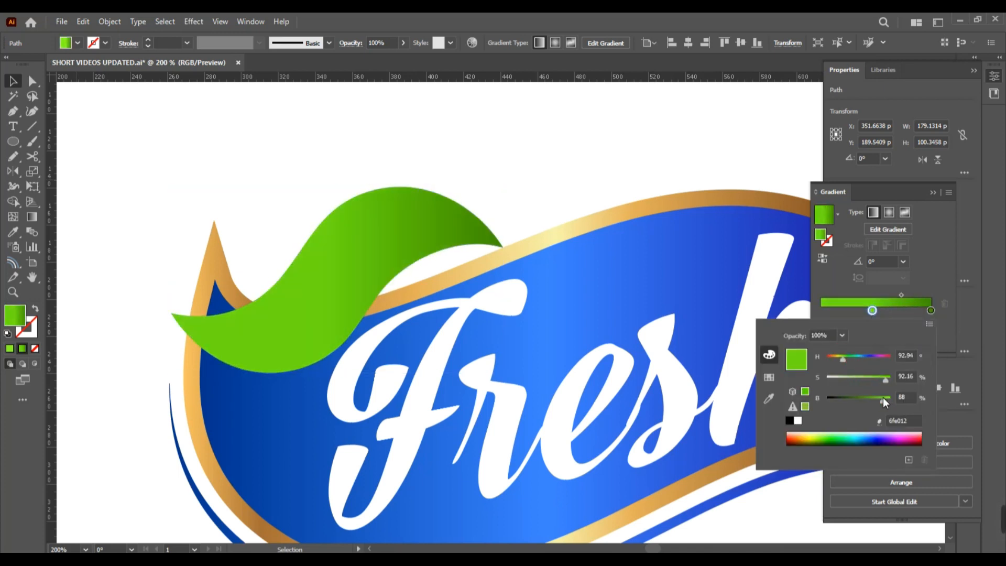
Shift the leaf gradient's bright stop to yellow-green and redraw the gradient diagonally across the leaf at about 18.7°
left_click(840, 357)
left_click(394, 235)
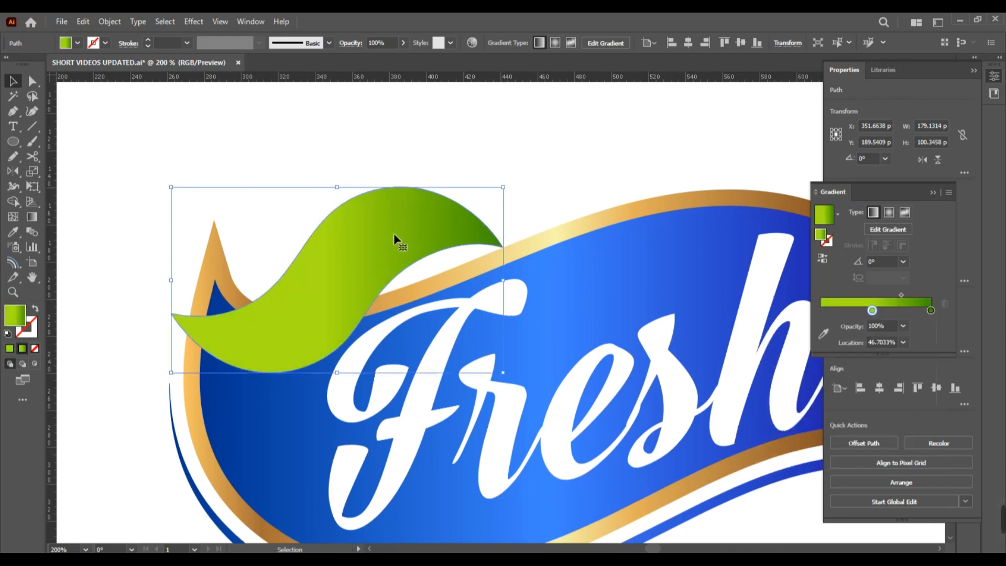
key("g")
mouse_move(200, 351)
left_mouse_down()
mouse_move(438, 259)
mouse_move(461, 262)
left_mouse_up()
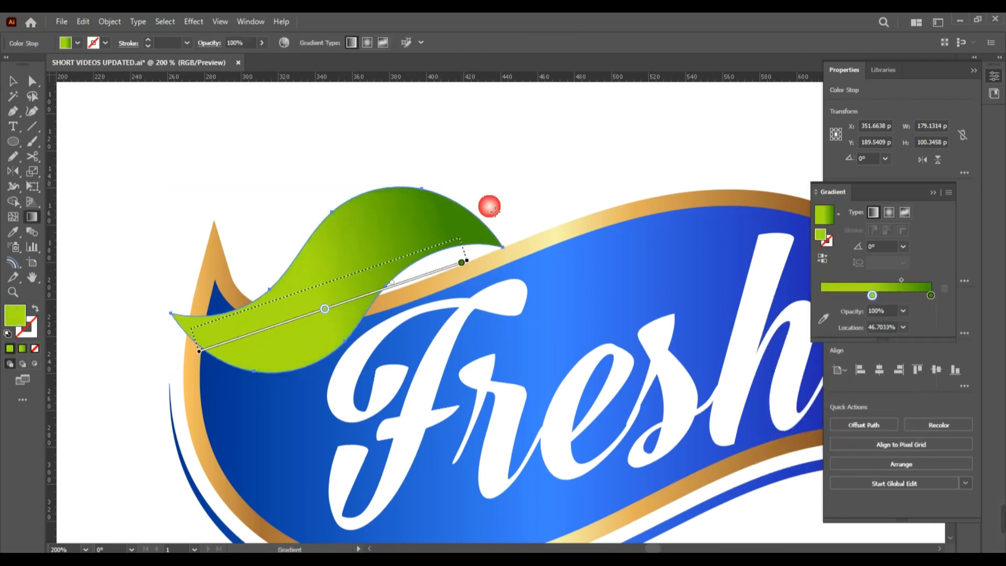
left_click(507, 189, "ctrl")
scroll(507, 189, "down", 2)
left_click_drag(545, 190, 488, 239)
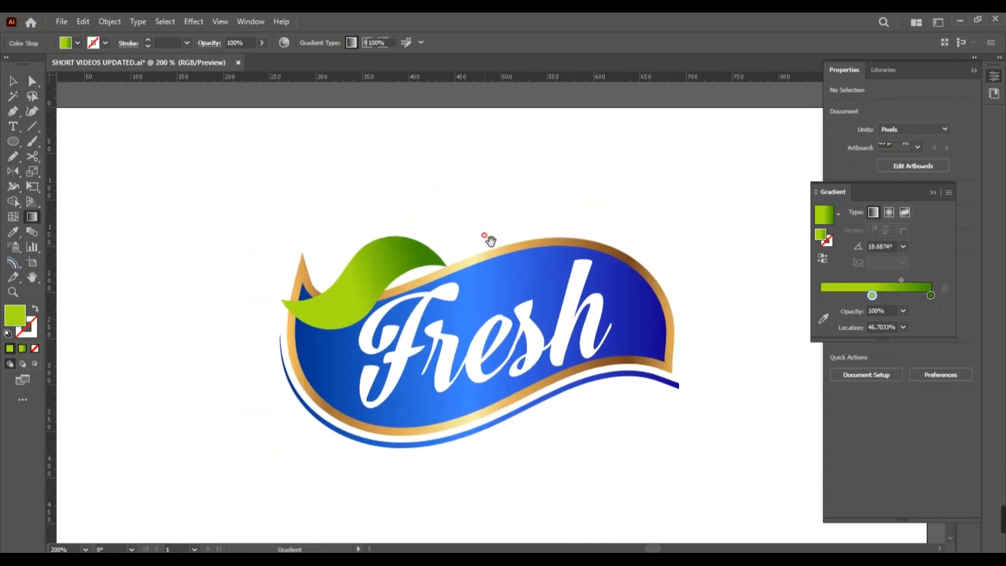
Reshape the leaf with Free Transform to about 193 by 95 px so its tip reaches down over the gold border
key("v")
scroll(385, 286, "up", 2)
left_click(401, 270)
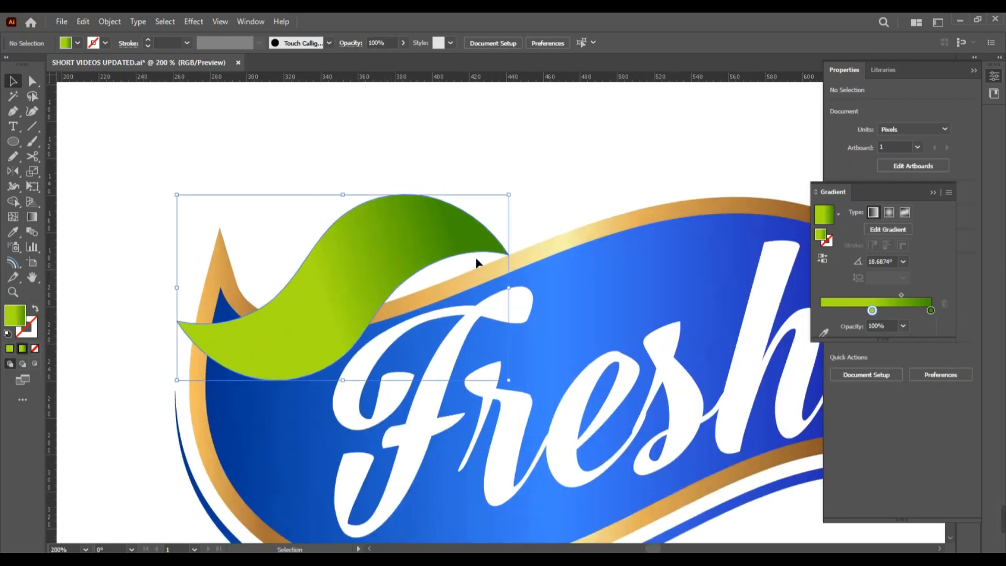
key("e")
left_click_drag(515, 297, 517, 322)
left_click_drag(170, 301, 153, 301)
key("v")
key("ctrl+minus")
key("ctrl+minus")
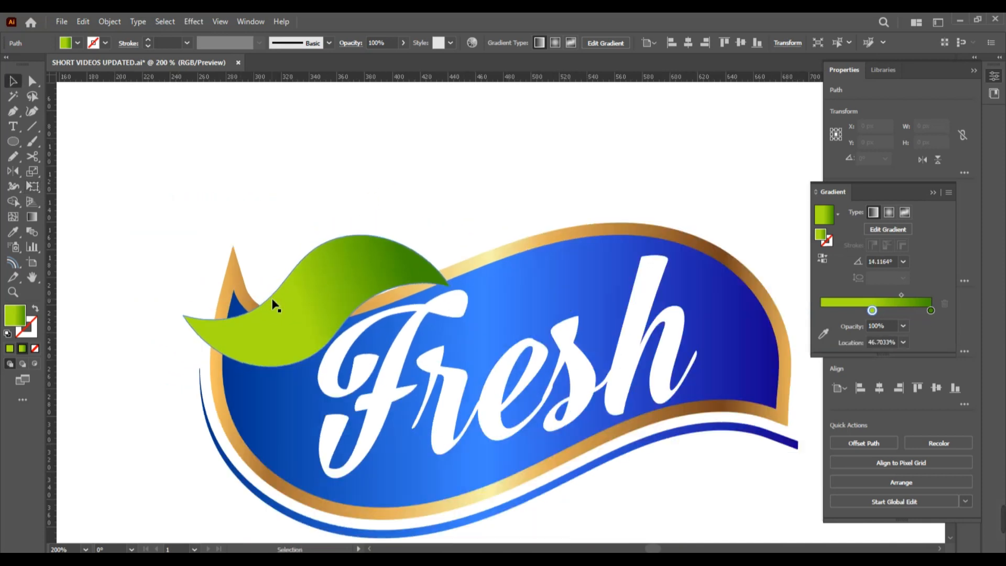
left_click(228, 462)
Duplicate the leaf together with the gold banner shape and place the copies below the logo
scroll(339, 256, "up", 2)
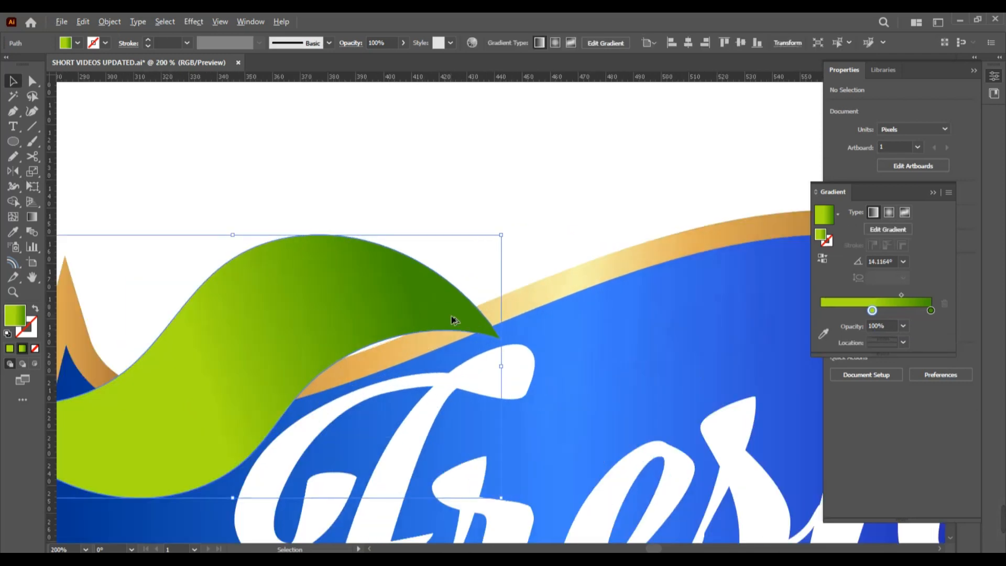
scroll(494, 272, "up", 1)
left_click(508, 320)
left_click(413, 312)
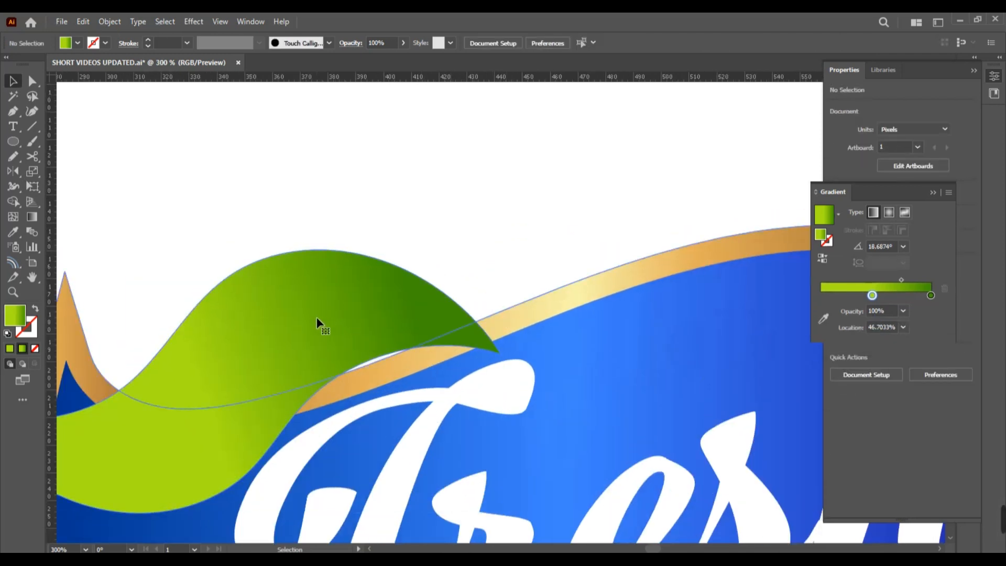
left_click(428, 212)
scroll(402, 268, "down", 4)
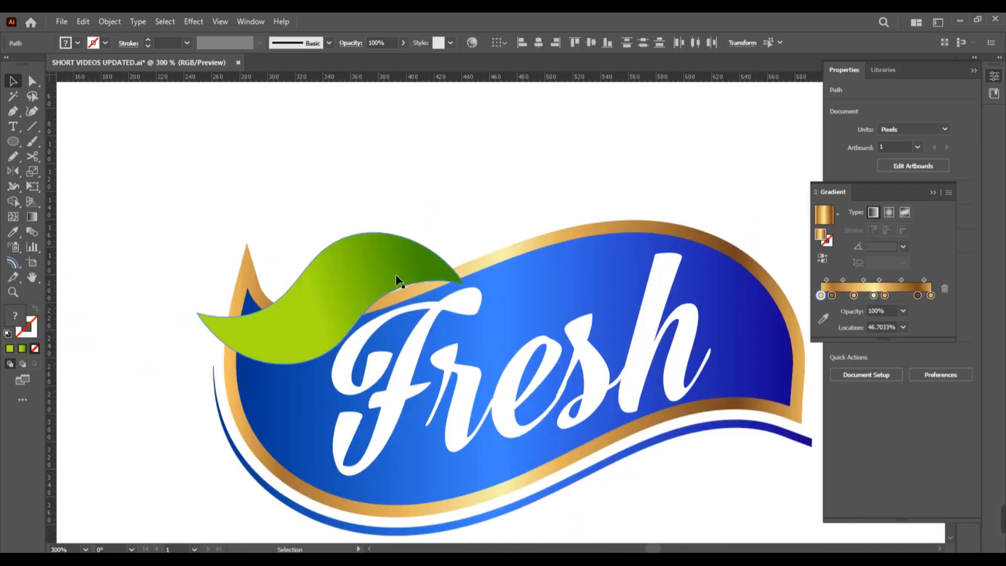
left_click(392, 271)
left_click(448, 265, "shift")
left_click_drag(450, 265, 344, 406)
Trim the copied leaf along the banner's upper edge with Shape Builder and delete the leftover gold and leaf-tip pieces
left_click(13, 202)
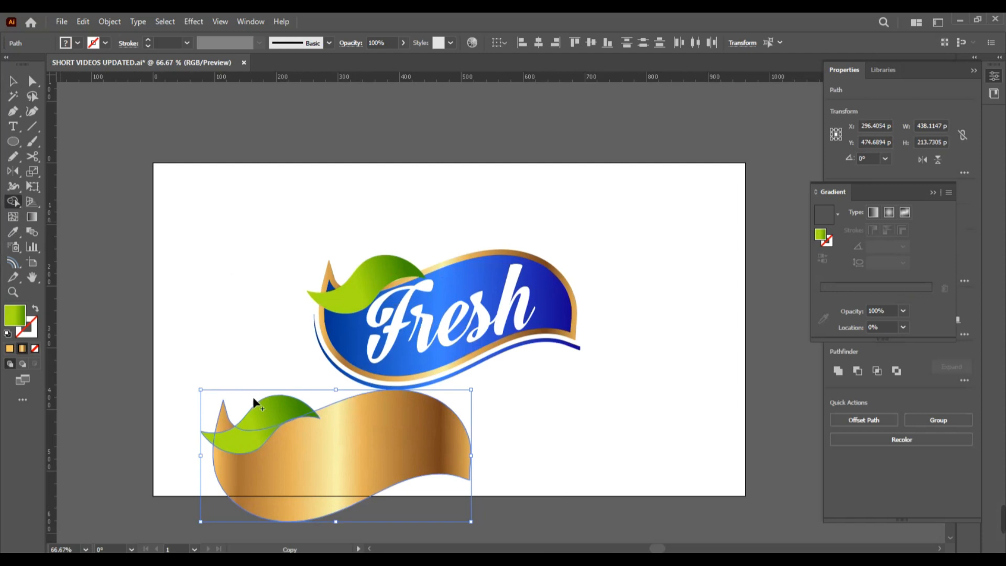
left_click(234, 435)
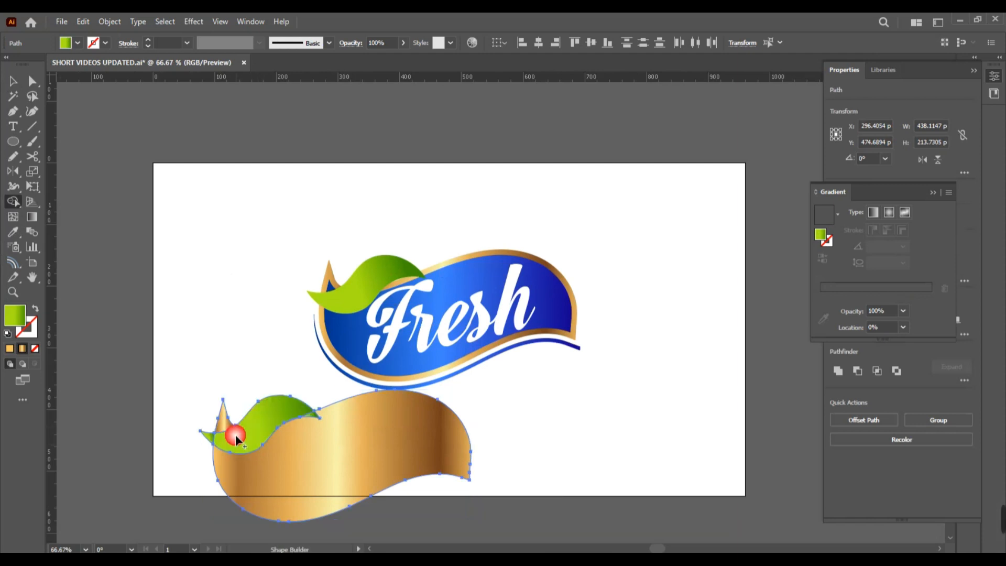
left_click(253, 489)
key("Delete")
left_click_drag(254, 434, 237, 341)
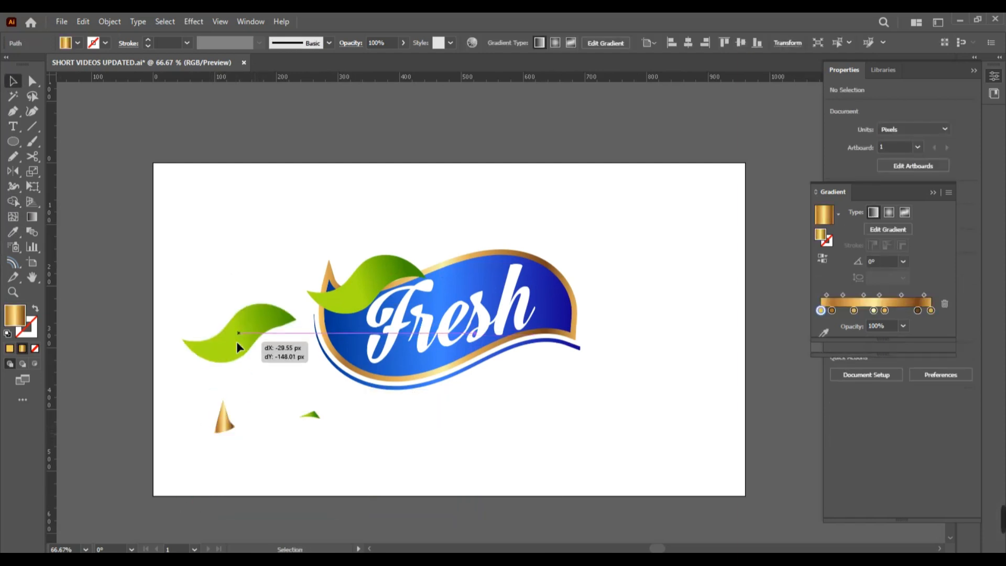
left_click_drag(244, 431, 327, 441)
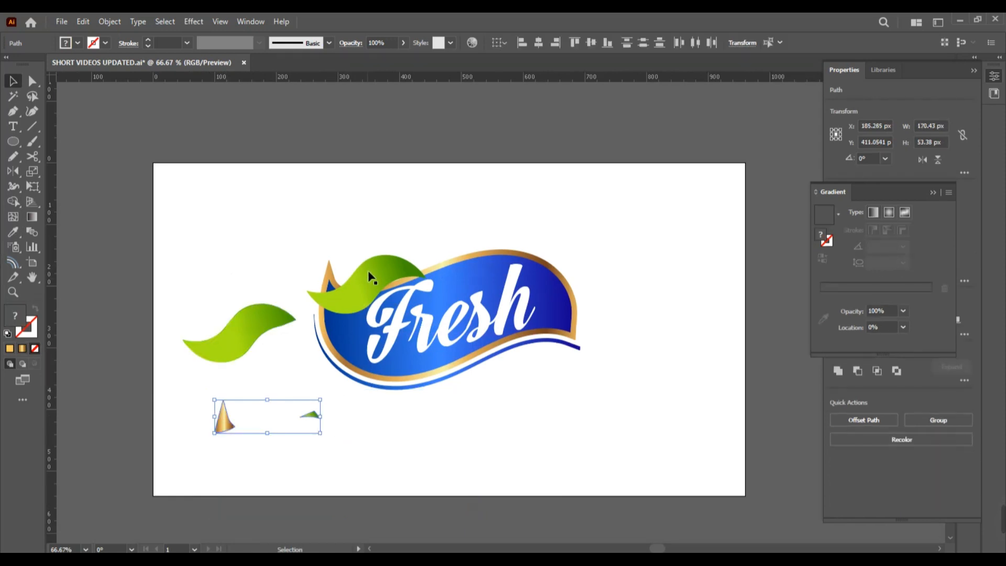
key("Delete")
Delete the original leaf and move the trimmed leaf into its place, with its tip on the gold border's upper edge
left_click(354, 274)
key("Delete")
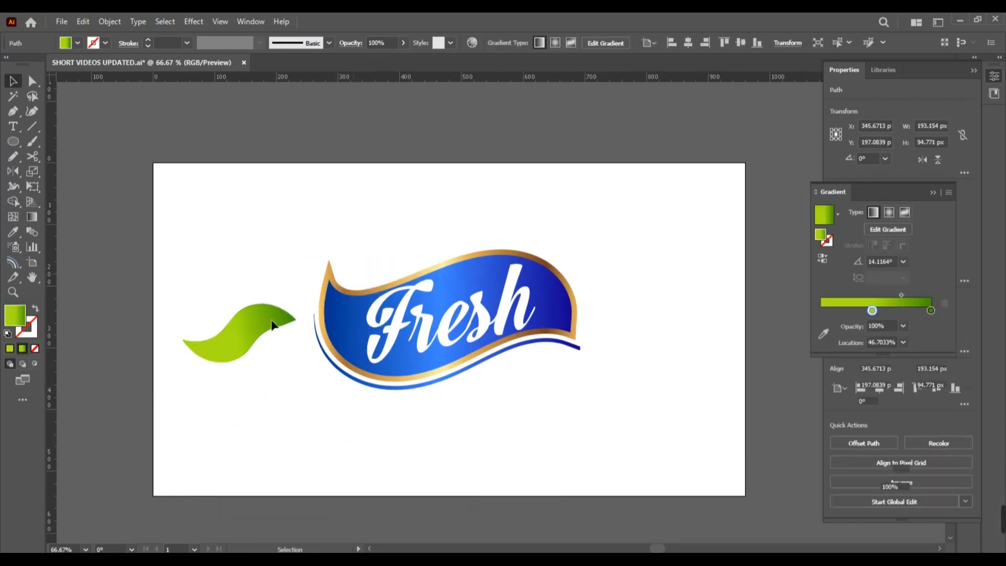
left_click_drag(262, 317, 445, 276)
scroll(384, 278, "up", 4)
scroll(427, 274, "up", 3)
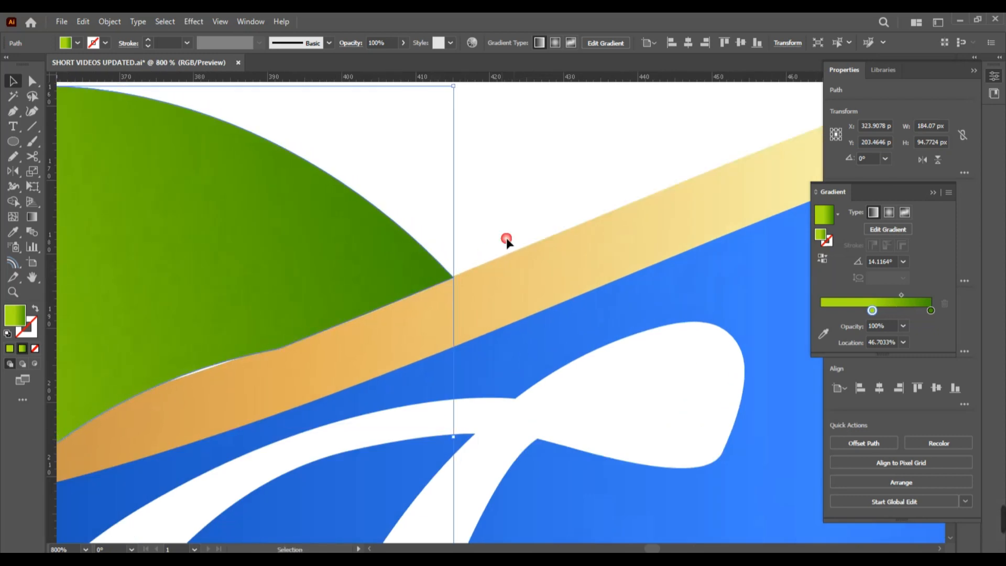
scroll(504, 237, "down", 2)
left_click(504, 237)
Duplicate the leaf in place and distort the copy downward with Free Transform to about 181 by 100 px
scroll(504, 237, "down", 1)
left_click_drag(447, 352, 592, 285)
left_click(256, 350)
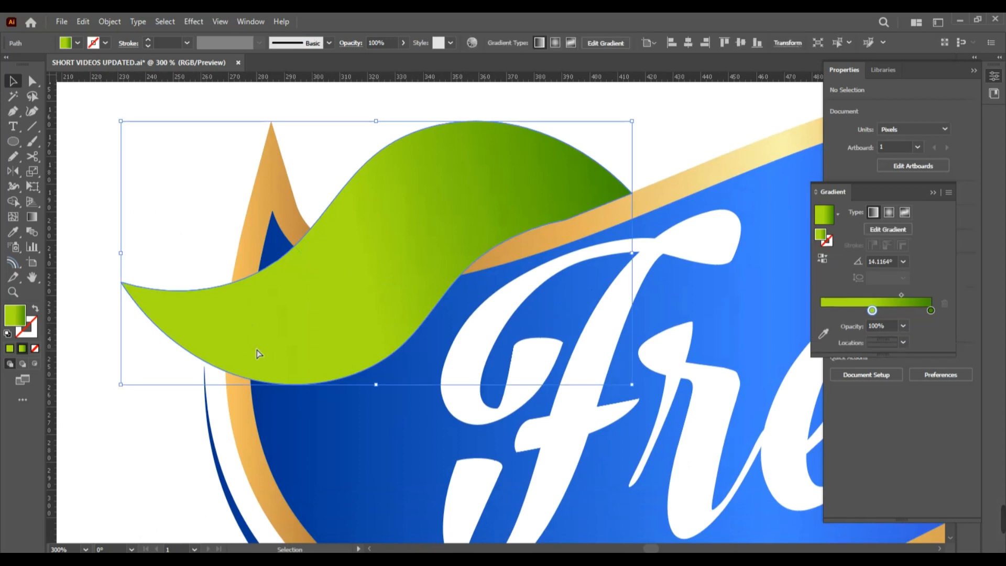
key("e")
left_click_drag(127, 263, 131, 296)
key("v")
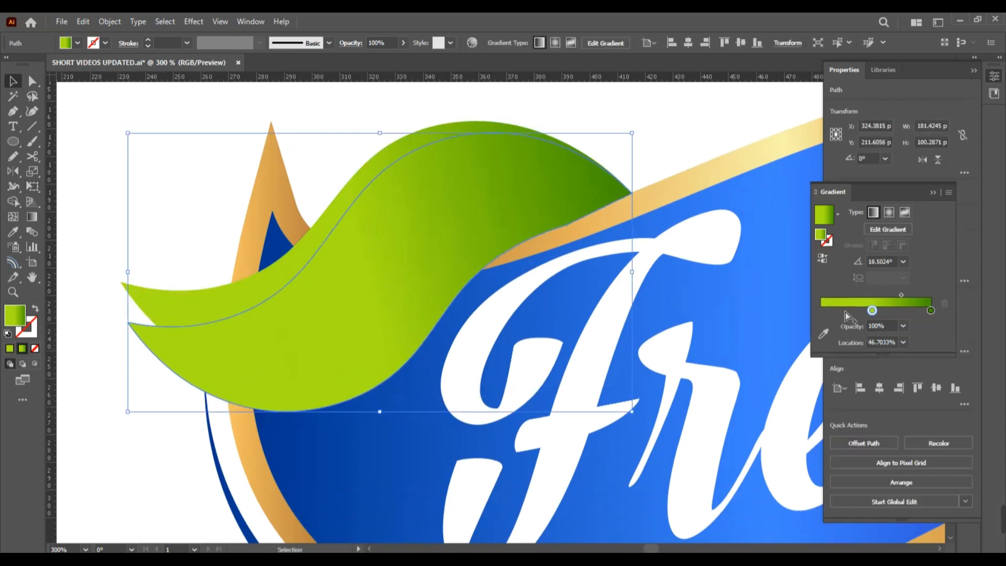
Change the copied leaf's yellow-green gradient stop to white and move it near the start of the gradient
double_click(872, 310)
left_click_drag(883, 378, 826, 379)
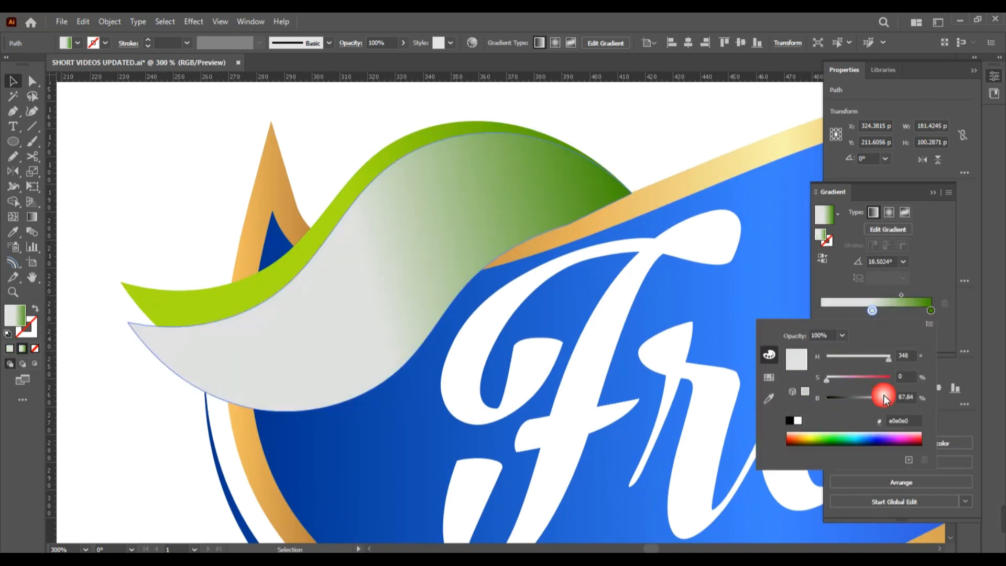
left_click_drag(884, 398, 895, 400)
left_click(872, 311)
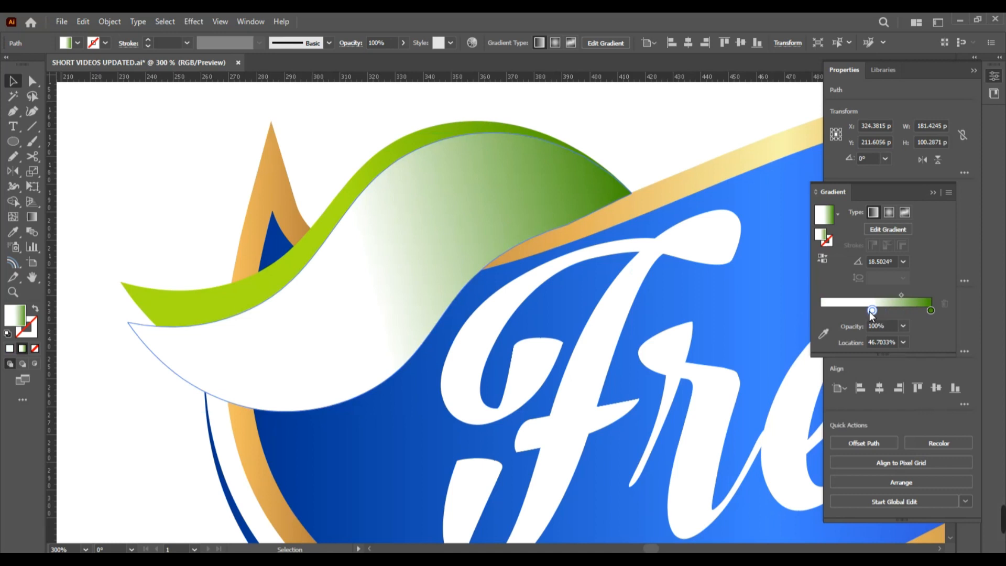
left_click(828, 313)
left_click(944, 304)
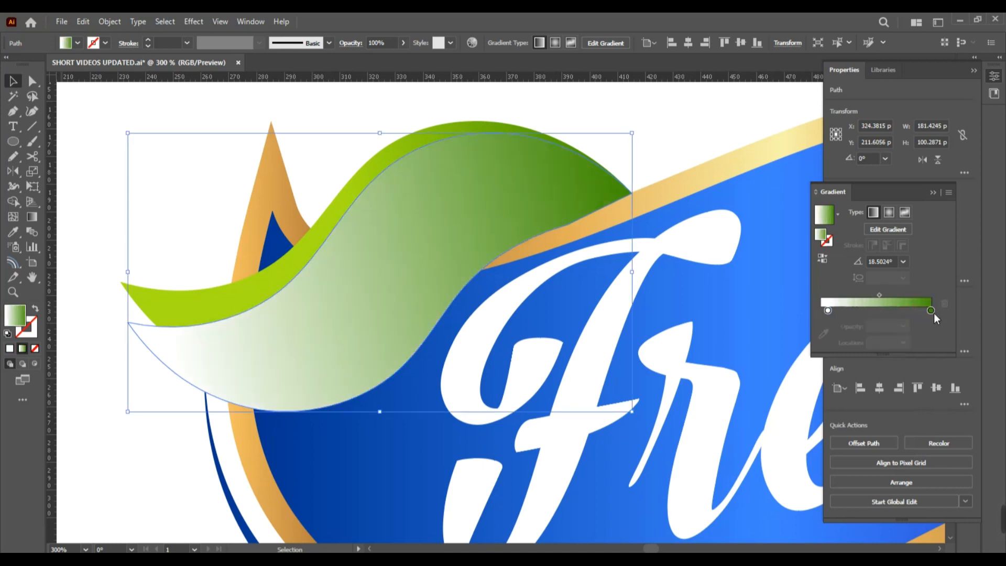
Change the dark green end stop of the copied leaf's gradient to black
double_click(931, 310)
left_click_drag(836, 397, 828, 398)
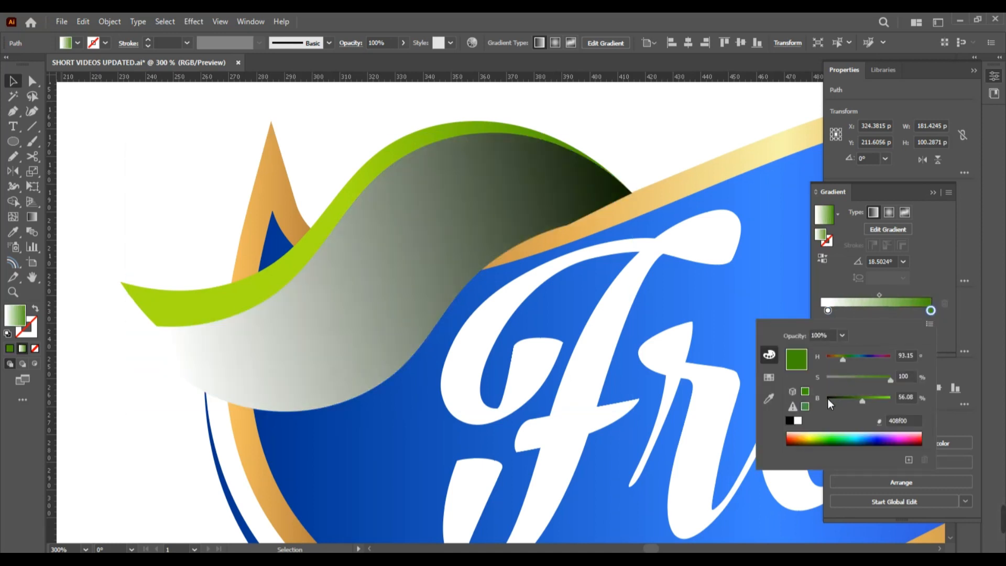
left_click(930, 193)
left_click(930, 192)
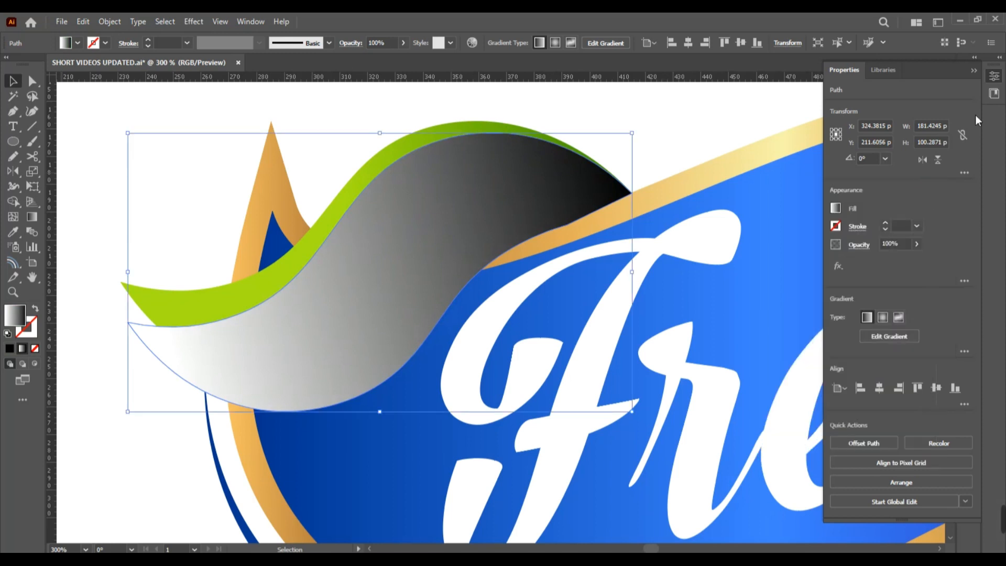
Set the black-and-white leaf copy's blend mode to Multiply
left_click(972, 71)
left_click(969, 267)
left_click(842, 282)
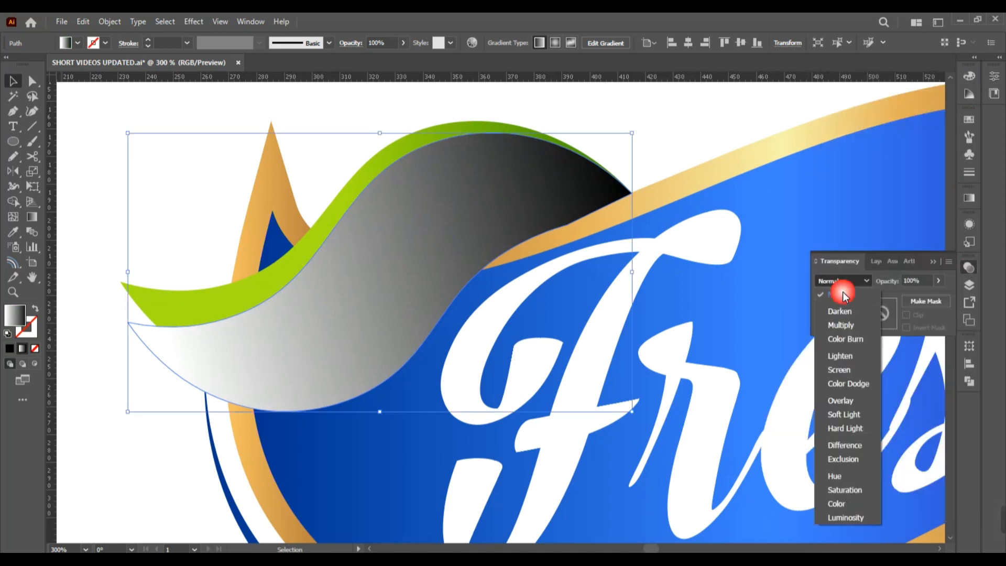
left_click(842, 325)
Redraw the shadow leaf's gradient diagonally so it fades out towards the leaf's lower end and darkens towards its tip
key("g")
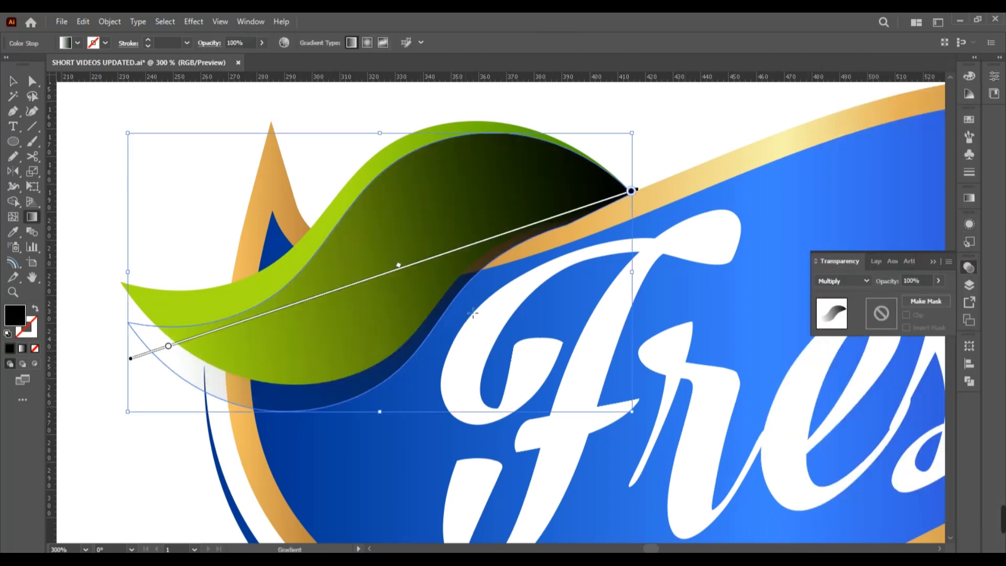
mouse_move(467, 312)
left_mouse_down()
mouse_move(364, 388)
mouse_move(399, 385)
mouse_move(481, 336)
left_mouse_up()
left_click_drag(287, 327, 449, 240)
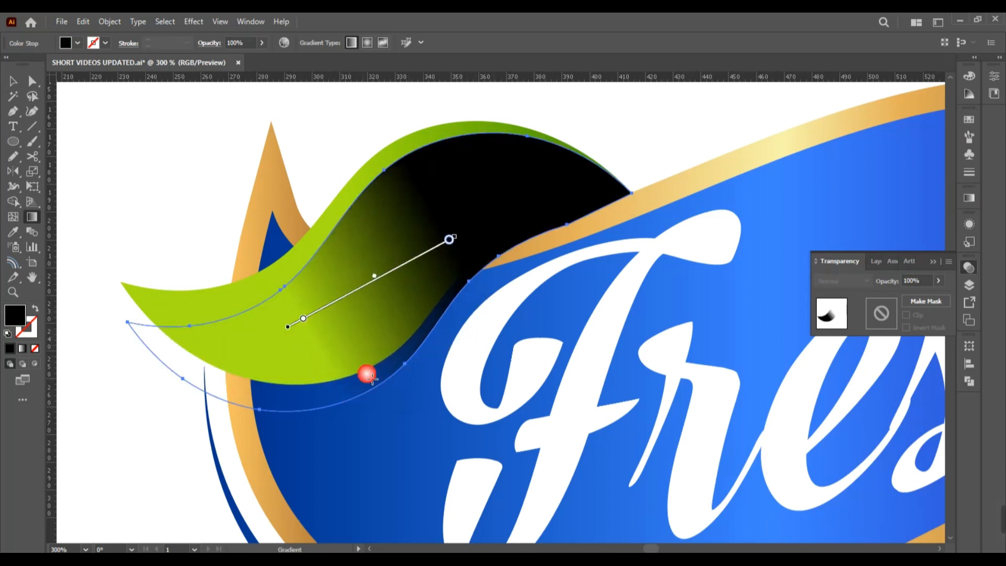
left_click_drag(272, 399, 539, 332)
left_click_drag(229, 308, 524, 234)
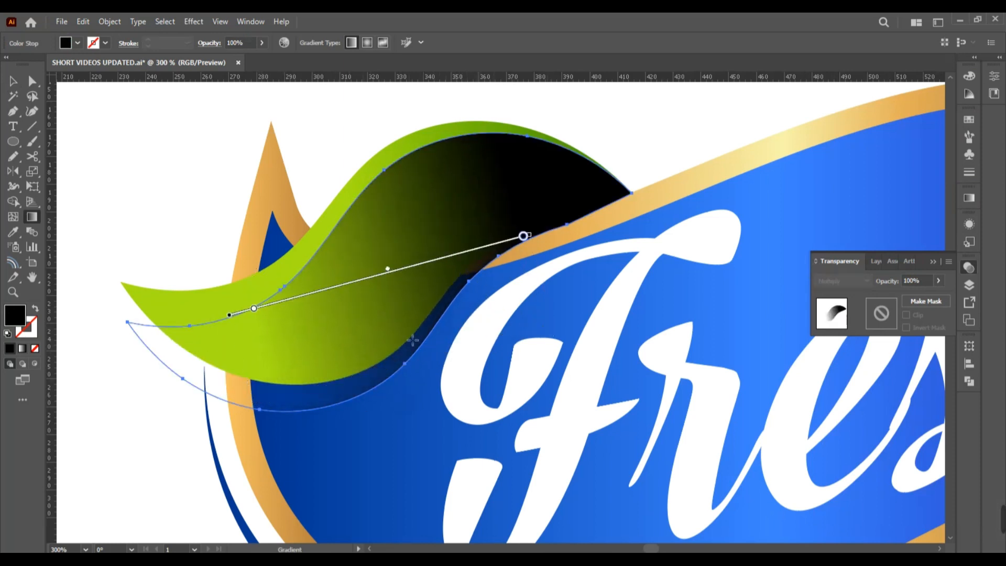
Bring the green leaf to the front so the shadow shape lies behind it
key("v")
left_click(211, 300)
key("ctrl+shift+]")
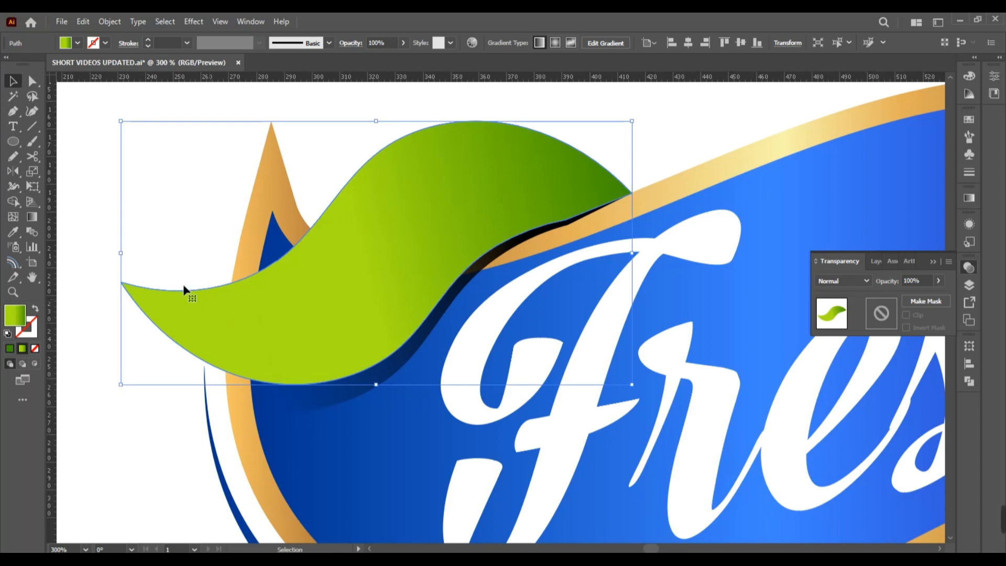
left_click(168, 252)
scroll(189, 296, "down", 2)
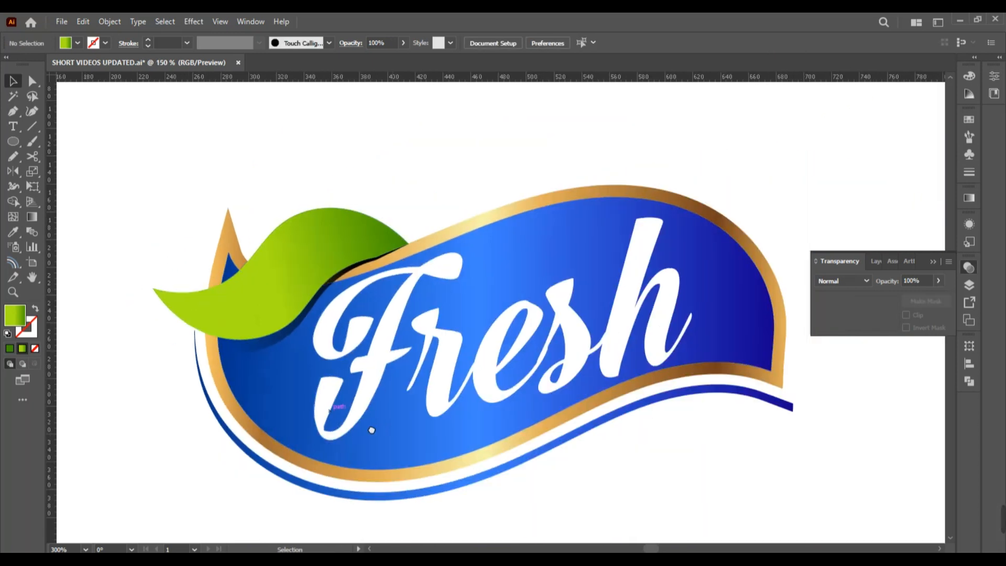
Draw an upright leaf outline above the green leaf's tip with the Pencil tool, with a tapering curved vein inside it
scroll(524, 461, "right", 1)
left_click_drag(585, 483, 631, 516)
scroll(411, 208, "up", 2)
key("n")
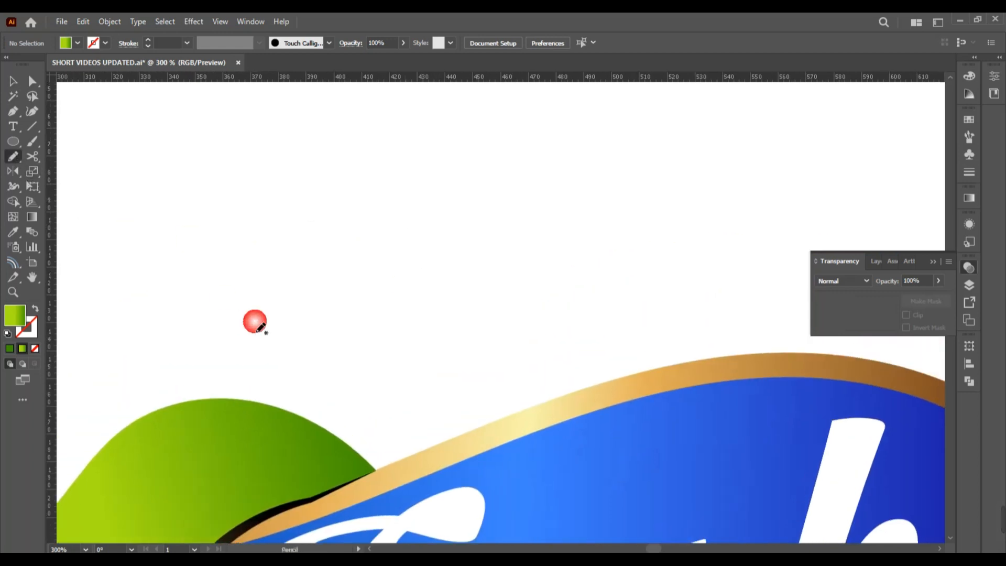
mouse_move(294, 398)
left_mouse_down()
mouse_move(395, 325)
mouse_move(426, 330)
mouse_move(430, 346)
left_mouse_up()
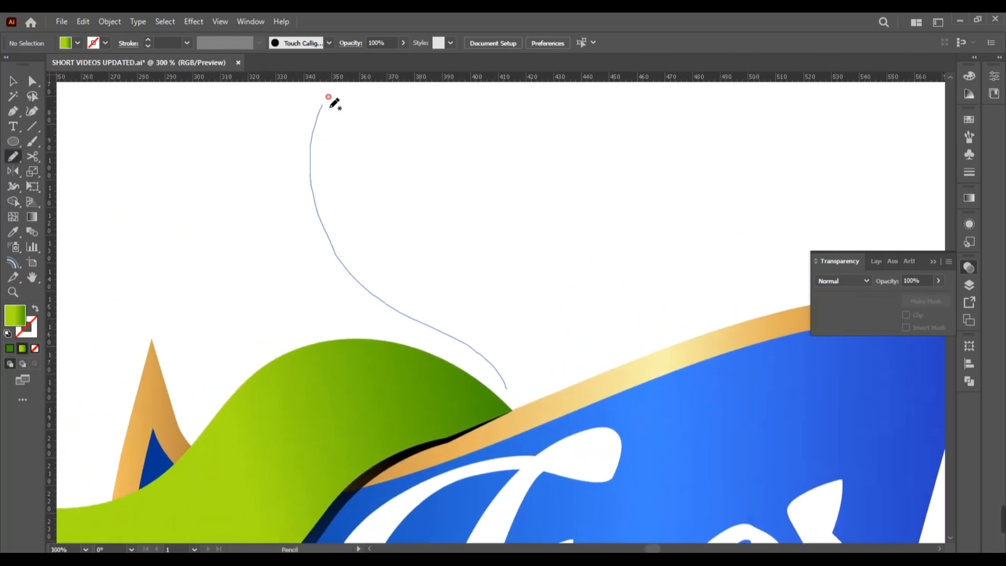
left_click_drag(330, 105, 326, 96)
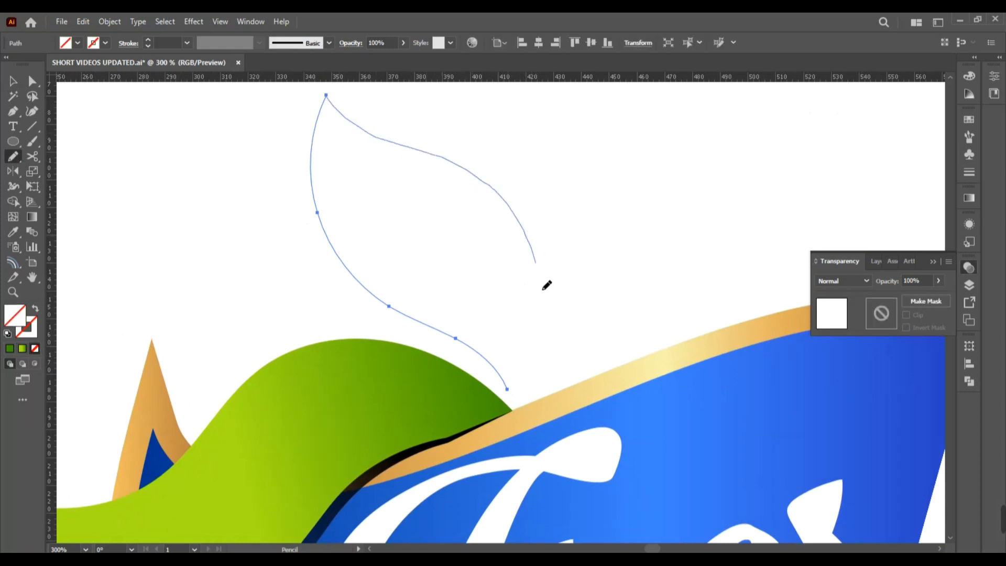
left_click_drag(511, 398, 507, 392)
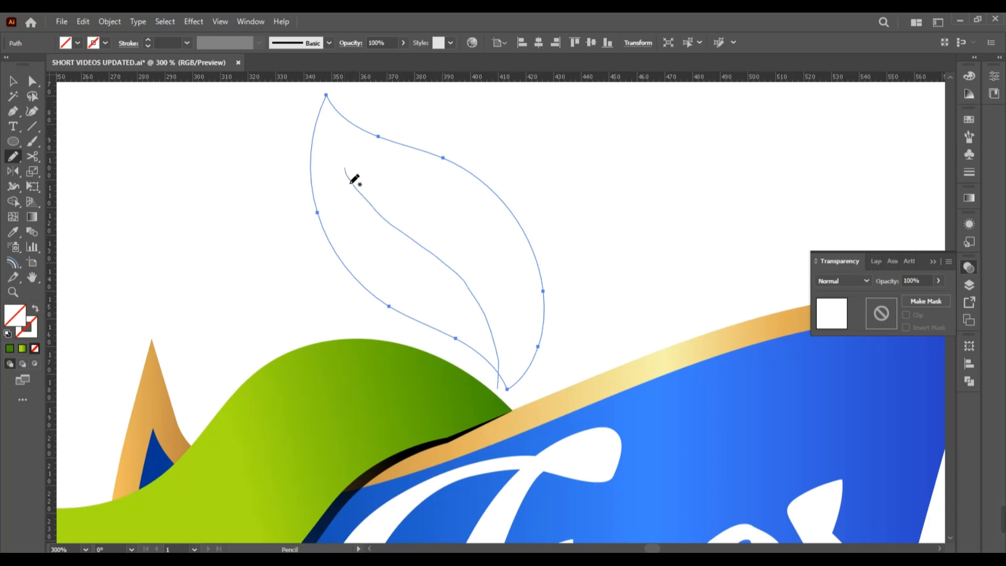
left_click_drag(533, 360, 531, 389)
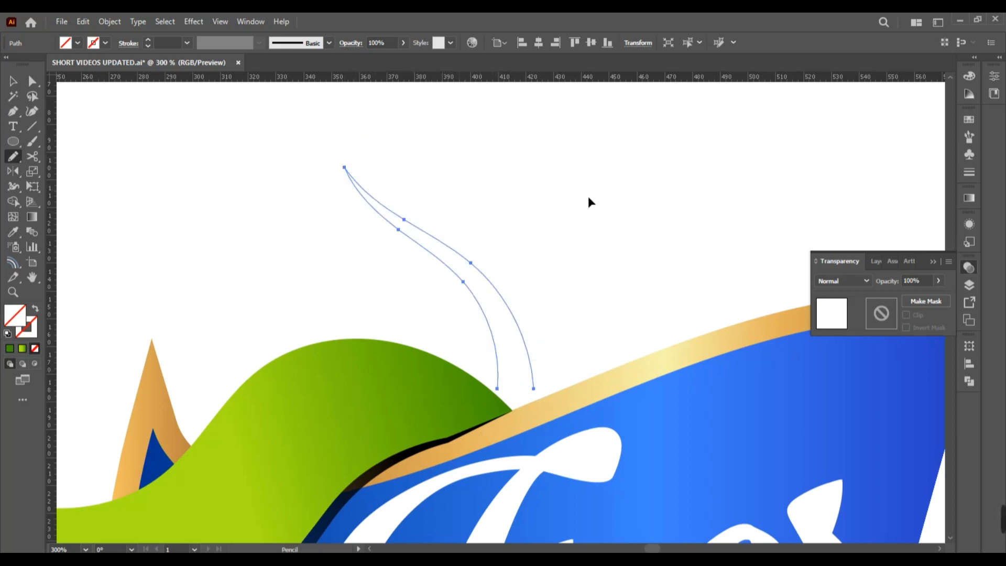
Merge the upright leaf's two halves around the vein with Shape Builder and delete the leftover vein pieces
key("v")
left_click_drag(589, 197, 309, 291)
key("shift+m")
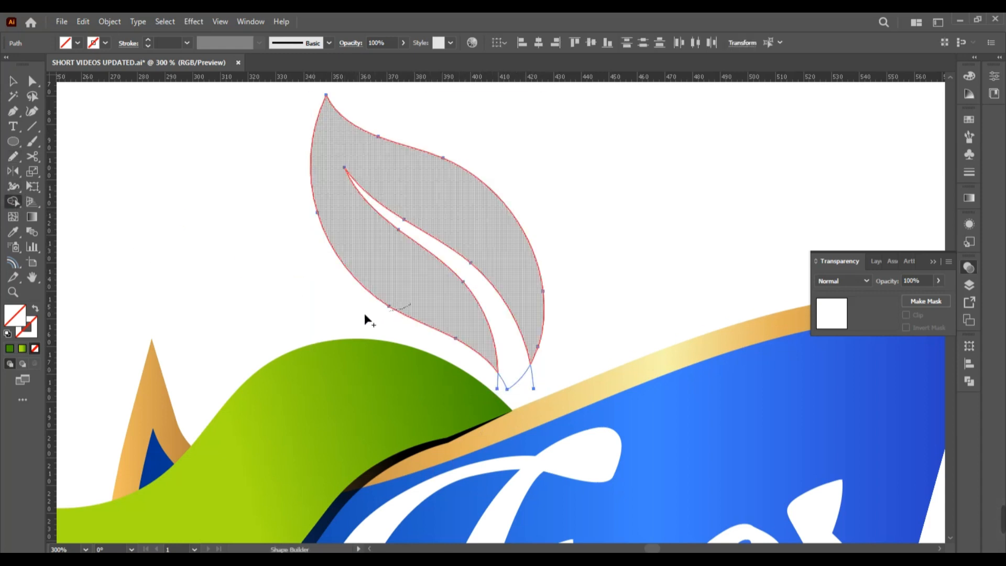
left_click_drag(364, 314, 410, 257)
key("v")
key("Delete")
Fill the upright leaf with the green gradient sampled from the lower leaf and show its gradient for editing
left_click(464, 254)
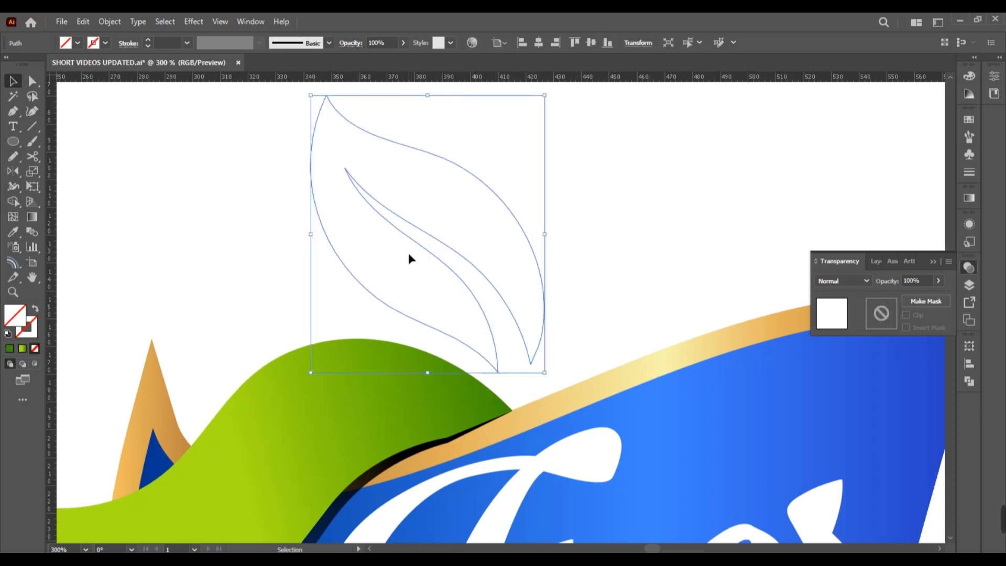
key("i")
left_click(382, 377)
key("g")
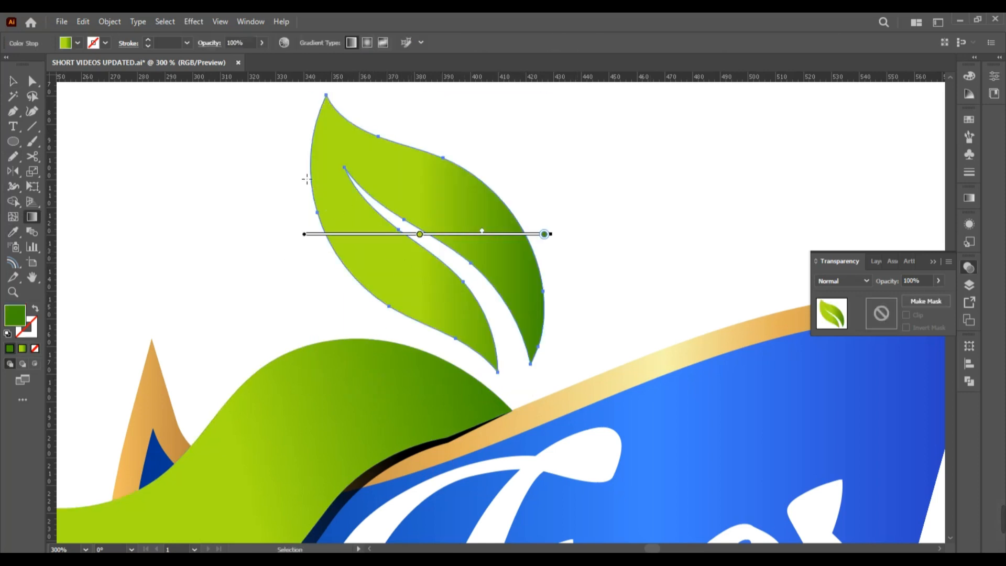
Run the upright leaf's gradient diagonally from its tip to its base, with the light green stop at 0% location
left_click_drag(288, 157, 504, 344)
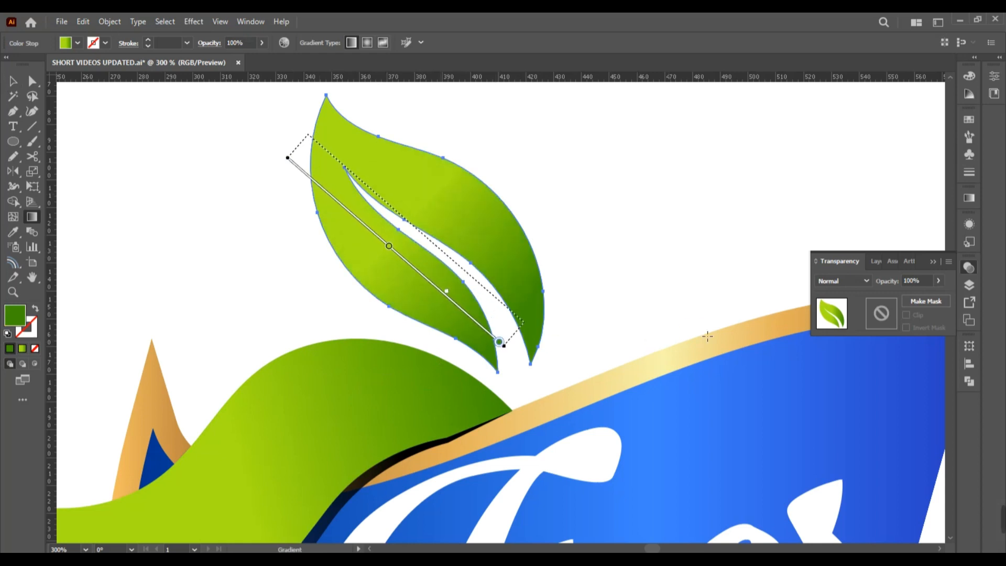
left_click(969, 198)
left_click_drag(851, 297, 817, 295)
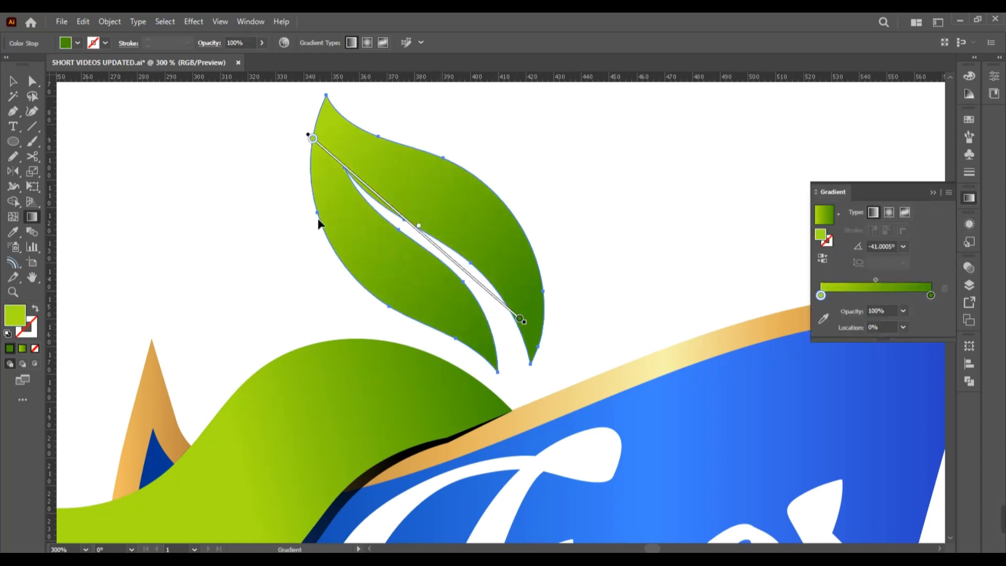
mouse_move(291, 181)
left_mouse_down()
mouse_move(393, 285)
mouse_move(489, 352)
left_mouse_up()
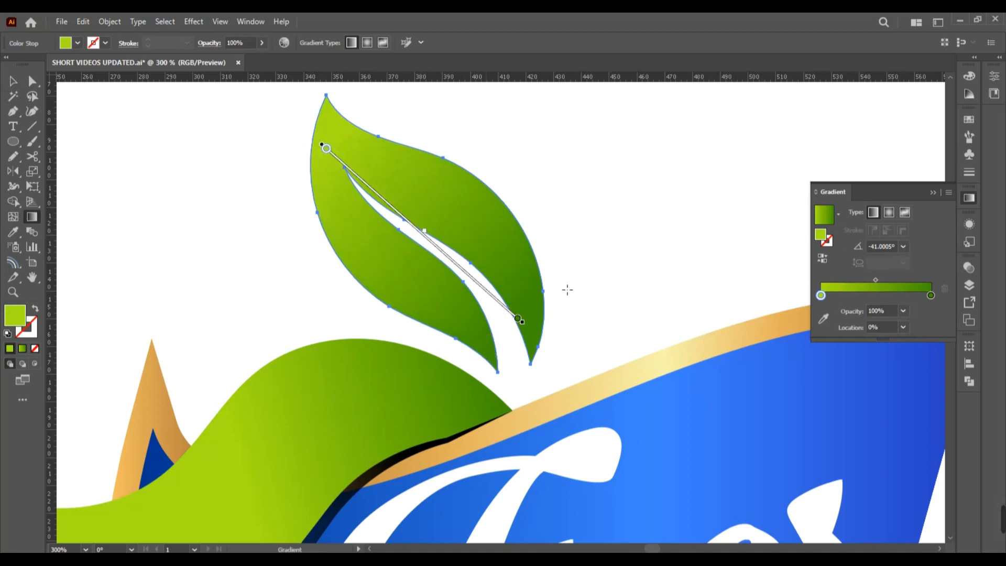
left_click(564, 290, "ctrl")
scroll(565, 294, "down", 4)
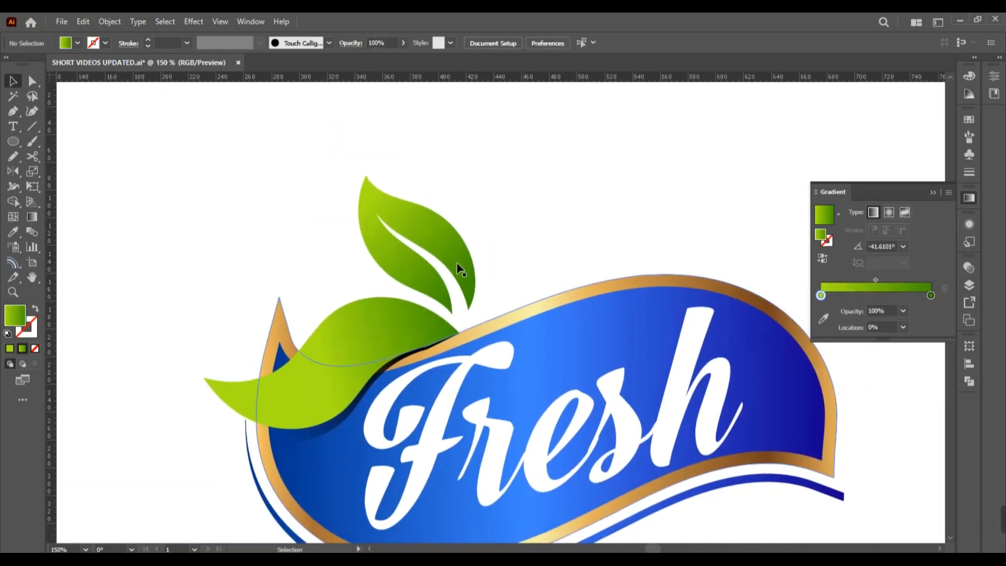
left_click_drag(461, 269, 464, 274)
scroll(523, 260, "down", 3)
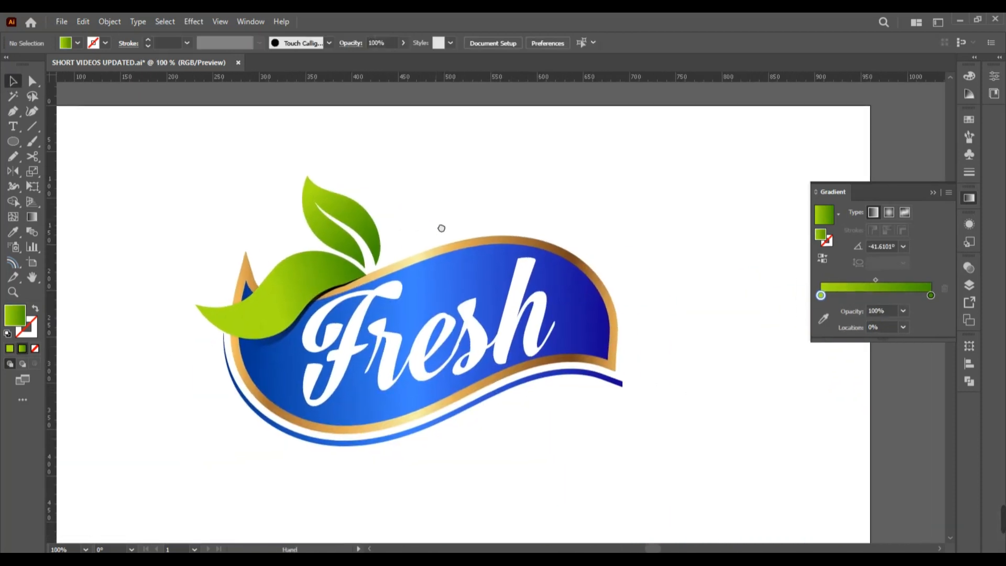
left_click_drag(547, 432, 528, 411)
Duplicate the Fresh lettering slightly offset, fill the copy with dark navy blue and send it behind the white lettering as a shadow
left_click(490, 356)
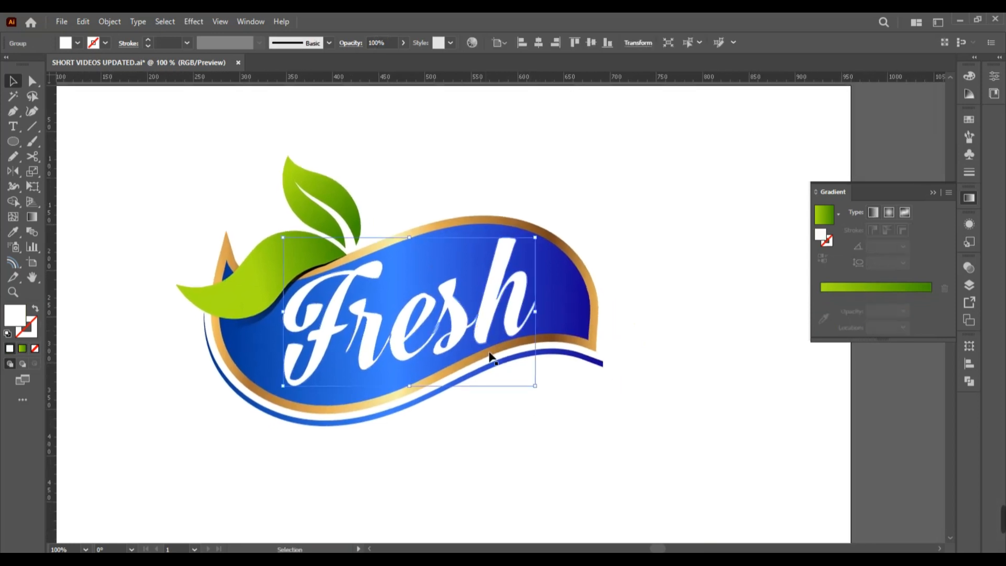
scroll(488, 354, "up", 4)
left_click_drag(466, 305, 474, 313)
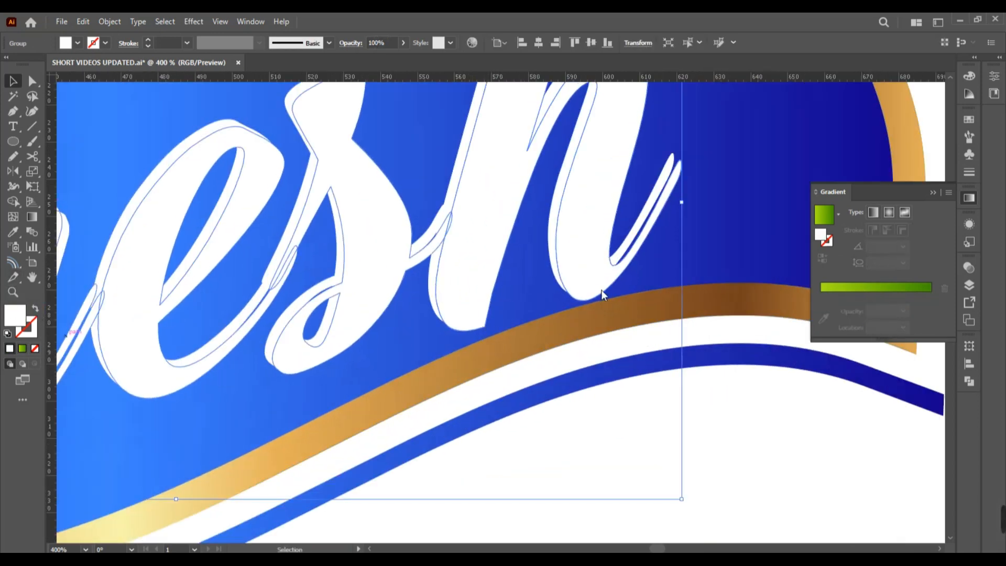
left_click(804, 254)
left_click(739, 296)
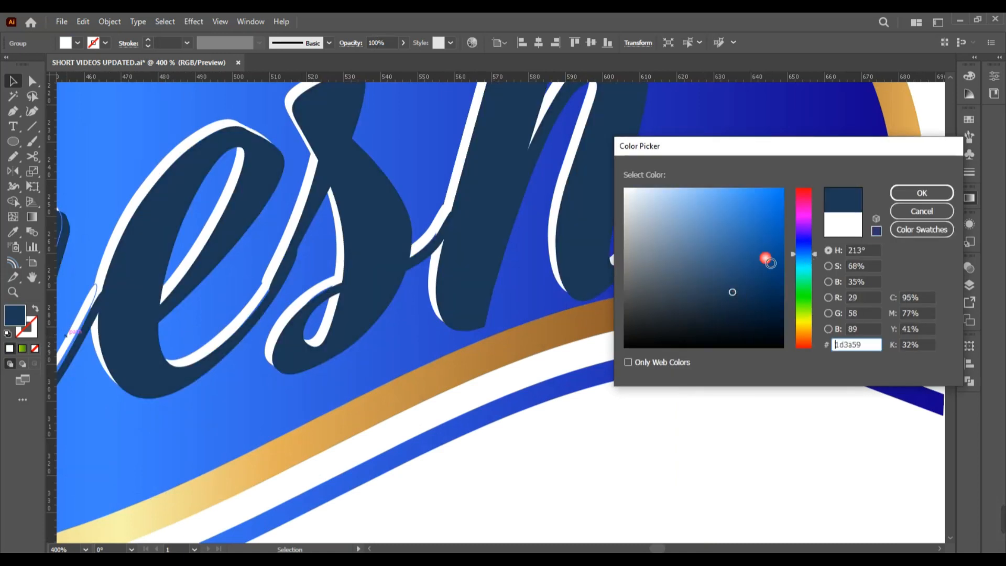
left_click(921, 193)
key("ctrl+[")
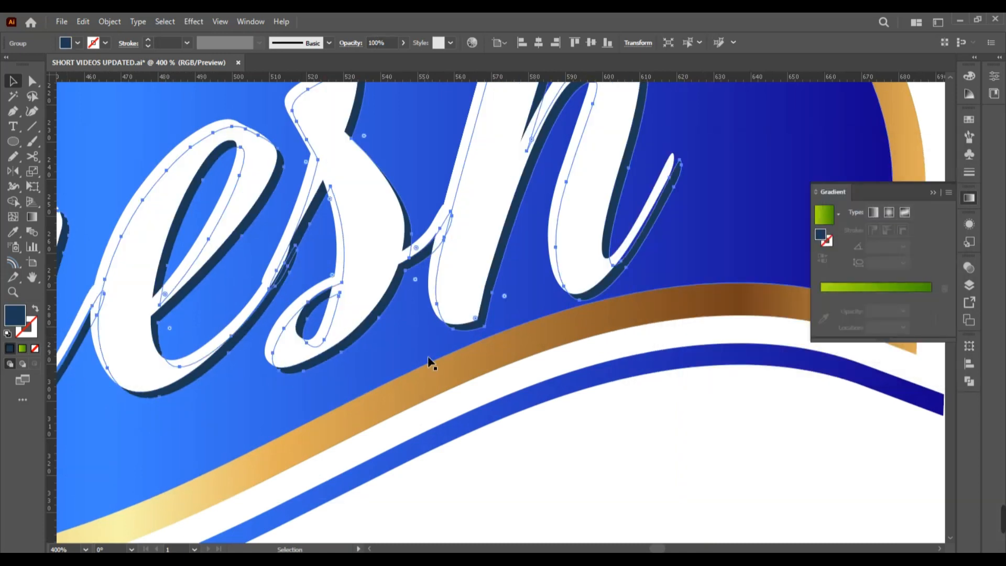
left_click(554, 447)
scroll(555, 452, "down", 3)
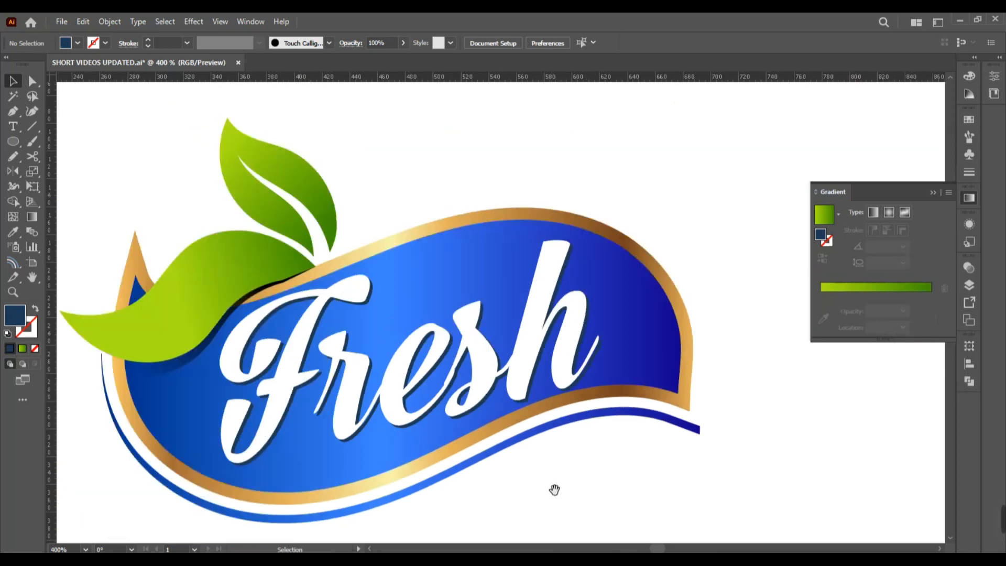
Apply an Inner Glow from the edge to the blue banner in Multiply mode, dark blue, 75% opacity and 13 px blur
scroll(555, 489, "down", 3)
left_click(382, 392)
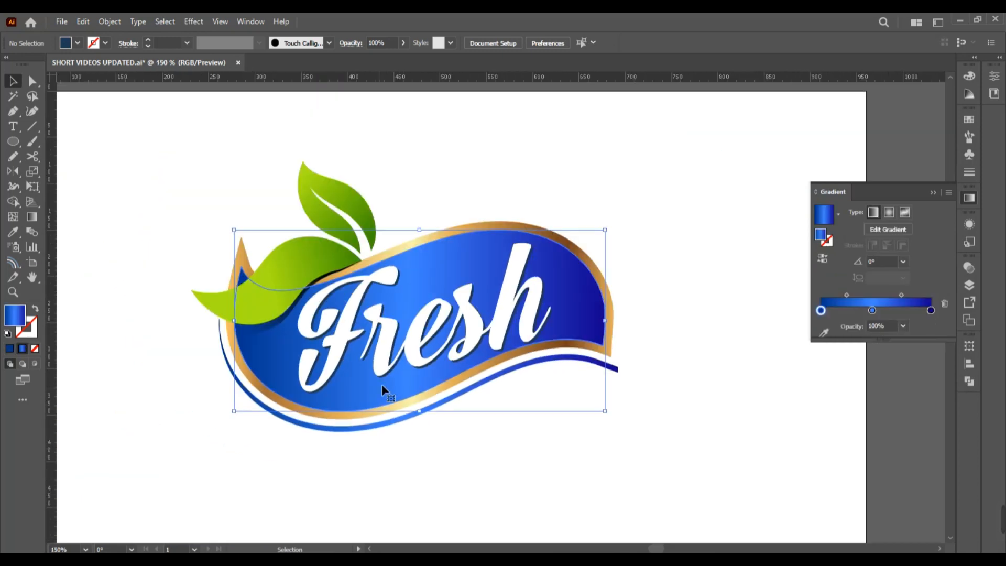
left_click(193, 21)
mouse_move(293, 162)
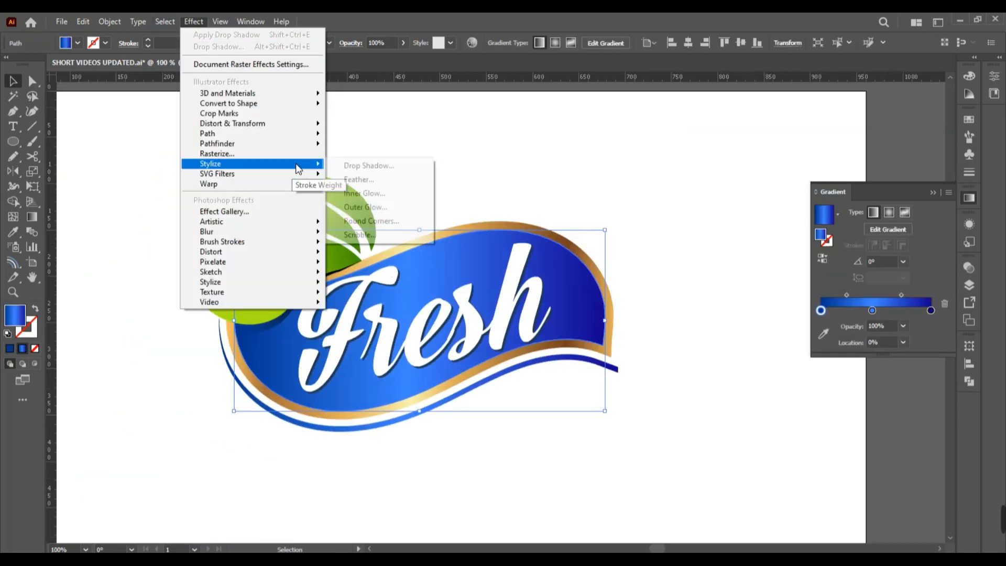
left_click(392, 195)
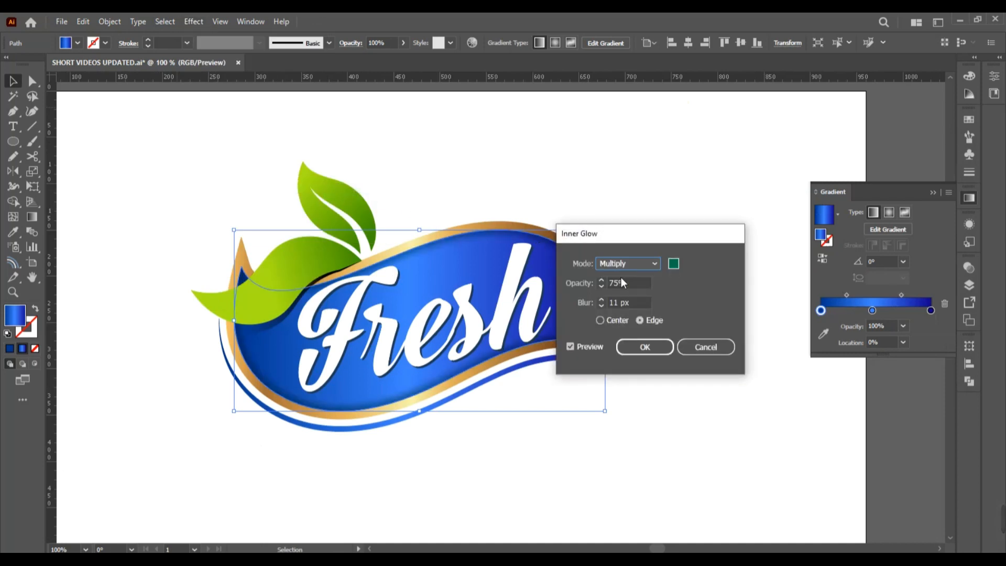
left_click(675, 264)
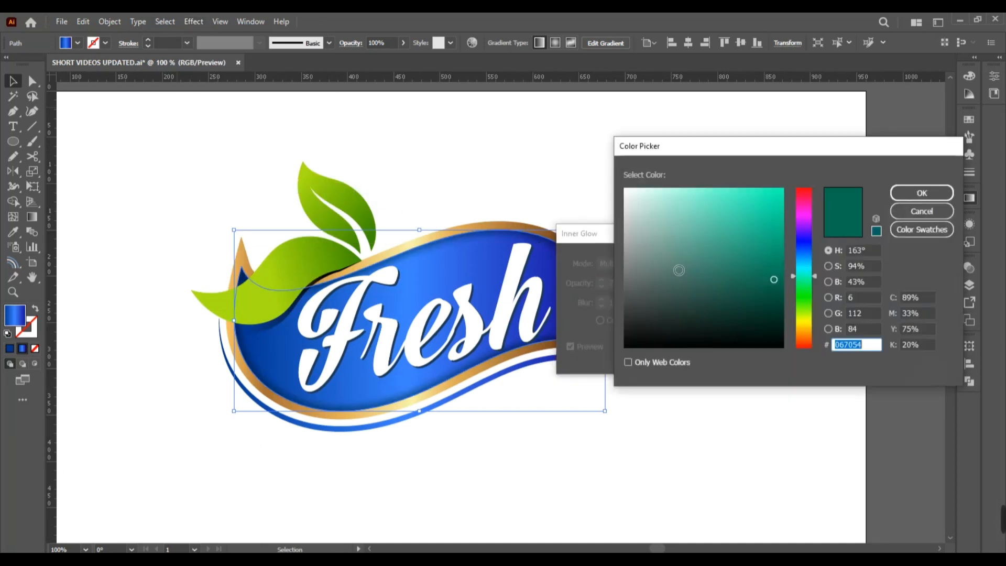
left_click(806, 263)
left_click(922, 193)
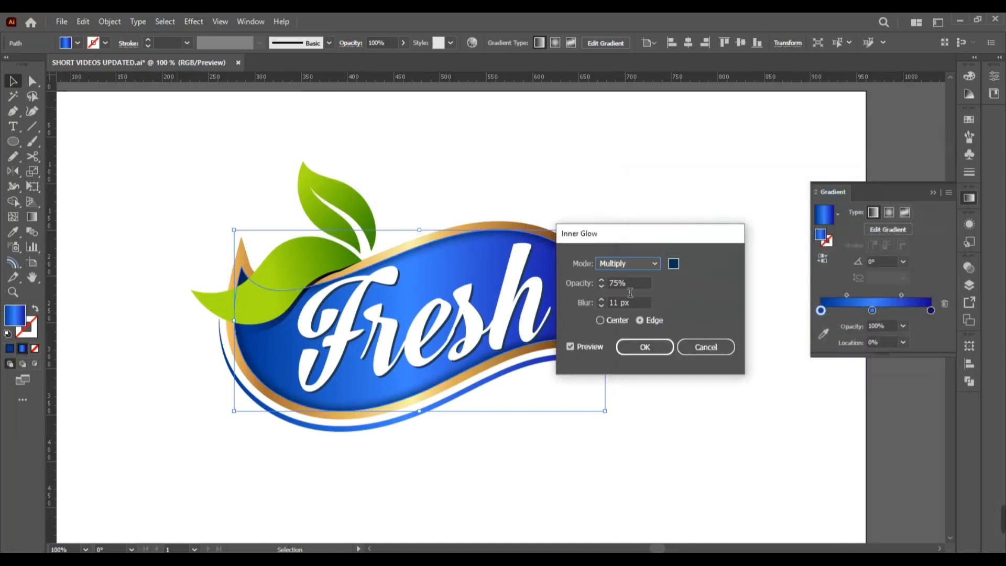
left_click(601, 300)
left_click(602, 300)
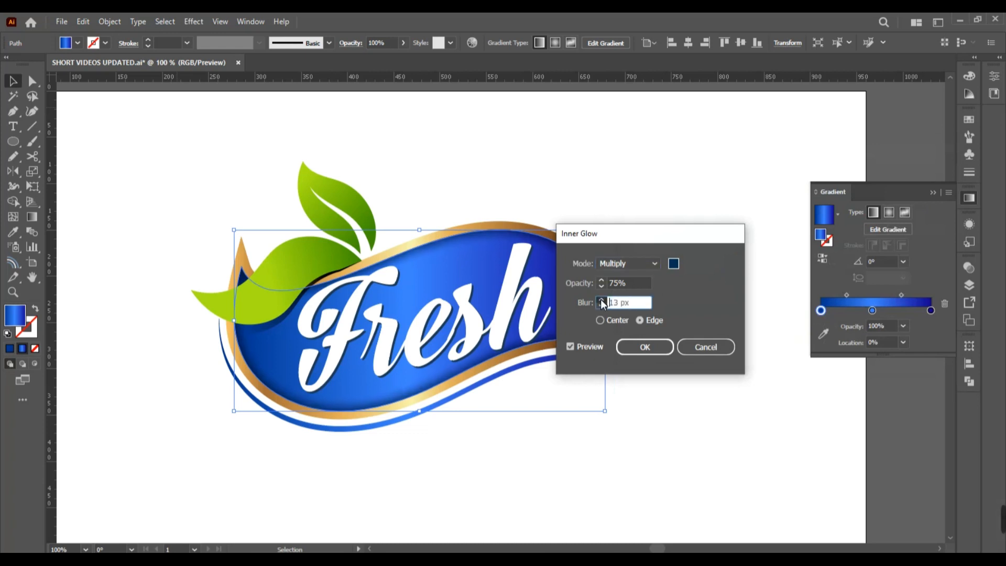
left_click(646, 347)
left_click(618, 445)
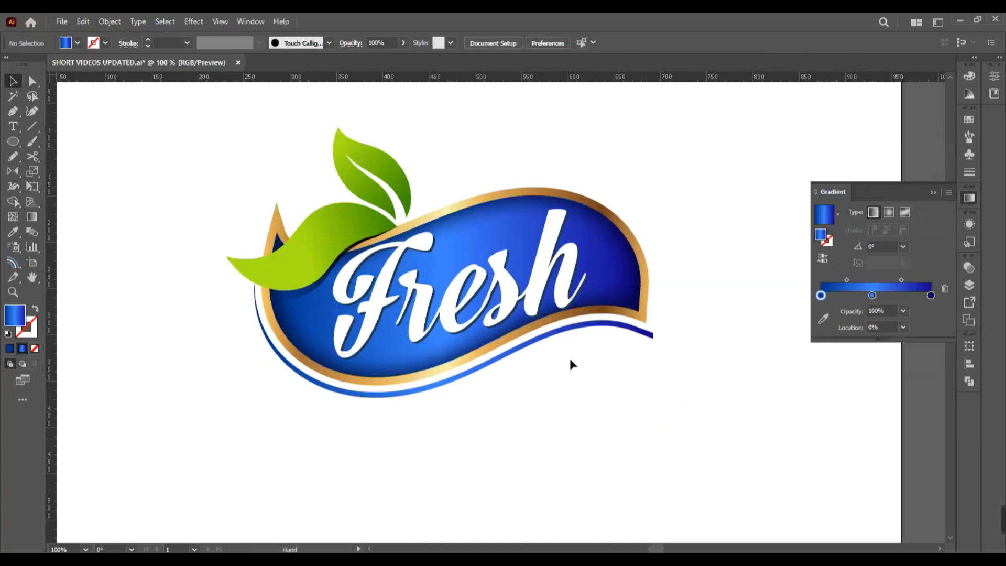
Place a copy of the blue banner shape below the artboard
key("ctrl+minus")
left_click_drag(495, 311, 471, 510, "alt")
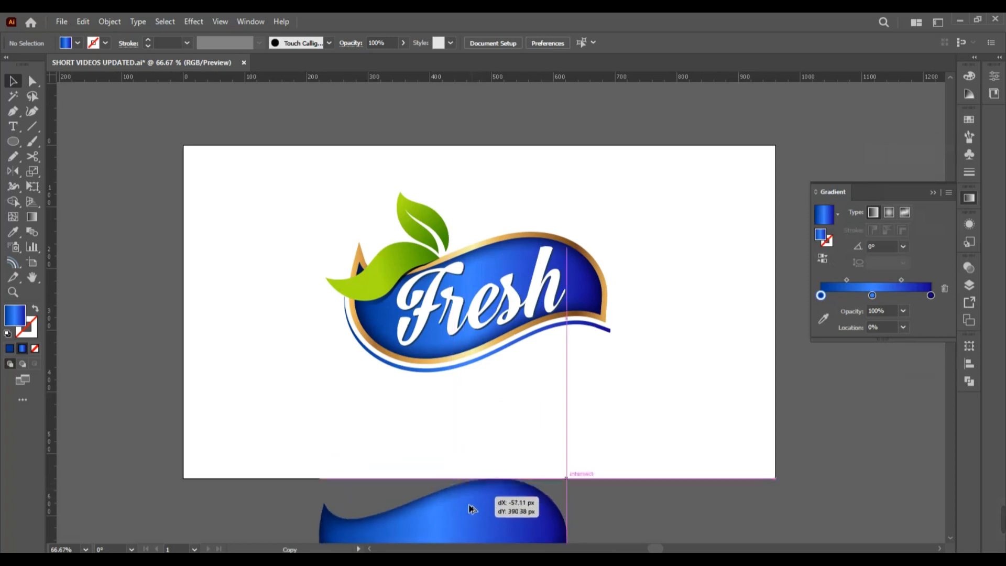
scroll(483, 463, "down", 3)
scroll(471, 376, "down", 1)
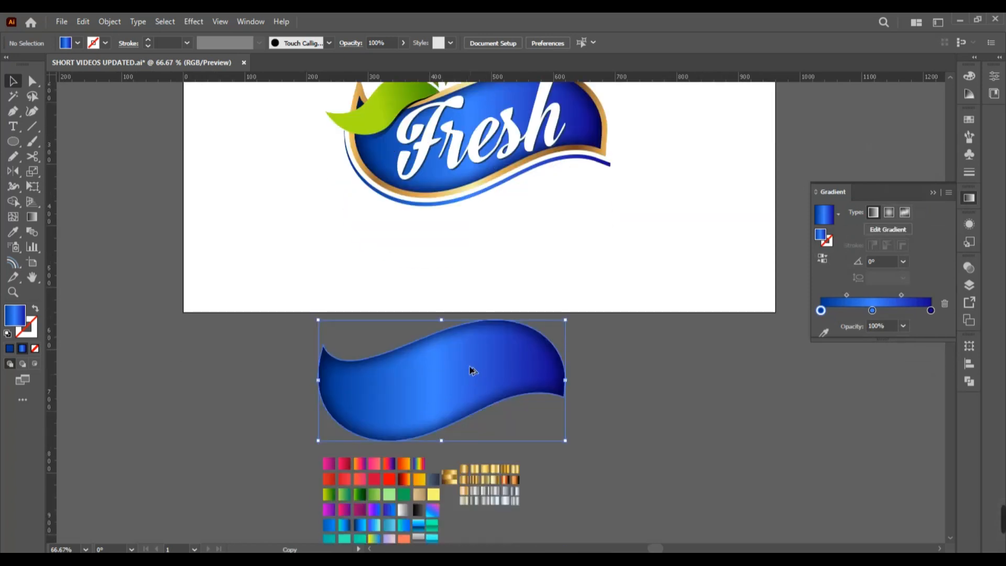
scroll(469, 369, "up", 1, "alt")
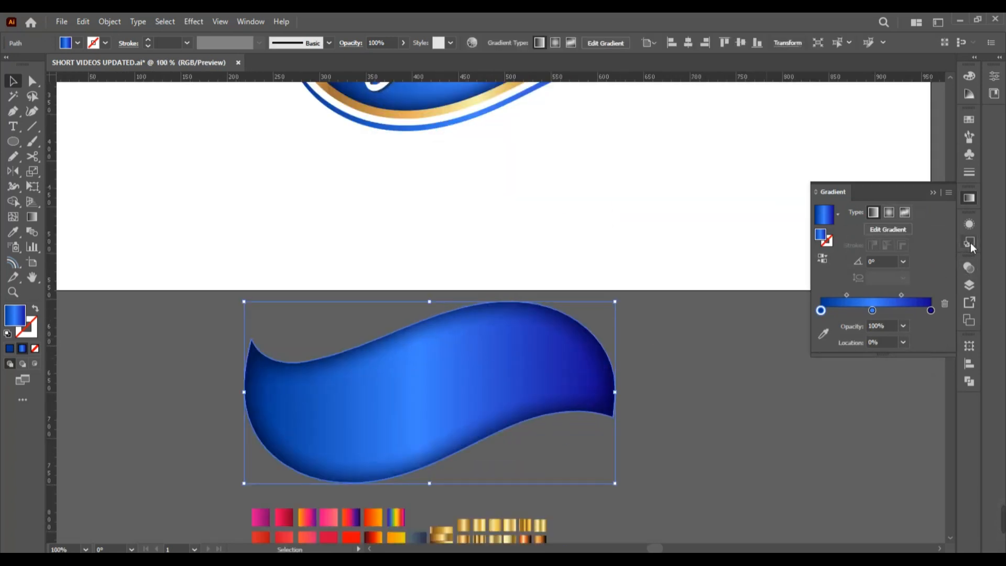
Remove the Inner Glow effect from the banner copy
left_click(969, 224)
scroll(886, 283, "down", 2)
left_click(888, 281)
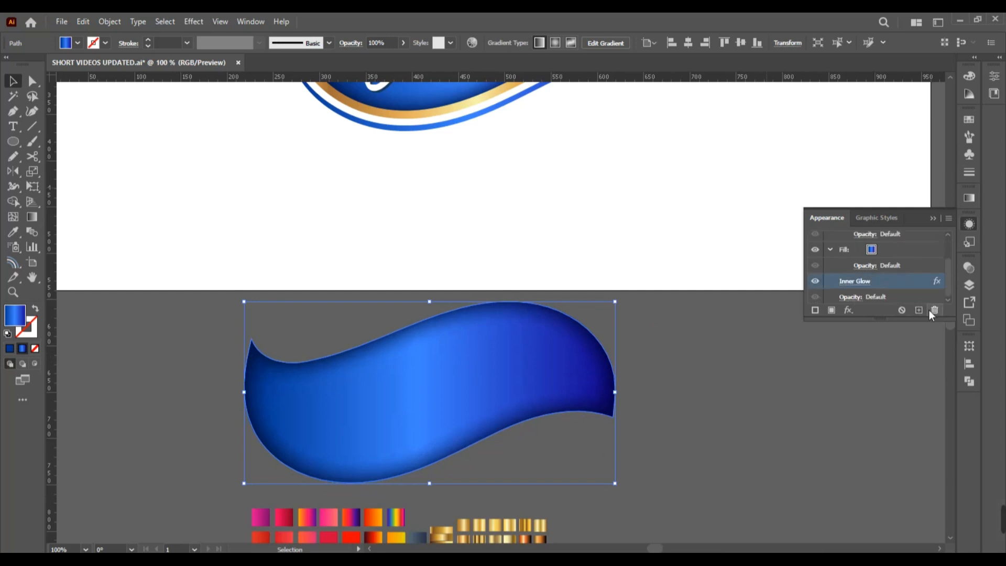
left_click(934, 310)
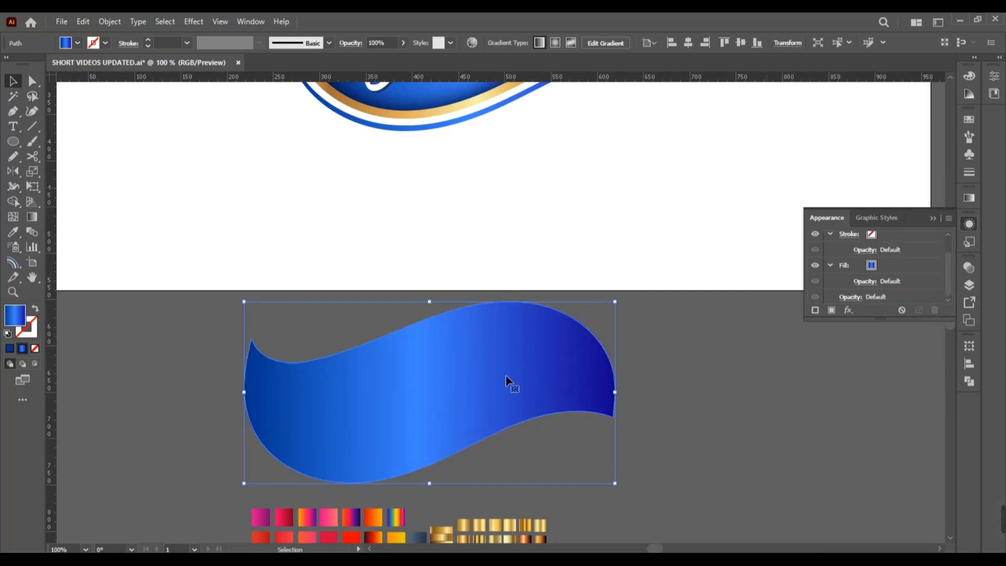
Offset the banner copy's path slightly inward and delete the larger outer shape
left_click(13, 263)
left_click_drag(255, 398, 261, 401)
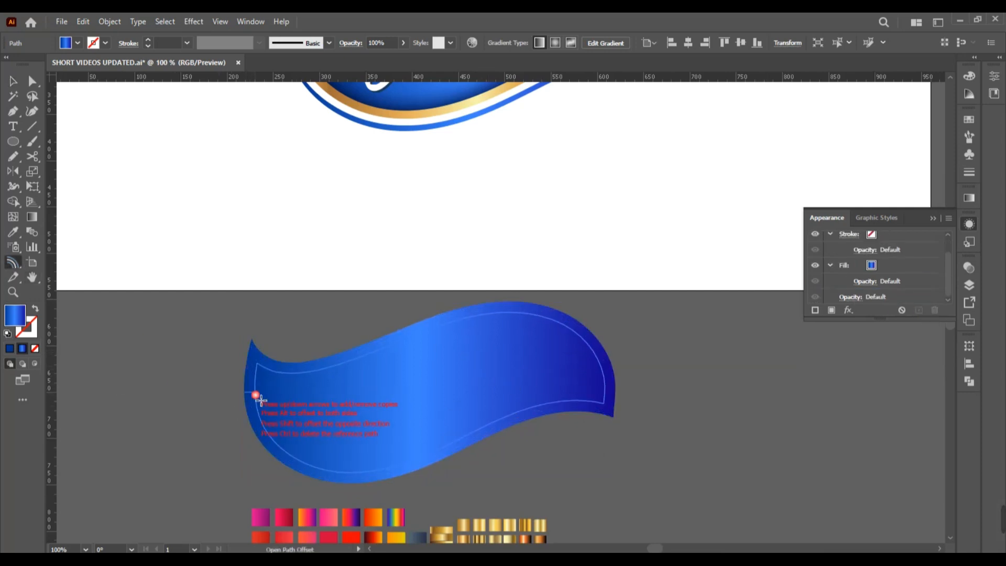
left_click(352, 355)
key("Delete")
Move the inset banner shape up to just below the logo
left_click(395, 391)
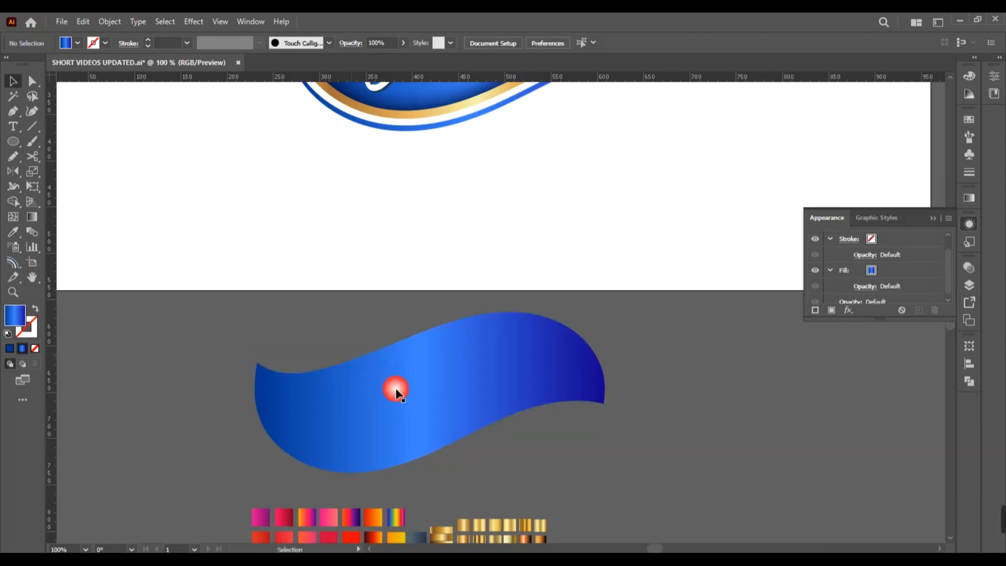
key("space")
left_click_drag(513, 340, 512, 354)
left_click_drag(493, 406, 519, 246)
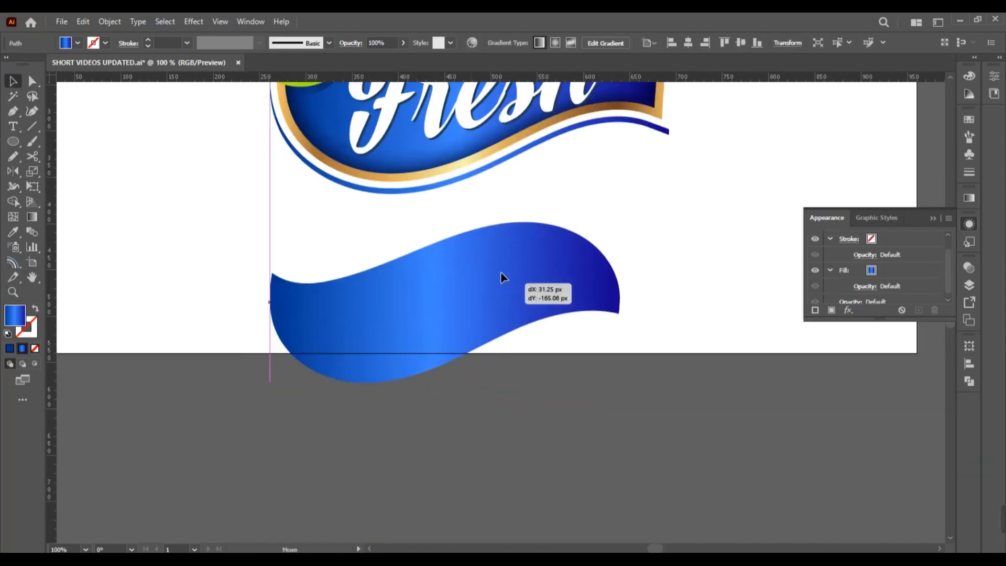
scroll(498, 411, "up", 5)
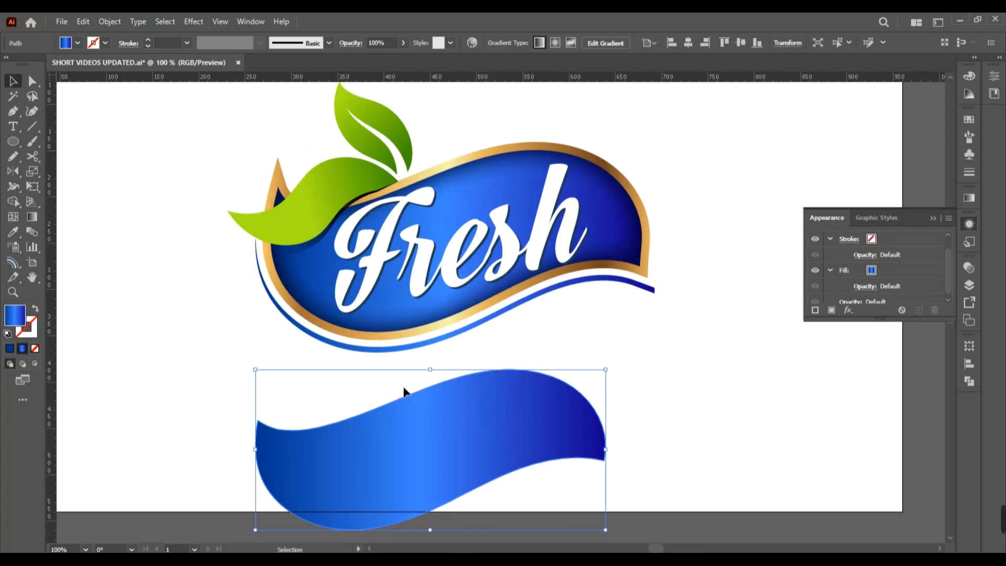
Sample the leaf shadow's gradient onto the inset shape and change its black stop to white
key("i")
left_click(312, 254)
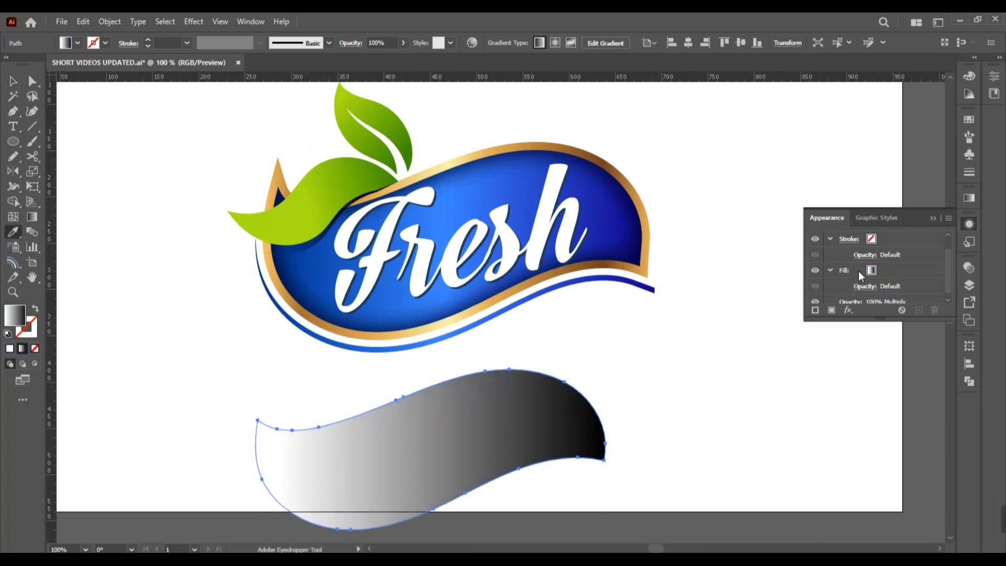
left_click(969, 198)
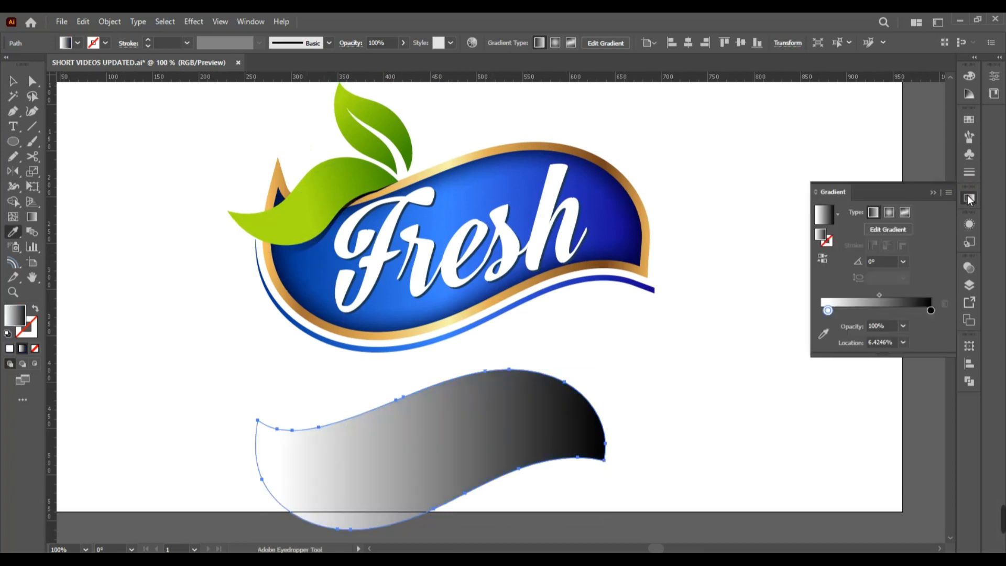
double_click(930, 310)
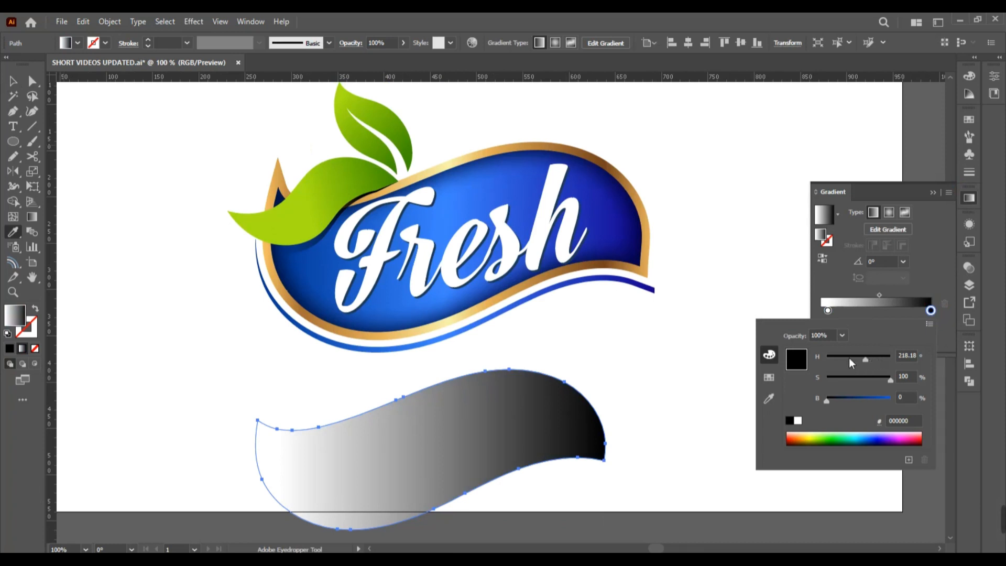
left_click(798, 420)
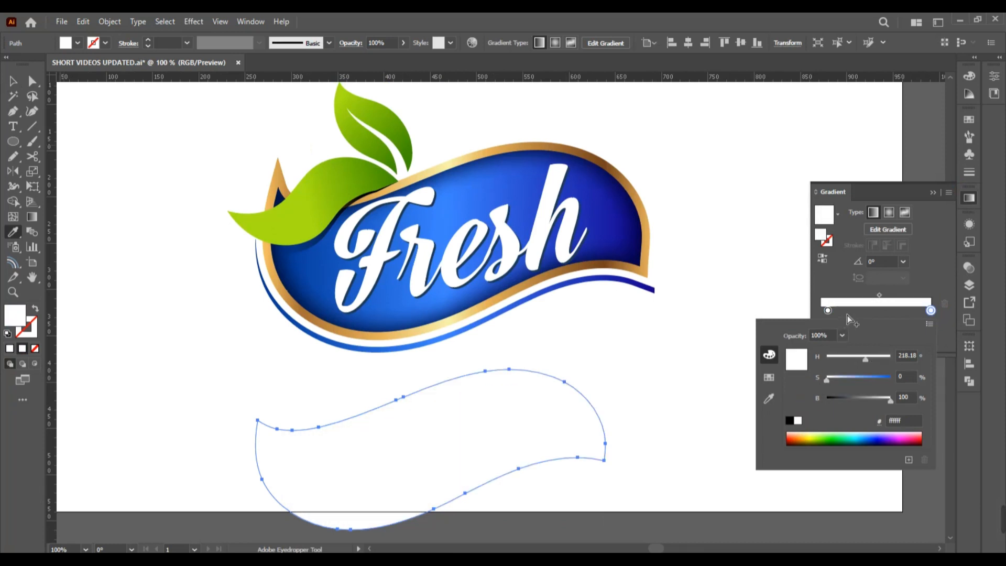
Set the first white gradient stop to 0% location and 0% opacity so the shape fades out on one side
left_click(847, 314)
left_click(903, 326)
left_click(914, 338)
left_click(757, 384)
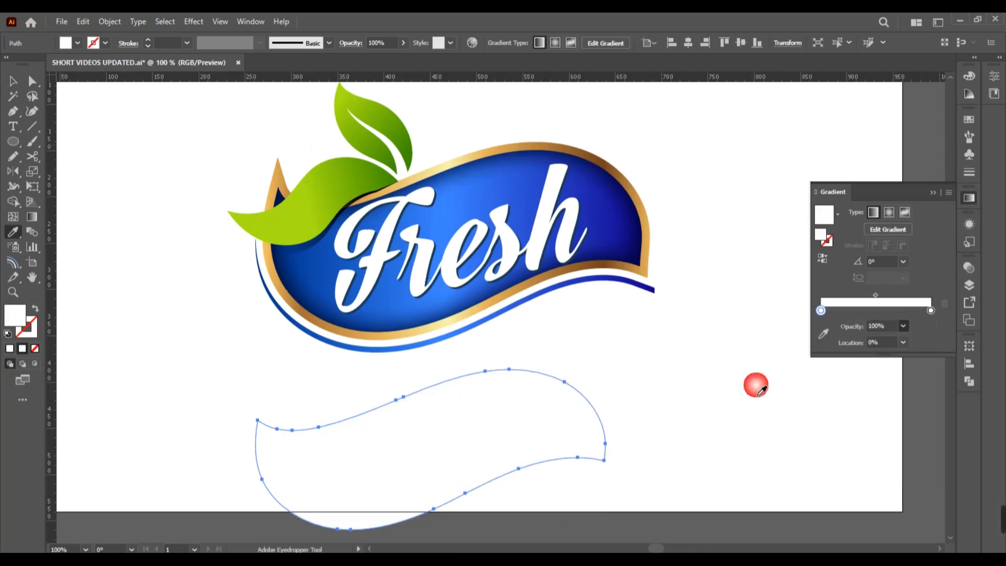
Position the fading white shape over the blue banner and show its gradient for editing
key("v")
left_click_drag(527, 432, 567, 224)
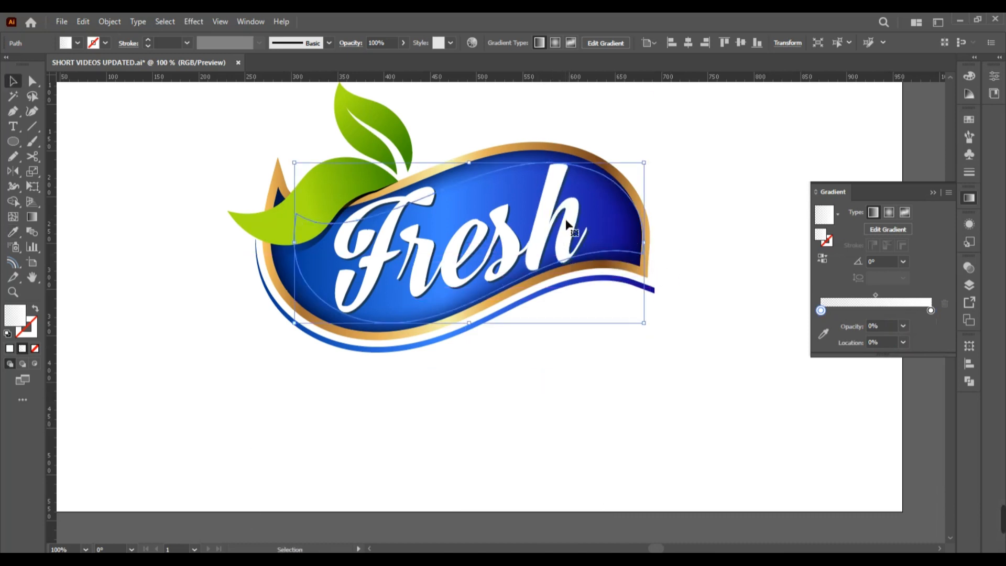
key("g")
Set the white gradient shape's blending mode to Normal and shift it slightly left inside the blue banner
left_click(969, 224)
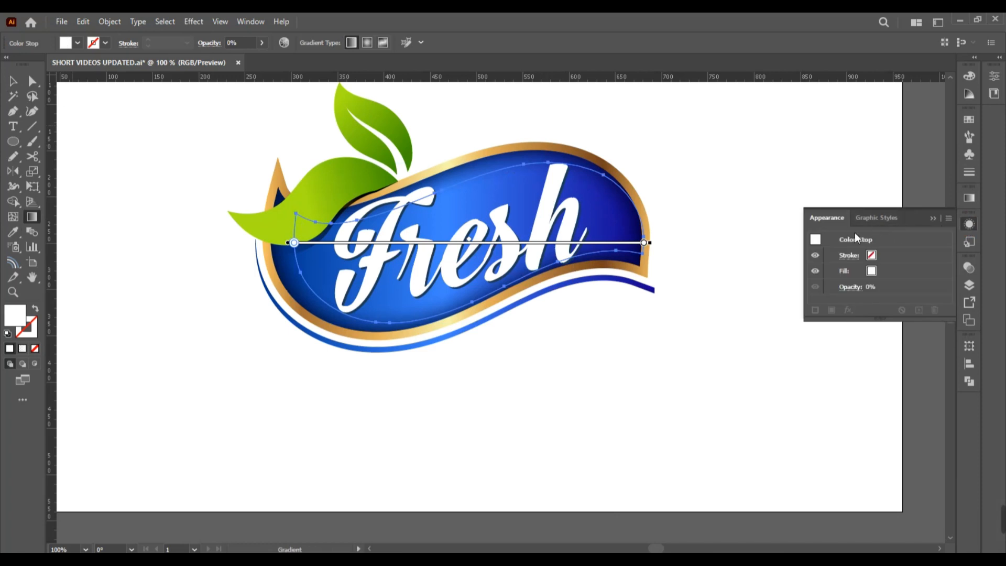
left_click(969, 266)
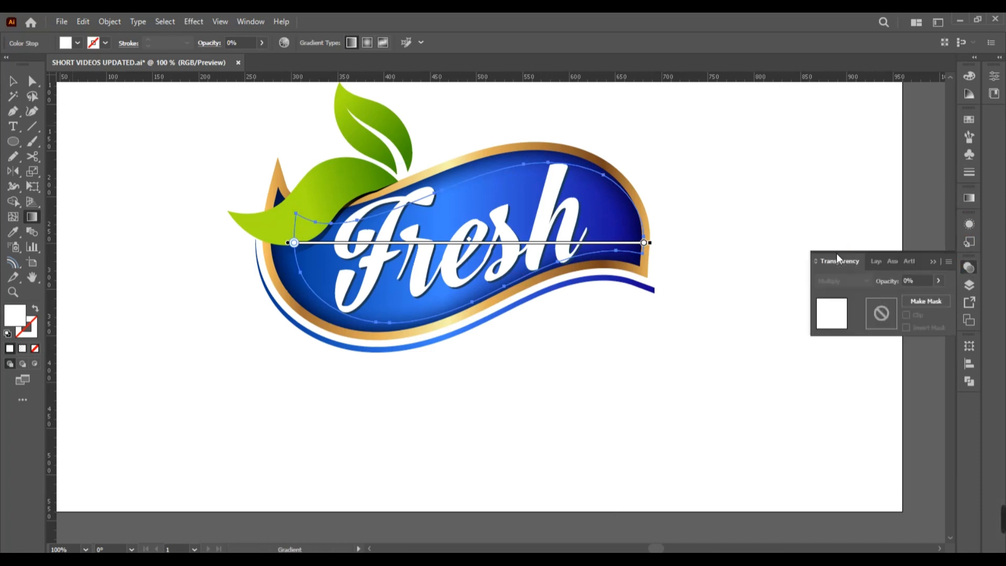
key("v")
left_click(718, 313)
left_click(838, 291)
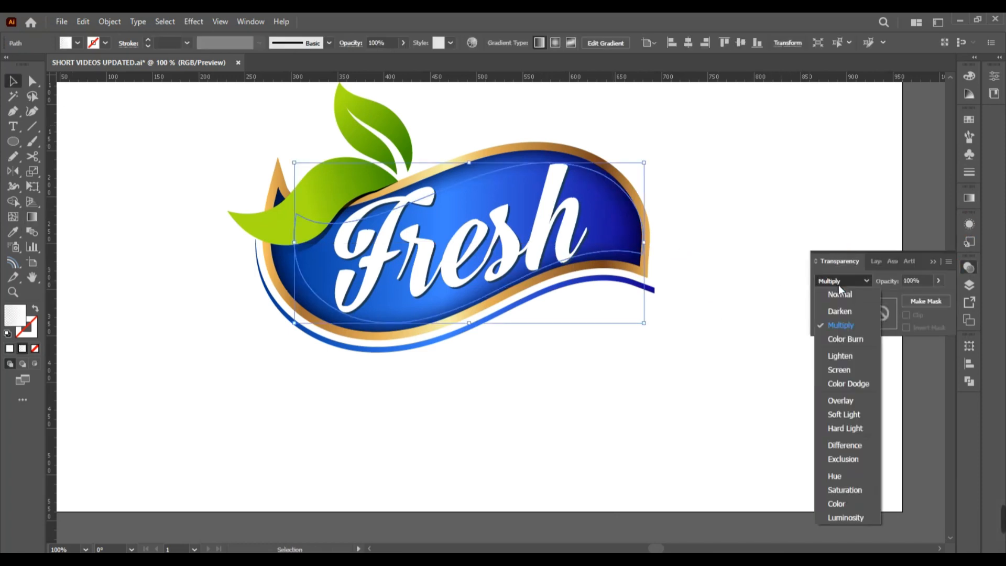
left_click(832, 294)
left_click_drag(496, 203, 488, 202)
Redraw the shape's gradient almost vertically so the white highlight fades downward from the banner's upper edge
key("g")
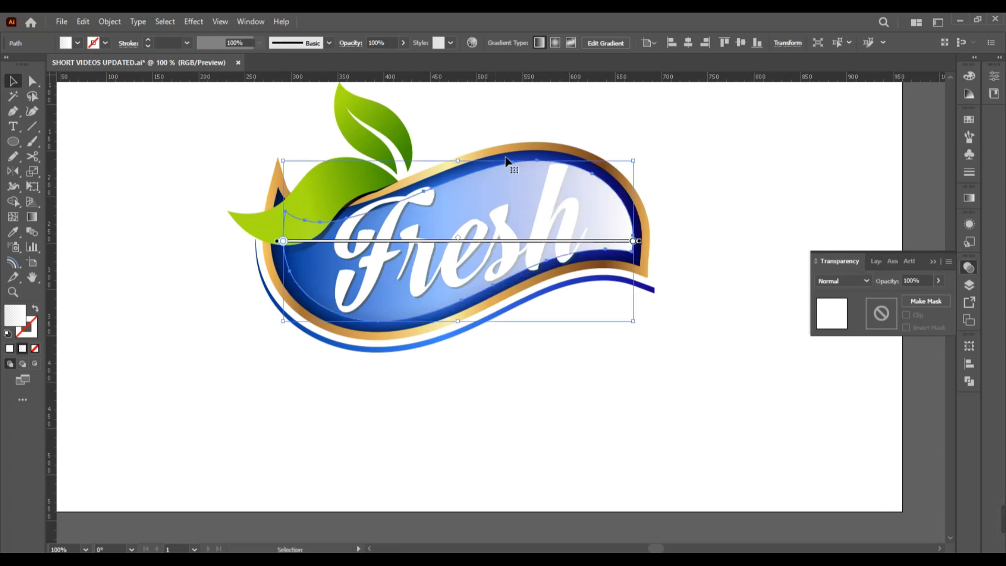
left_click_drag(508, 127, 506, 213)
left_click_drag(488, 246, 529, 98)
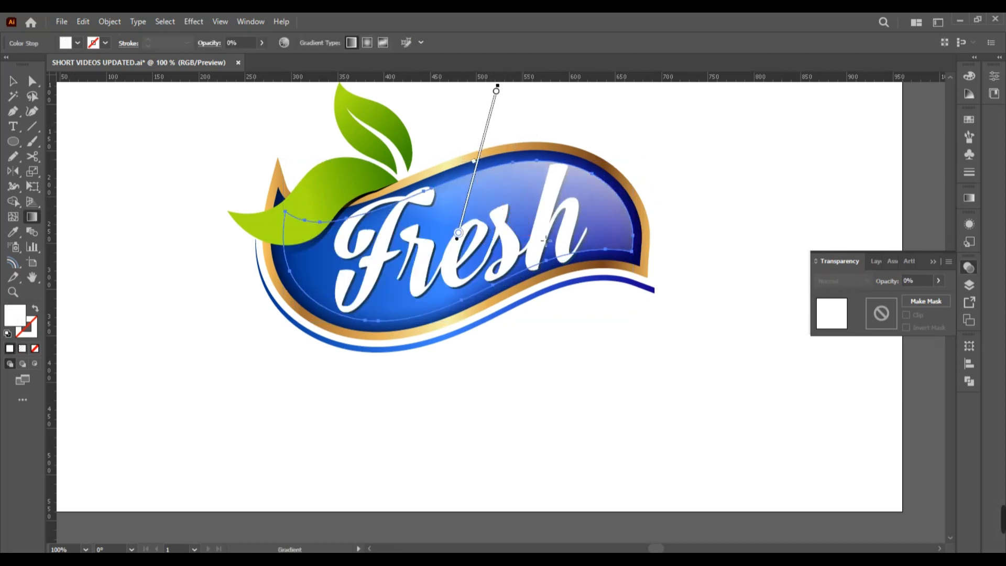
scroll(547, 242, "up", 2)
mouse_move(522, 313)
left_mouse_down()
mouse_move(529, 229)
mouse_move(521, 166)
mouse_move(529, 172)
left_mouse_up()
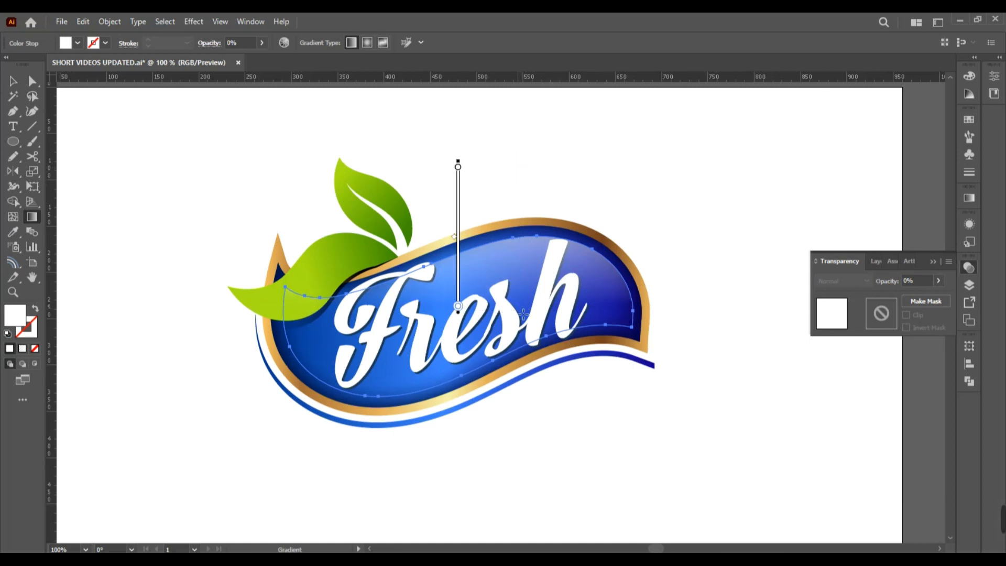
left_click_drag(523, 313, 512, 180)
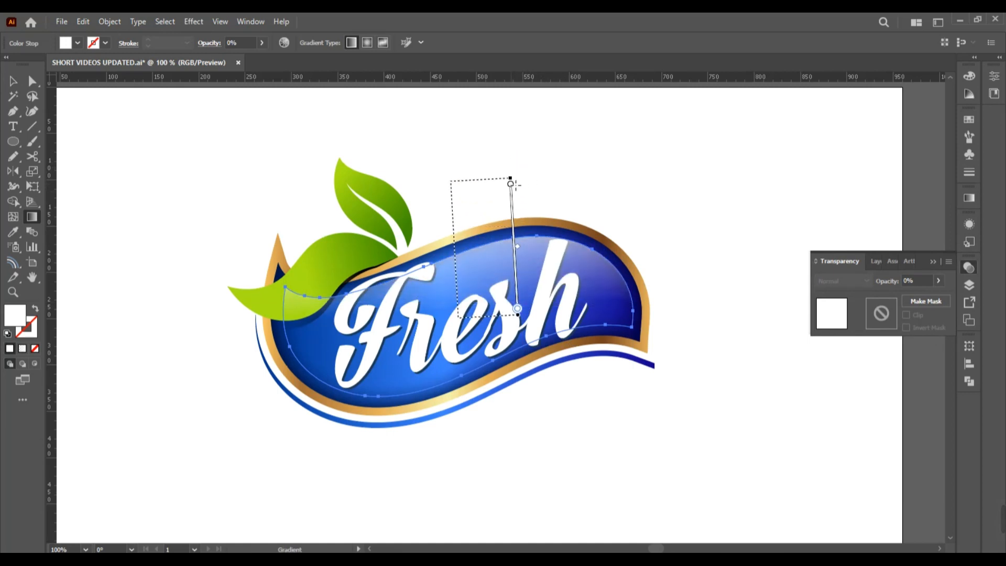
left_click(707, 235)
Bring the lower leaf and its shadow to the front, above the white highlight
scroll(670, 286, "down", 1)
left_click_drag(700, 334, 674, 330)
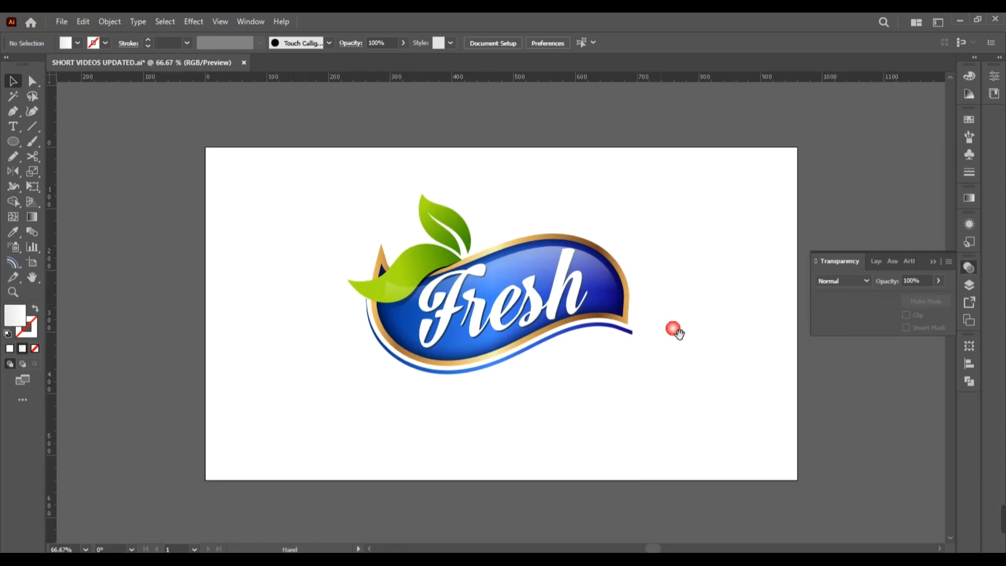
left_click_drag(688, 365, 657, 371)
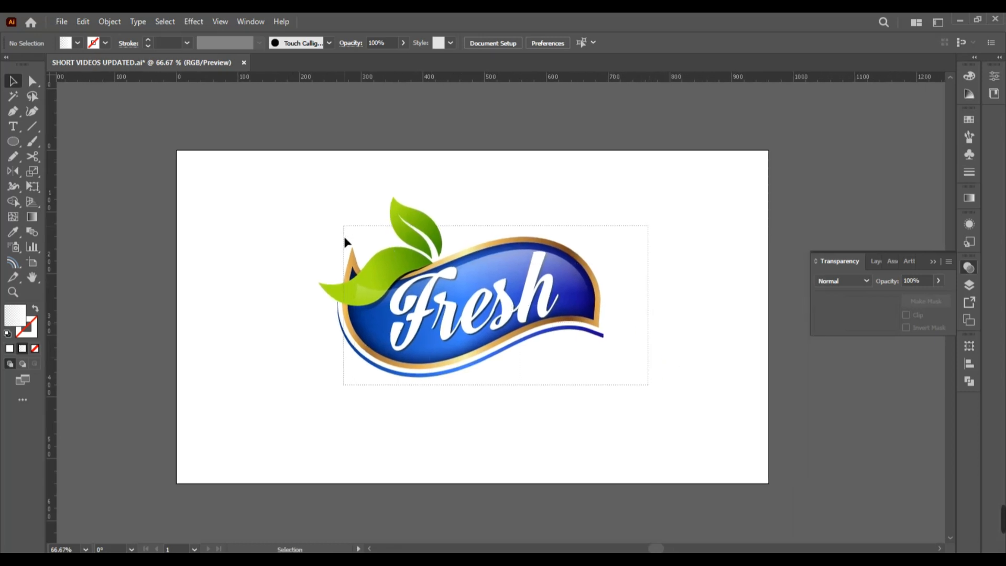
scroll(341, 269, "up", 3)
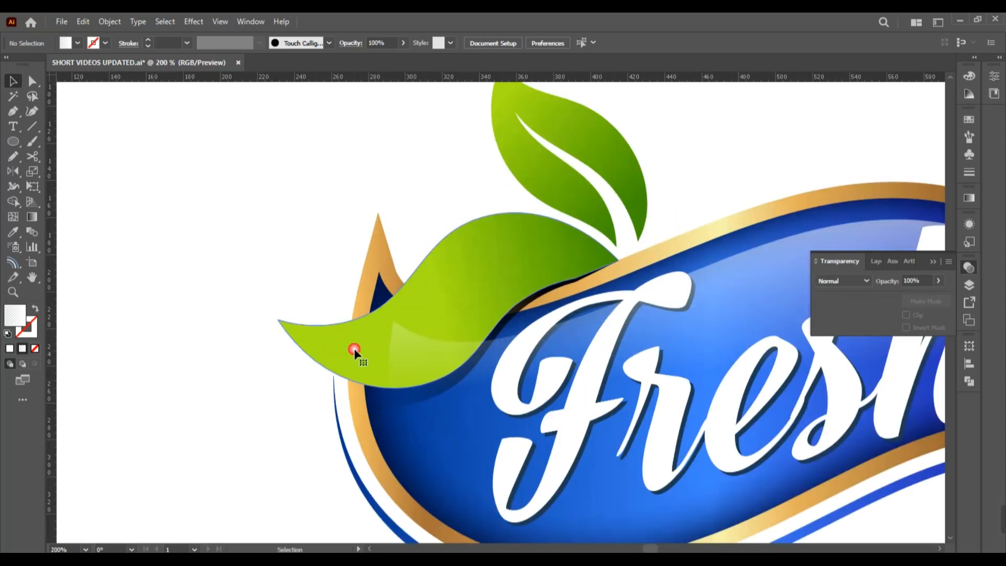
left_click(355, 355)
left_click(372, 403, "shift")
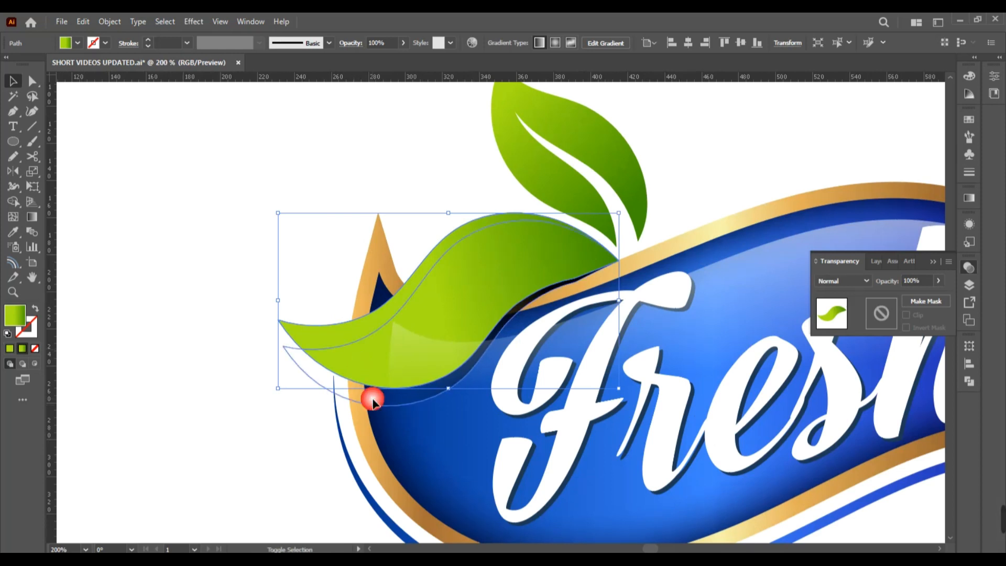
key("ctrl+shift+]")
left_click(290, 451)
scroll(283, 453, "right", 1)
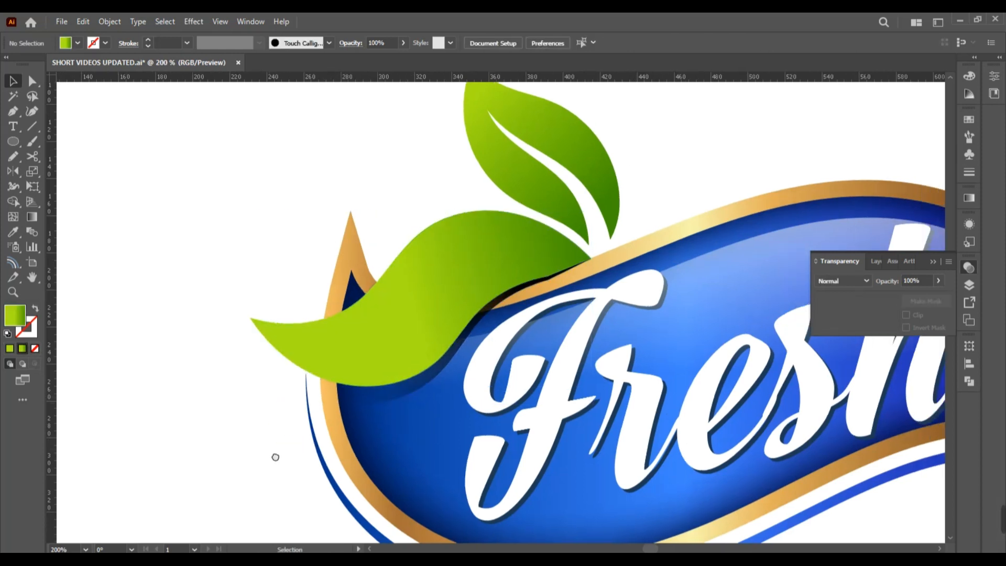
Sample the upper leaf's gradient onto the lower leaf and redraw it at a slant, from light green mid-leaf to dark green near the stem
left_click(355, 382)
left_click(501, 171)
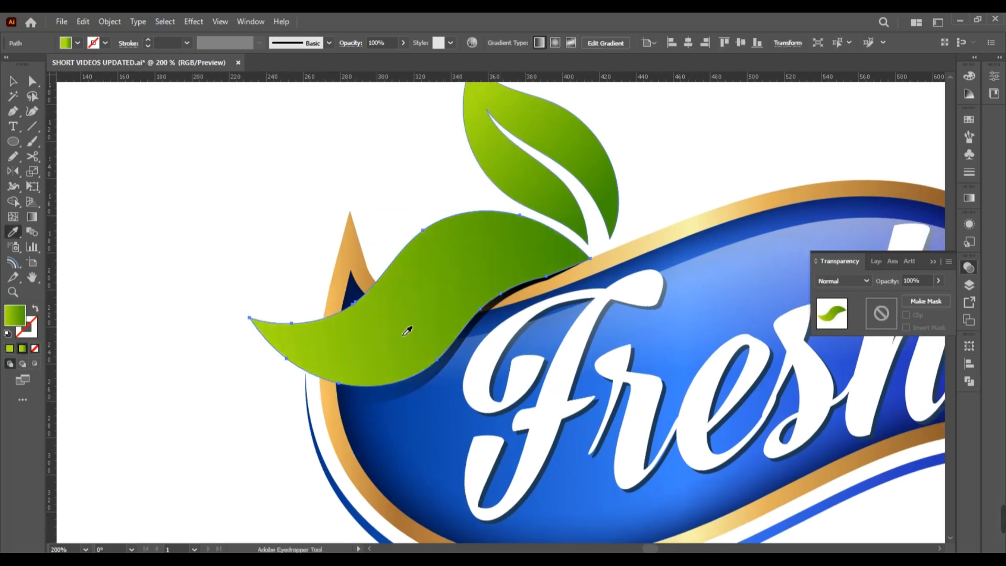
key("g")
left_click_drag(264, 365, 580, 284)
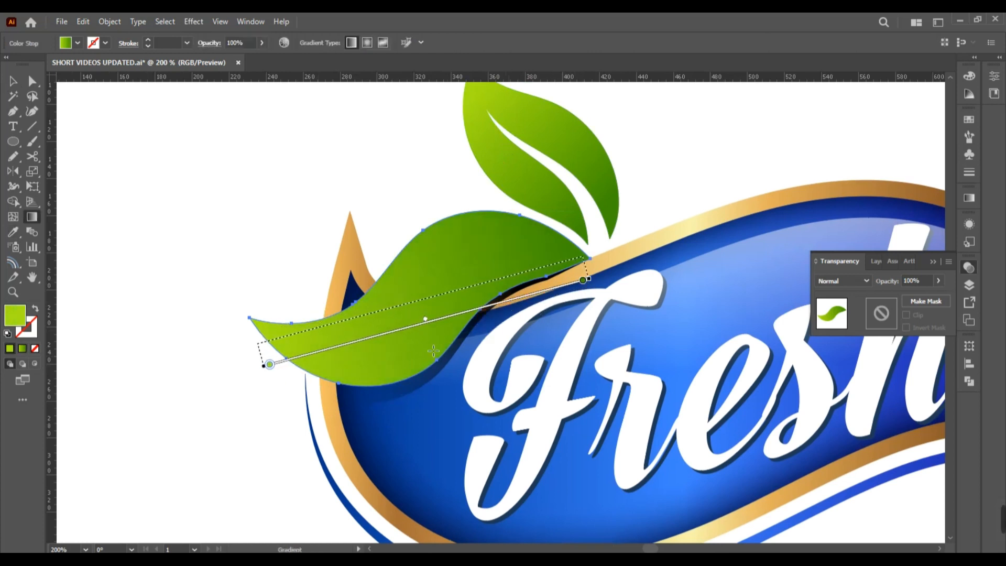
left_click_drag(264, 366, 261, 341)
left_click_drag(373, 374, 545, 317)
left_click_drag(358, 318, 548, 261)
key("v")
left_click(240, 413)
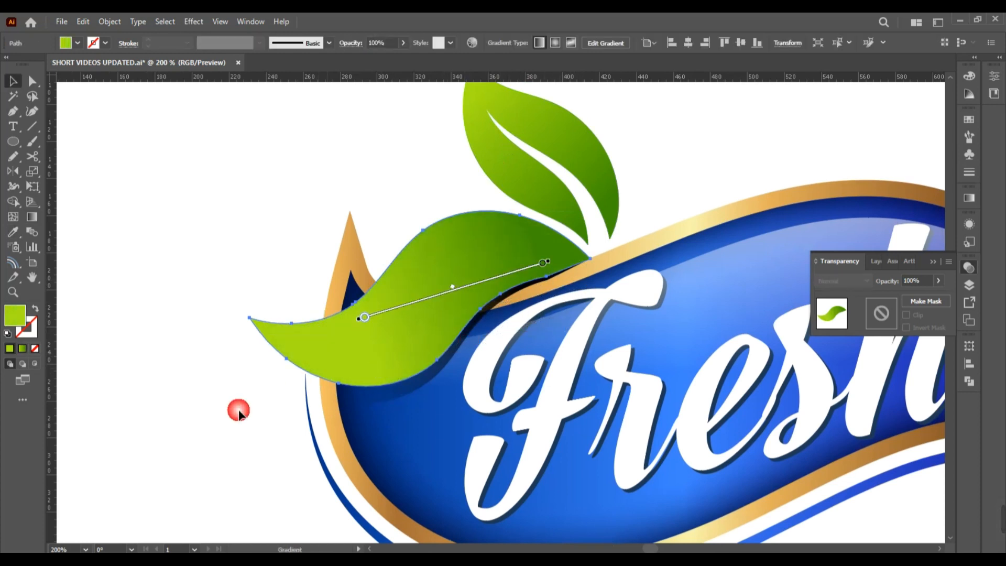
Move the complete logo to the left part of the artboard, leaving the right side empty
left_click_drag(273, 439, 213, 414)
scroll(299, 401, "down", 2)
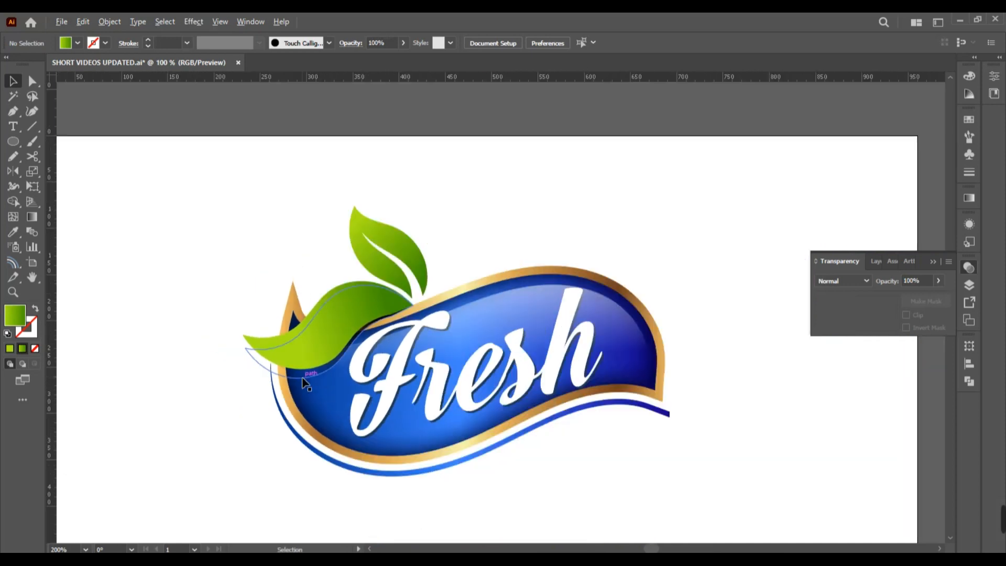
left_click_drag(305, 382, 274, 353)
scroll(565, 444, "down", 1)
scroll(566, 445, "down", 1)
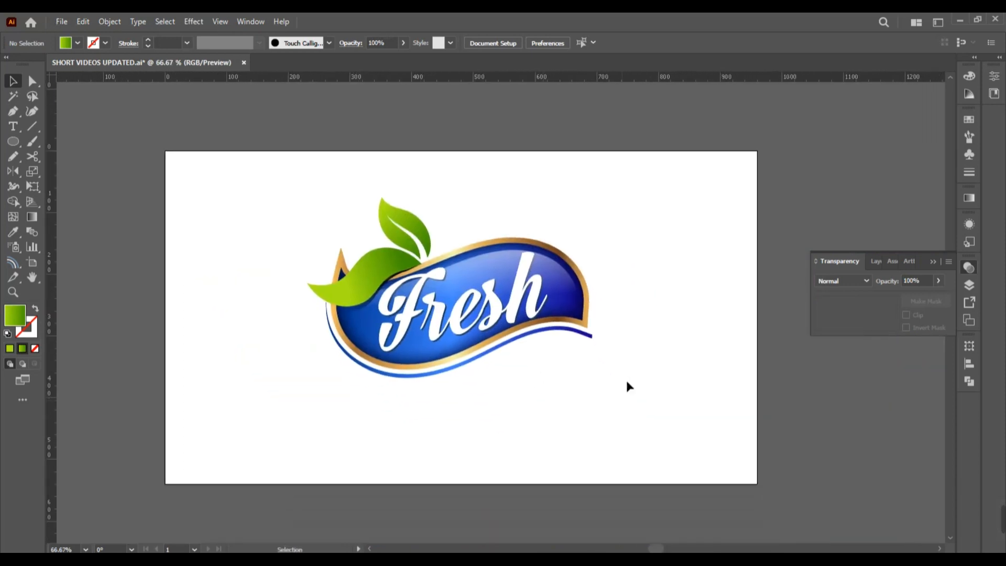
left_click(473, 304)
left_click_drag(486, 309, 372, 344)
left_click(464, 462)
left_click_drag(491, 396, 457, 391)
left_click_drag(395, 310, 383, 323)
left_click(498, 301)
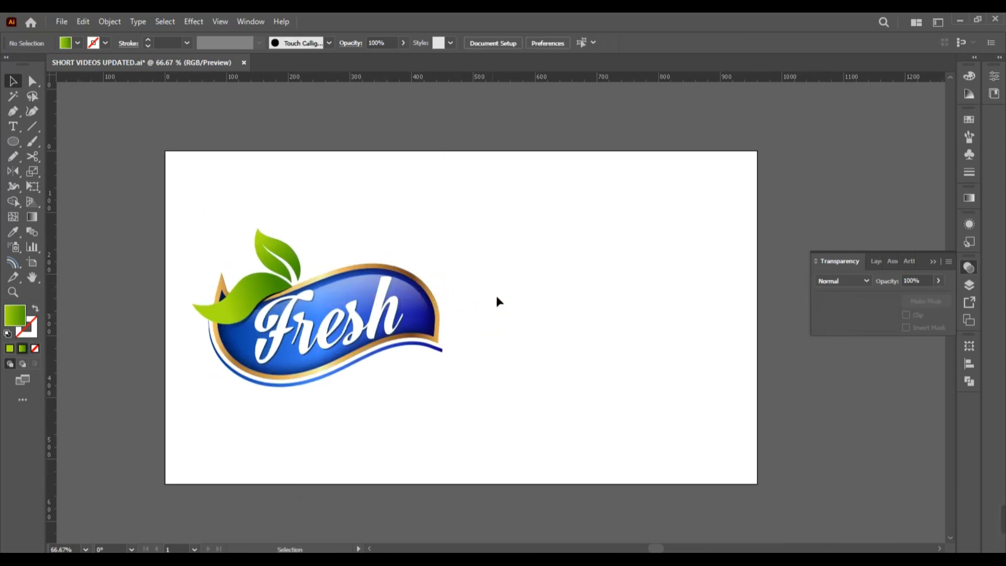
Draw a rectangle about 428 by 540 px covering the artboard's right side and fill it with dark navy #061e44
left_click_drag(499, 155, 762, 489)
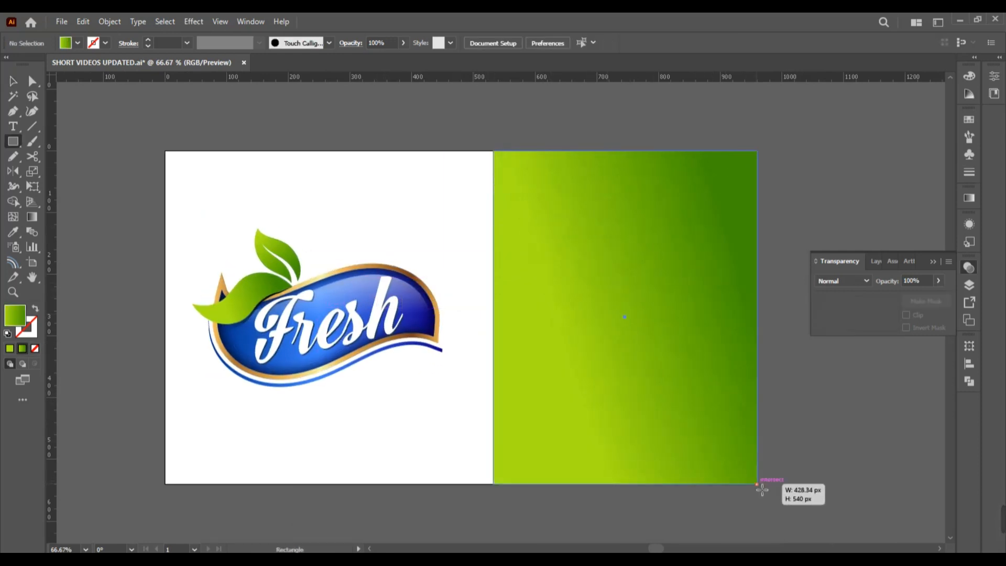
double_click(15, 317)
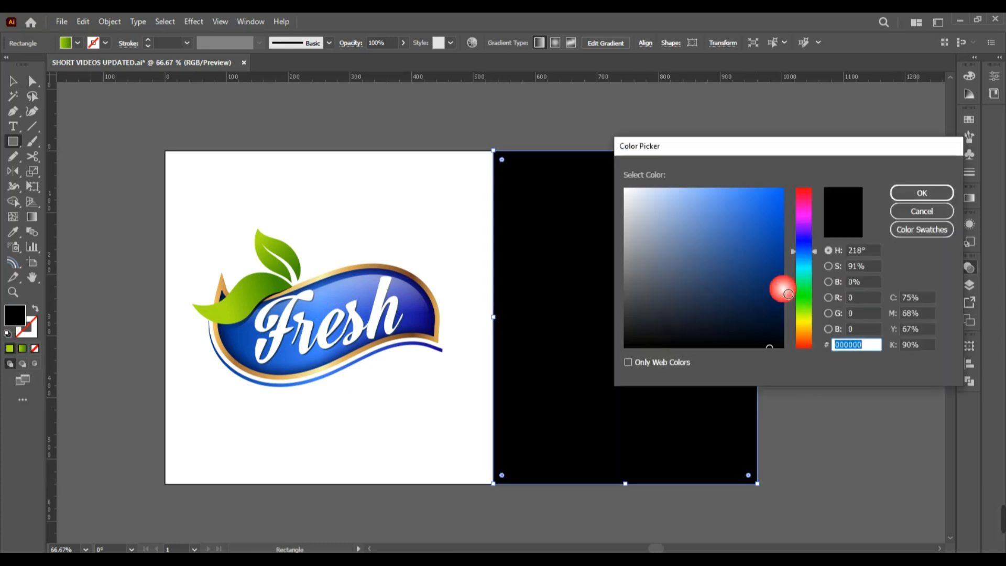
left_click_drag(789, 293, 769, 303)
left_click(936, 189)
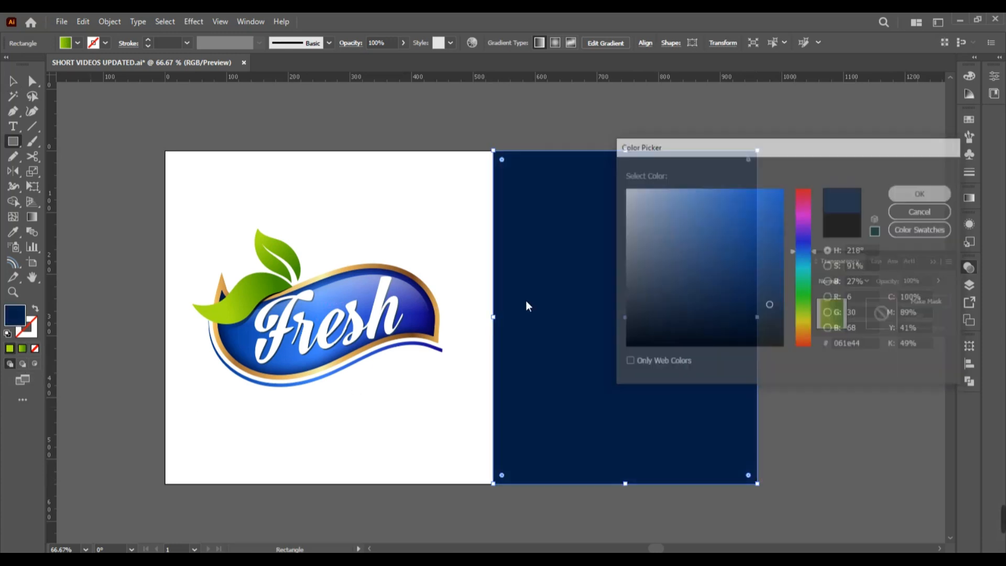
Duplicate the logo onto the navy rectangle, scale the copy down and centre it there
key("v")
left_click(317, 342)
left_click_drag(317, 341, 608, 341)
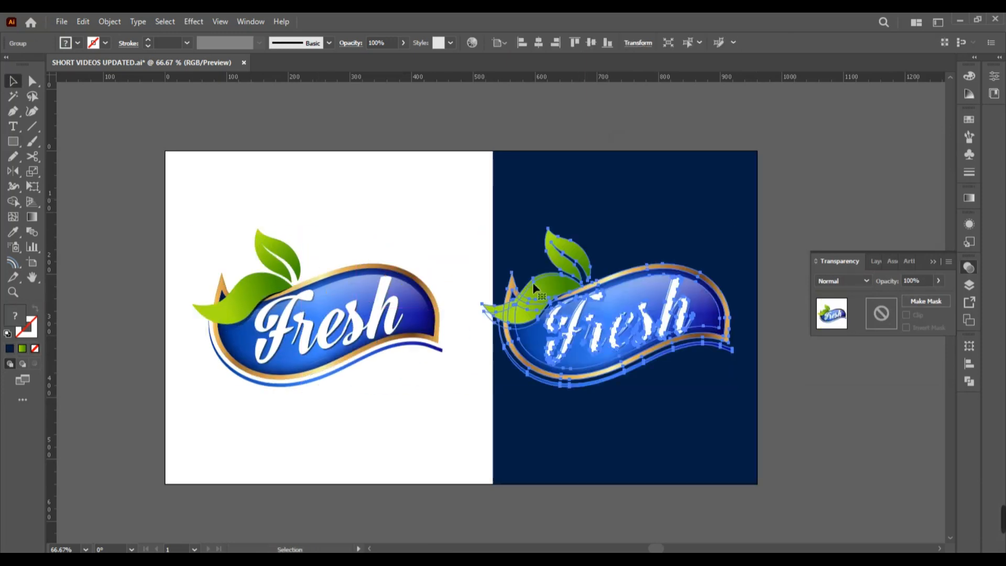
left_click_drag(482, 228, 554, 273)
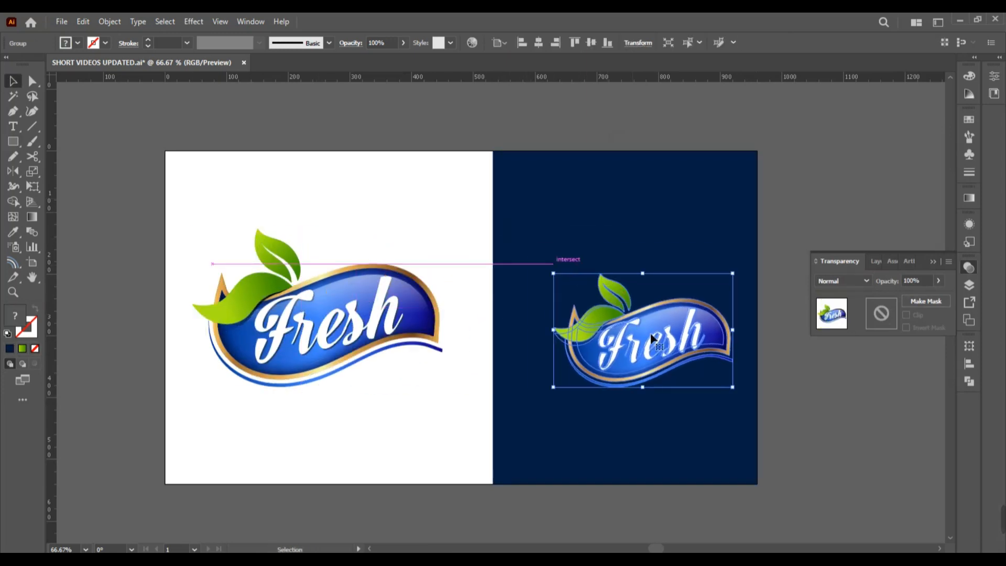
left_click_drag(652, 338, 634, 315)
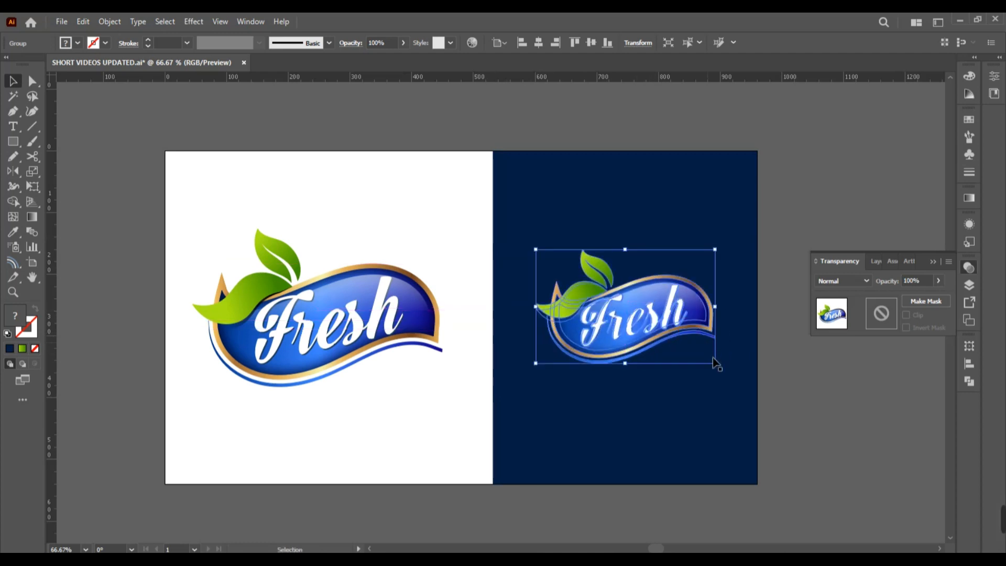
mouse_move(713, 360)
left_mouse_down()
mouse_move(732, 375)
mouse_move(724, 367)
left_mouse_up()
left_click(814, 416)
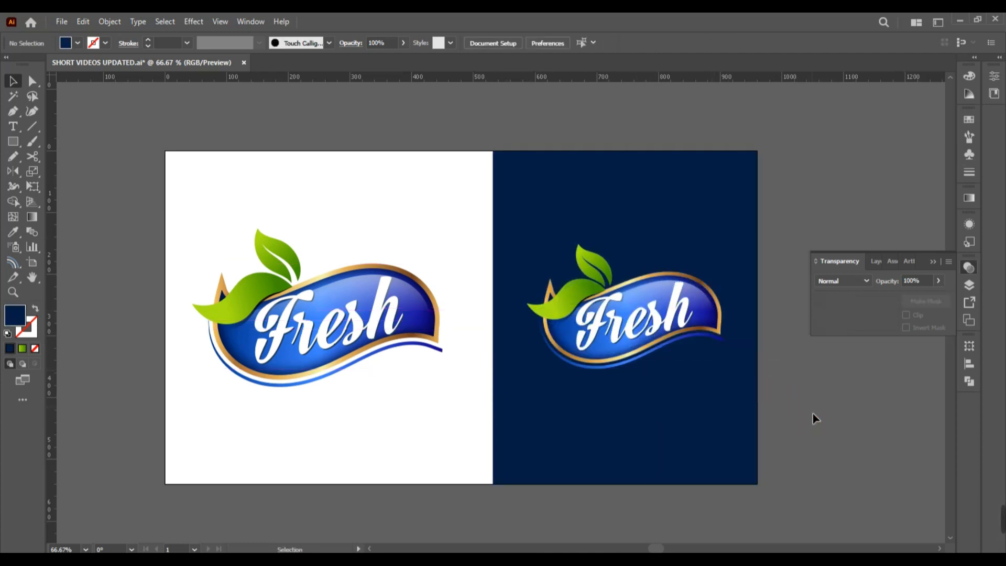
left_click_drag(814, 417, 802, 417)
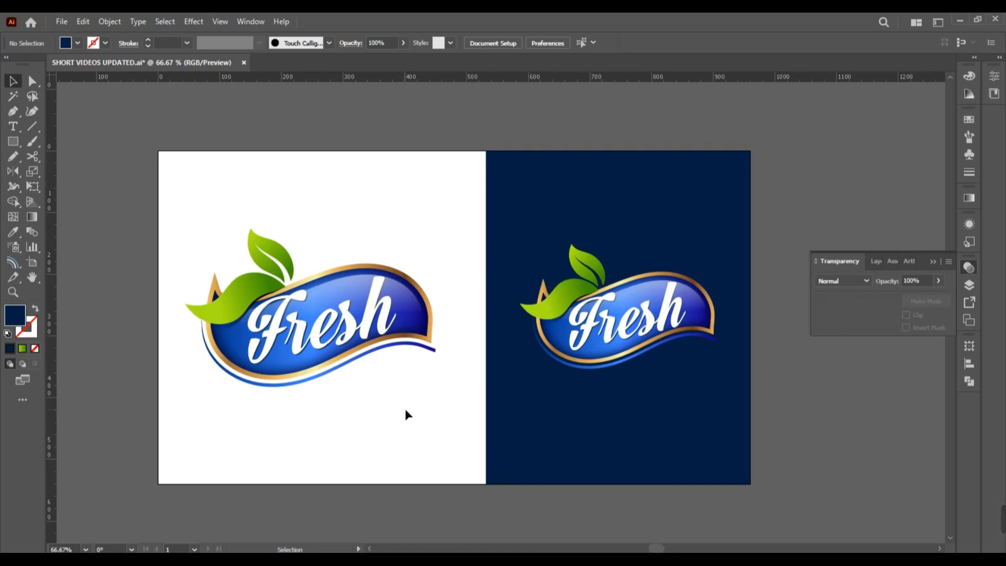